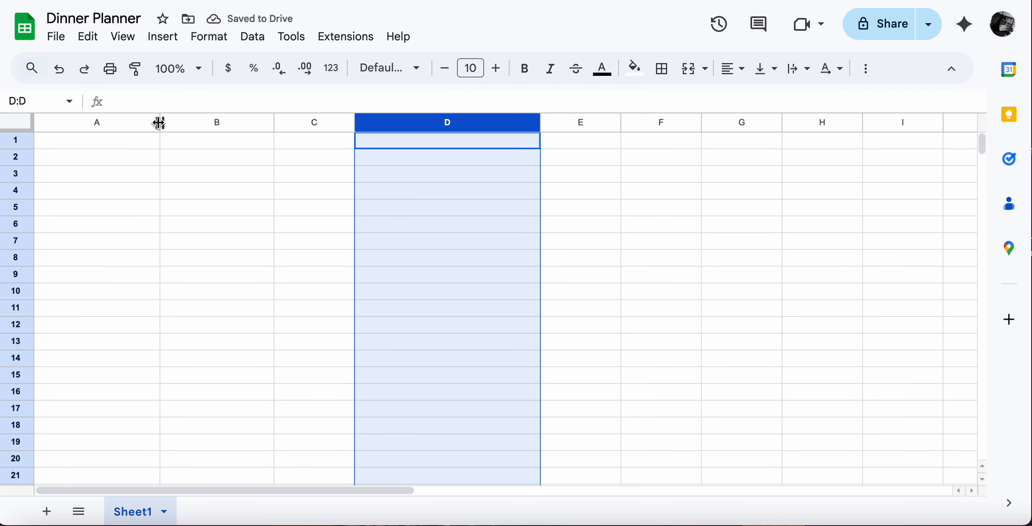
# - Narrow column A and enter the header "Date" in cell A1
pyautogui.moveTo(159, 122); pyautogui.dragTo(103, 121)
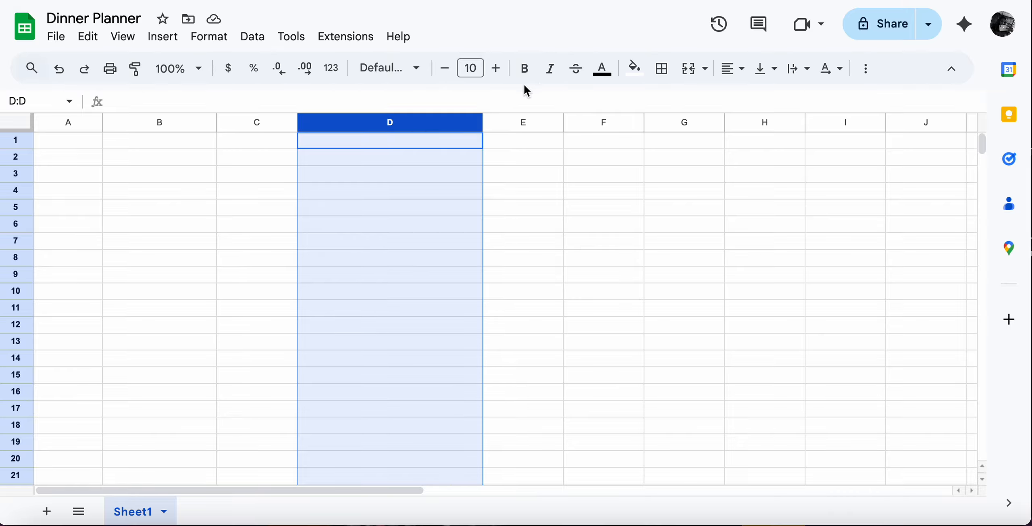
pyautogui.scroll(-5, 480, 270)
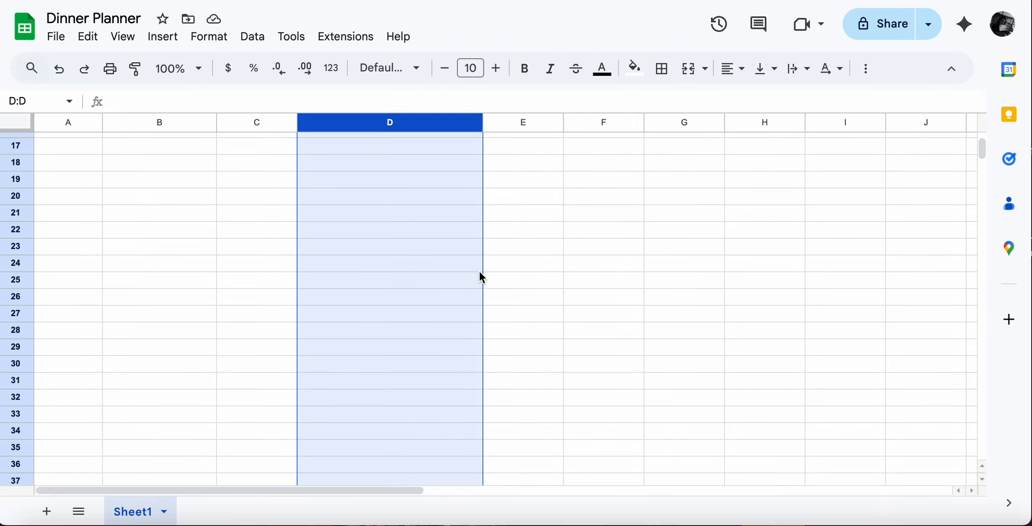
pyautogui.scroll(5, 479, 271)
pyautogui.click(66, 145)
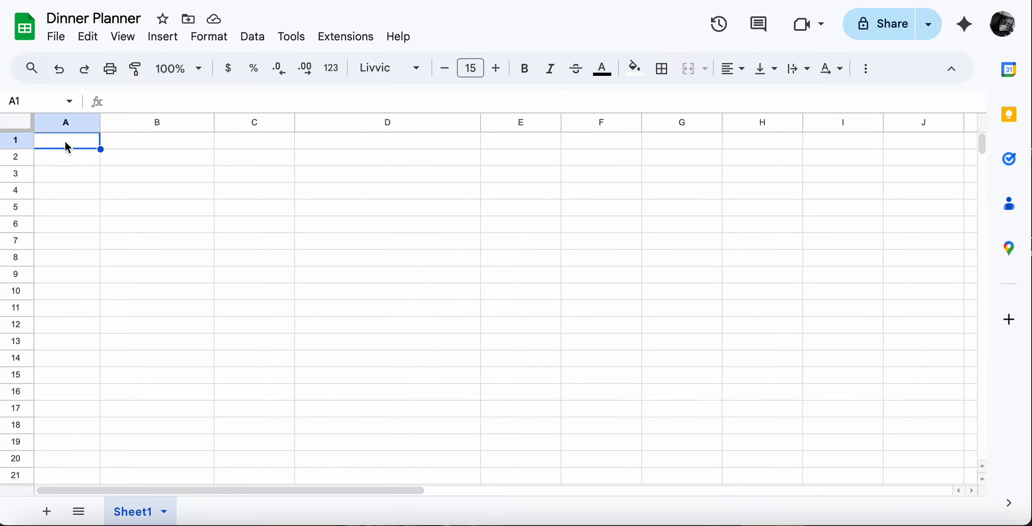
pyautogui.doubleClick(70, 141)
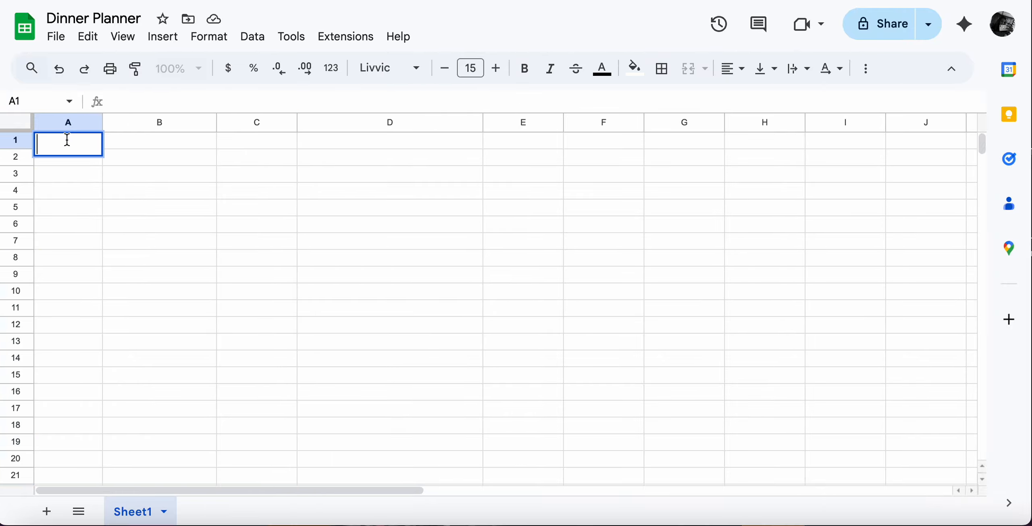
pyautogui.write('Date')
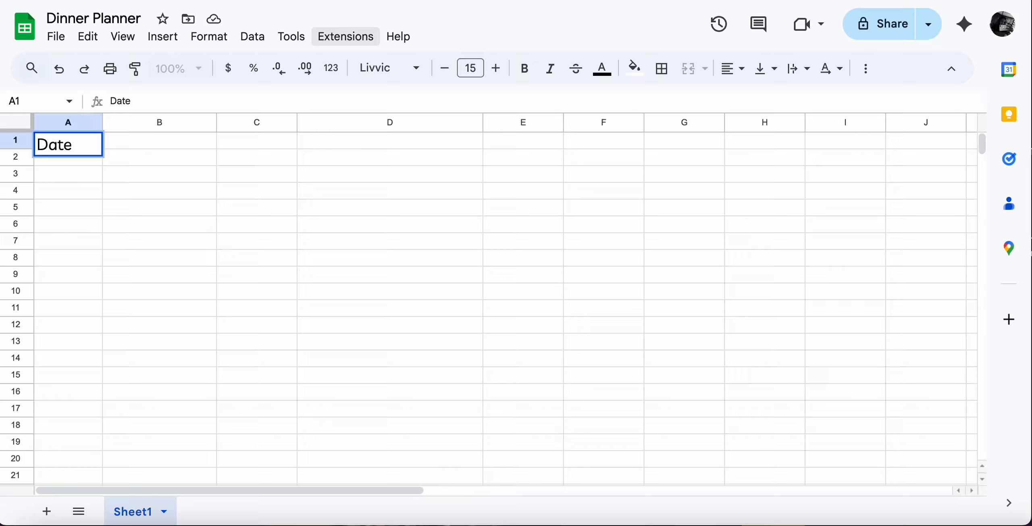
pyautogui.press('Return')
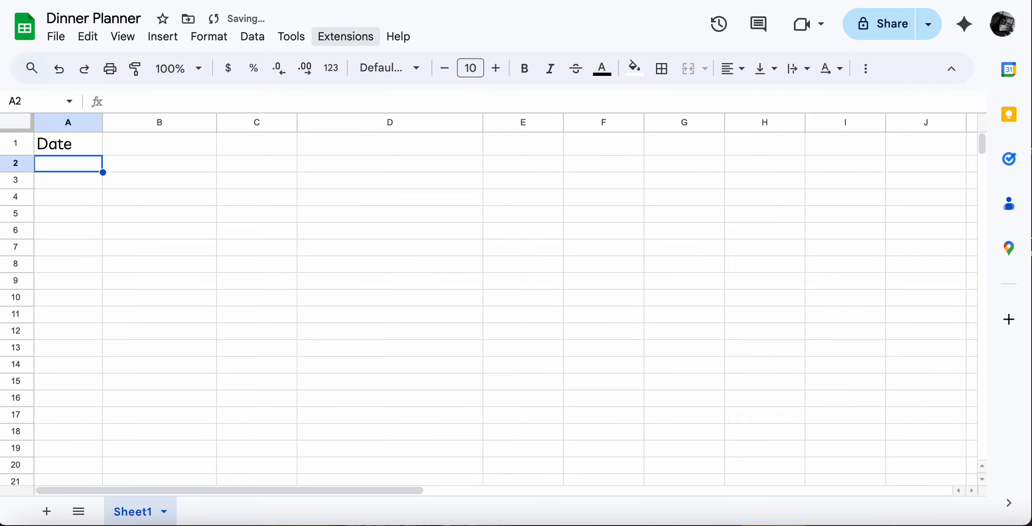
# - Center-align the contents of columns A, B, C and D horizontally
pyautogui.click(63, 125)
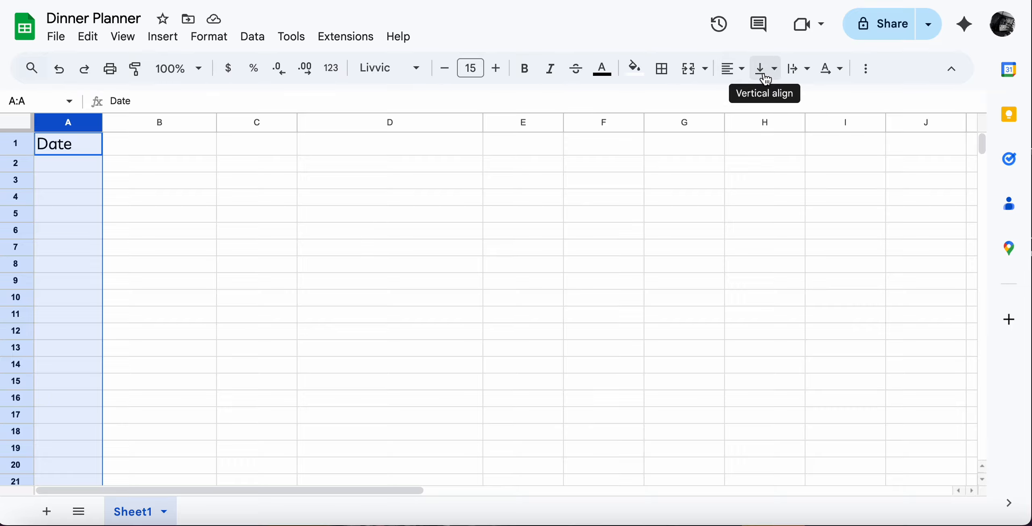
pyautogui.click(738, 72)
pyautogui.click(759, 101)
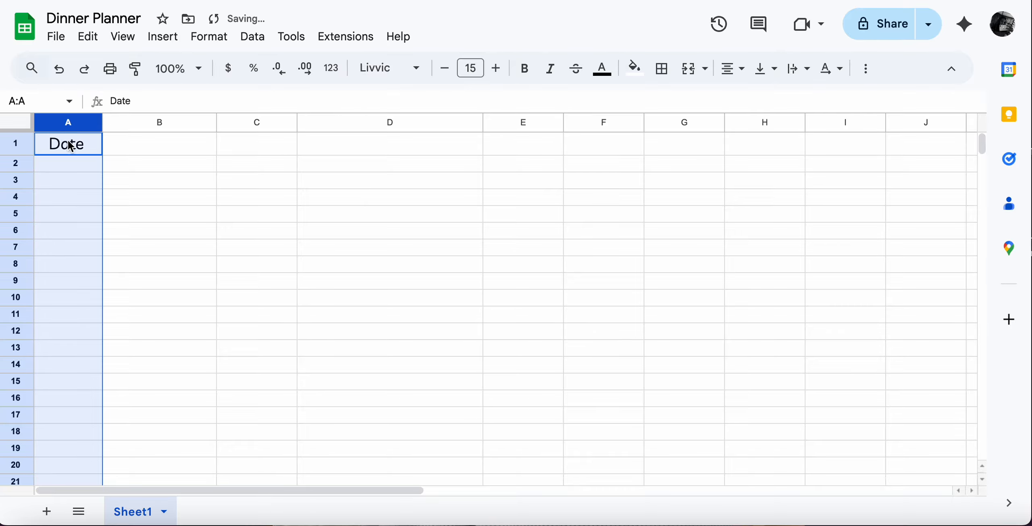
pyautogui.click(163, 123)
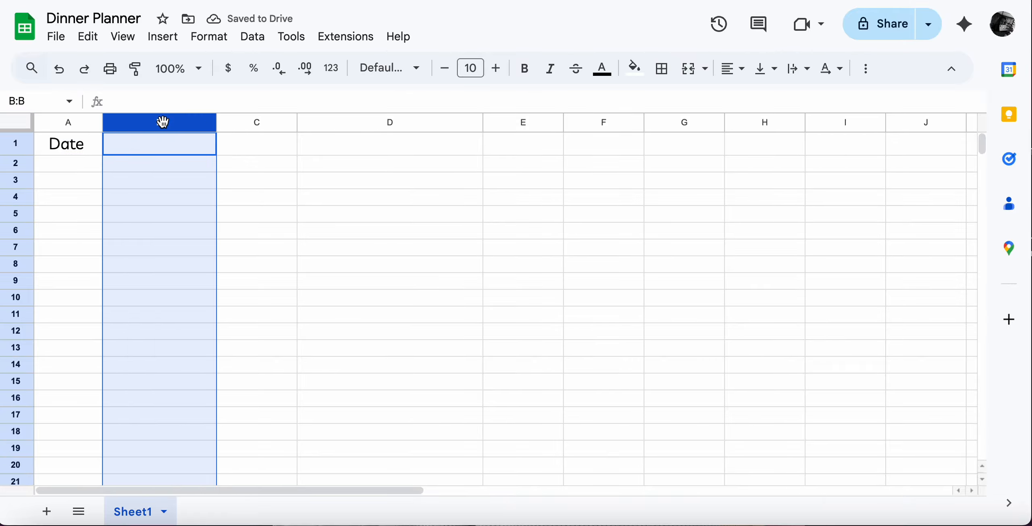
pyautogui.click(734, 75)
pyautogui.click(760, 99)
pyautogui.click(271, 123)
pyautogui.click(727, 65)
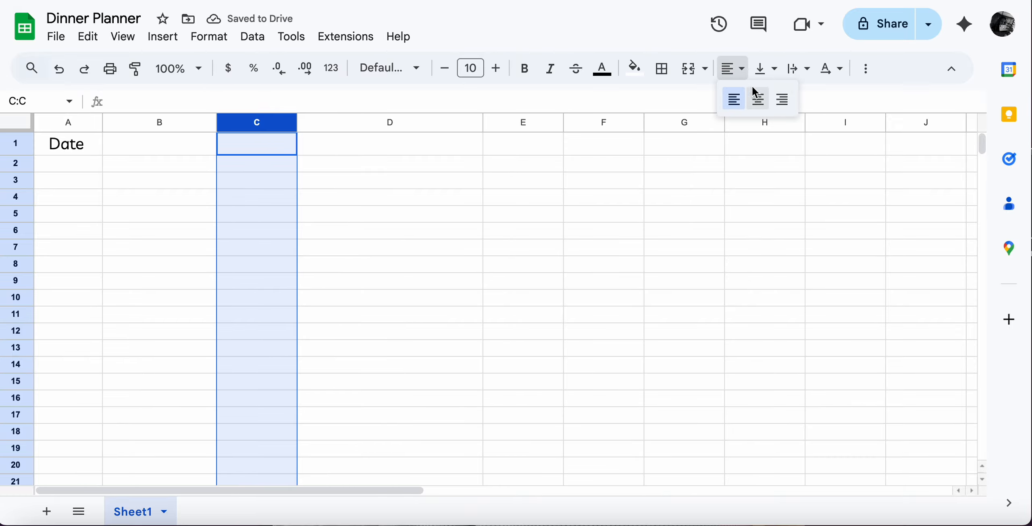
pyautogui.click(760, 99)
pyautogui.click(389, 125)
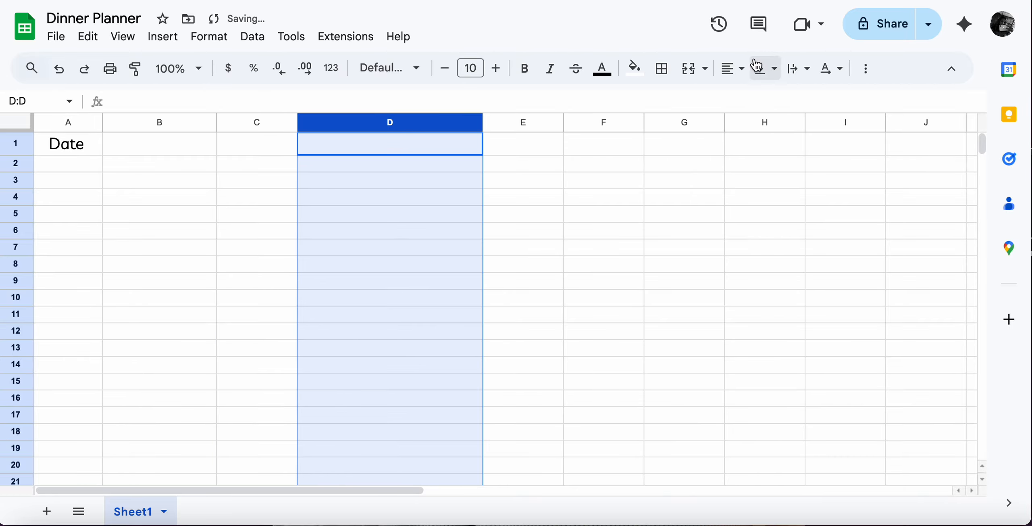
pyautogui.click(730, 68)
pyautogui.click(760, 99)
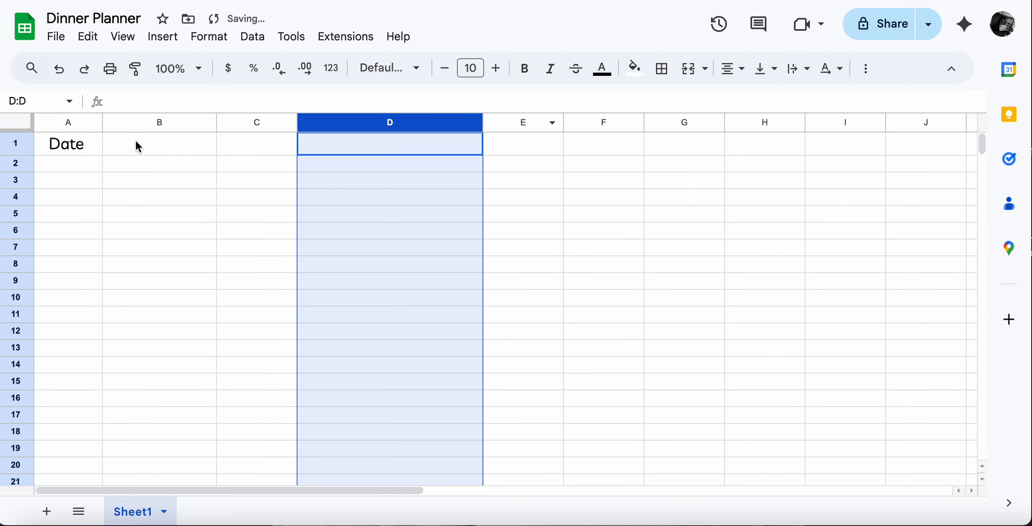
pyautogui.click(147, 150)
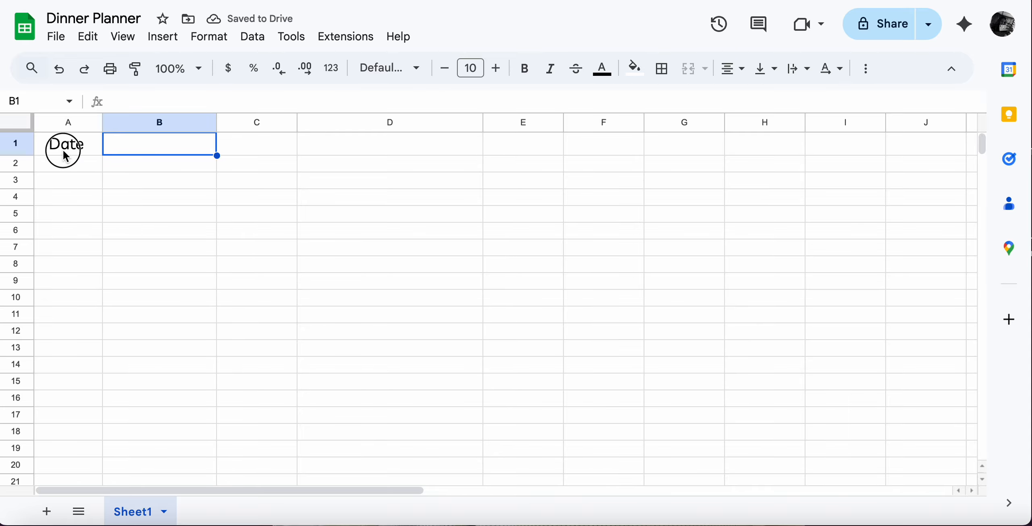
pyautogui.click(65, 152)
pyautogui.click(156, 143)
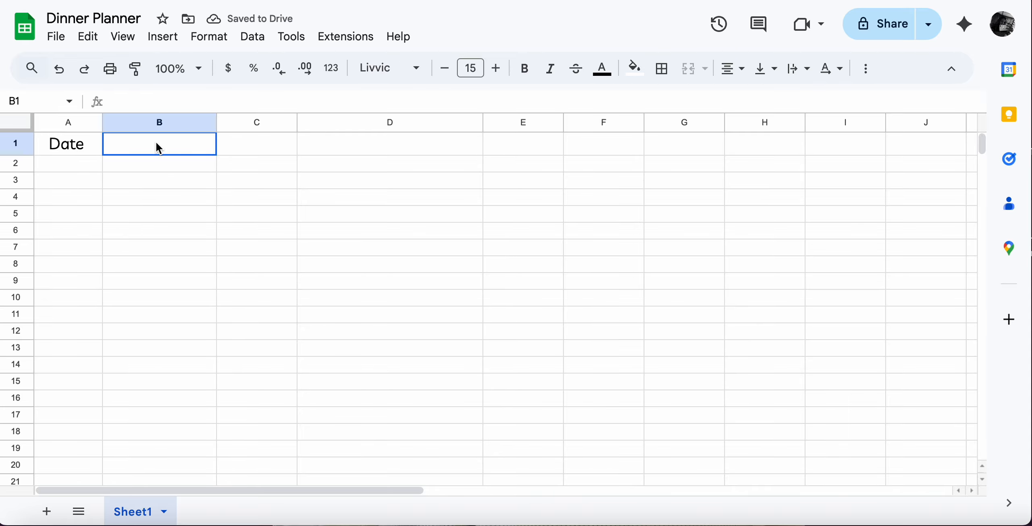
pyautogui.click(81, 145)
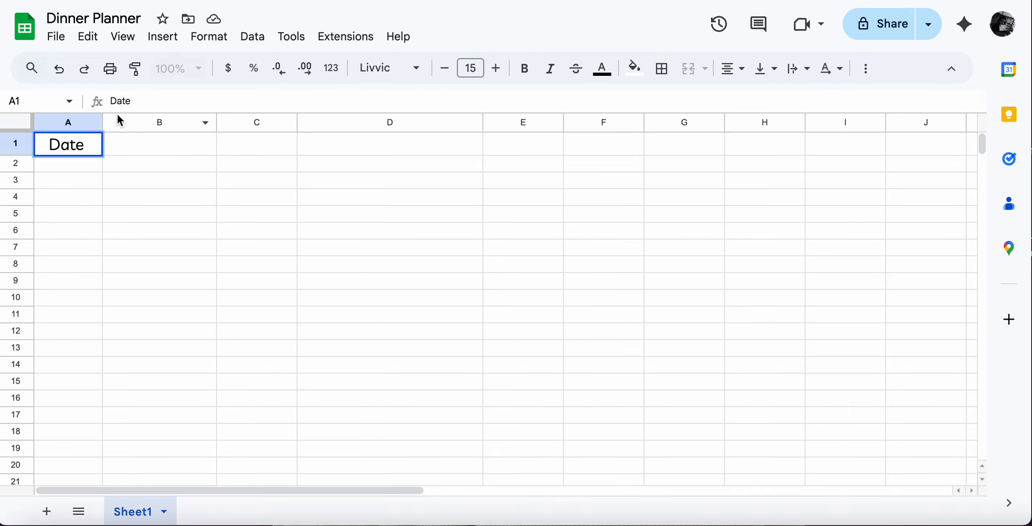
pyautogui.click(81, 123)
# - Apply all borders to cell A1 in bright green with the thickest solid line style
pyautogui.click(83, 144)
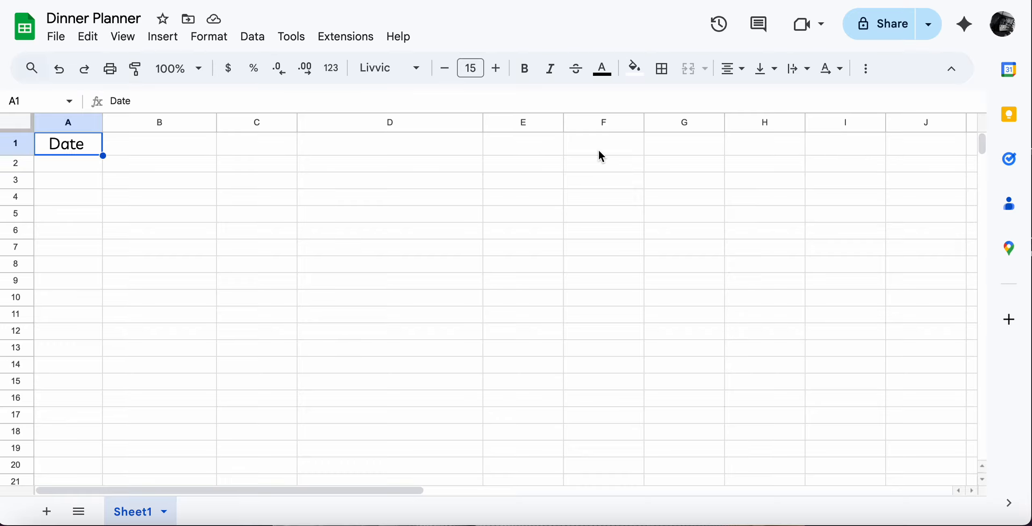
pyautogui.click(664, 75)
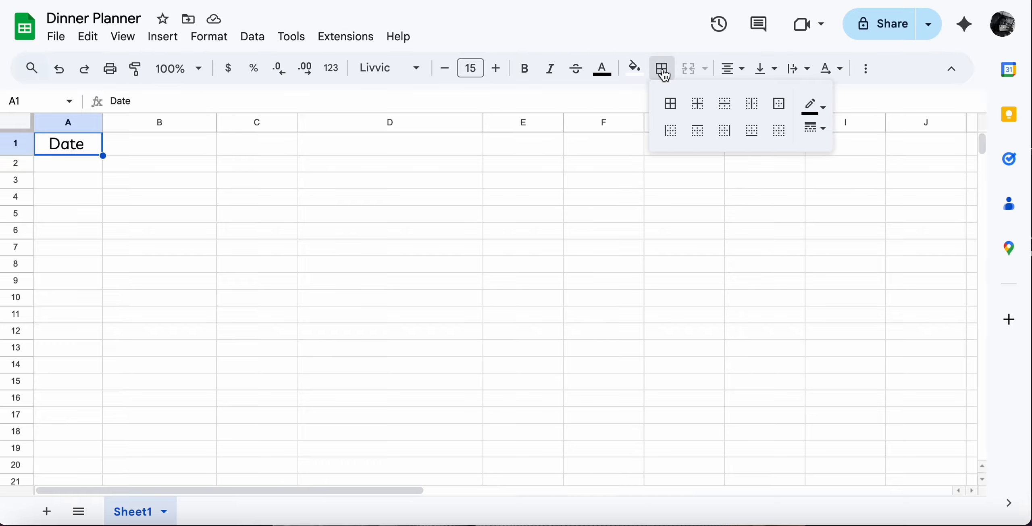
pyautogui.click(671, 106)
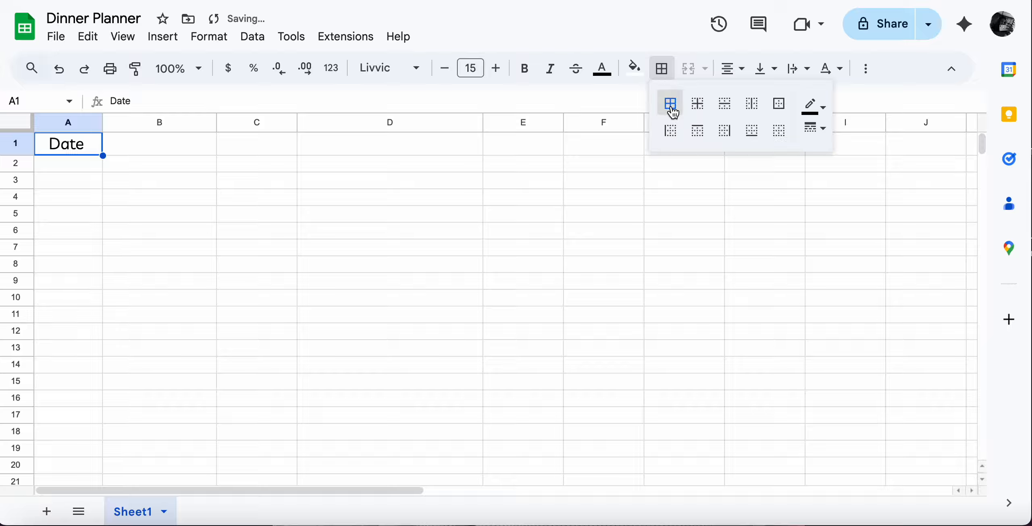
pyautogui.click(816, 107)
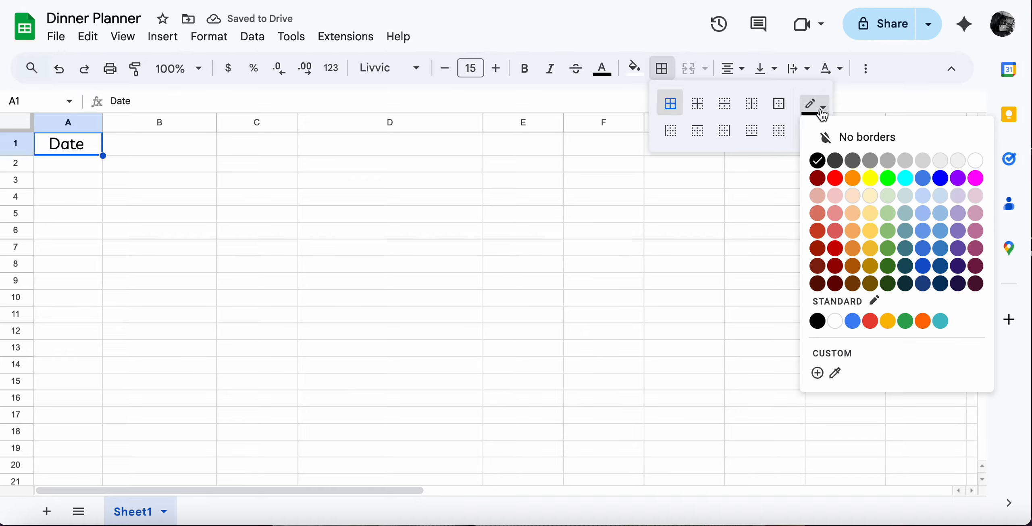
pyautogui.click(814, 106)
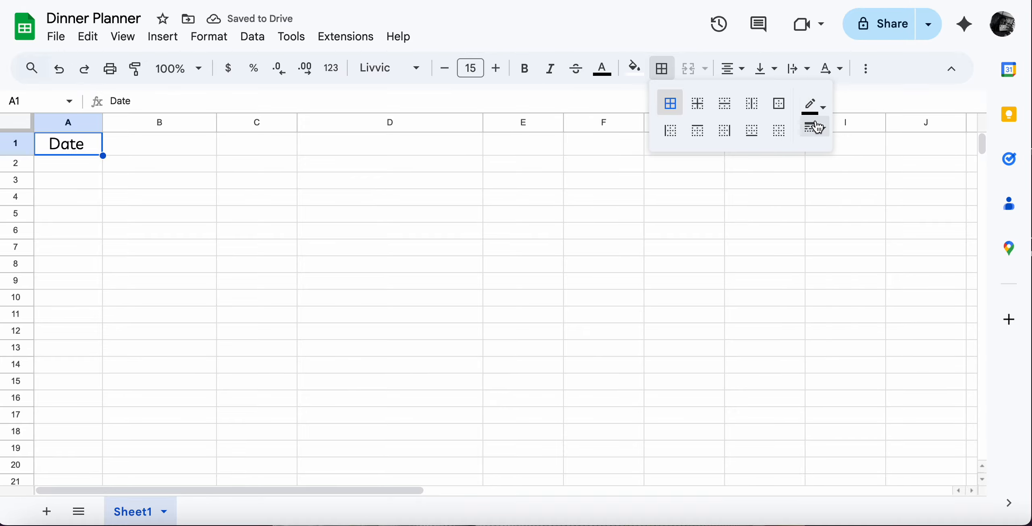
pyautogui.click(816, 128)
pyautogui.click(814, 106)
pyautogui.click(815, 107)
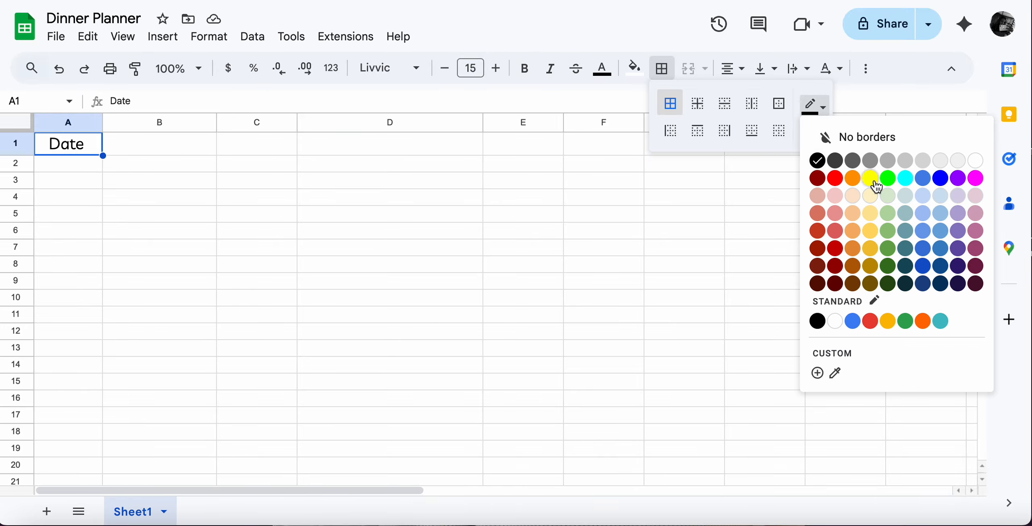
pyautogui.click(888, 179)
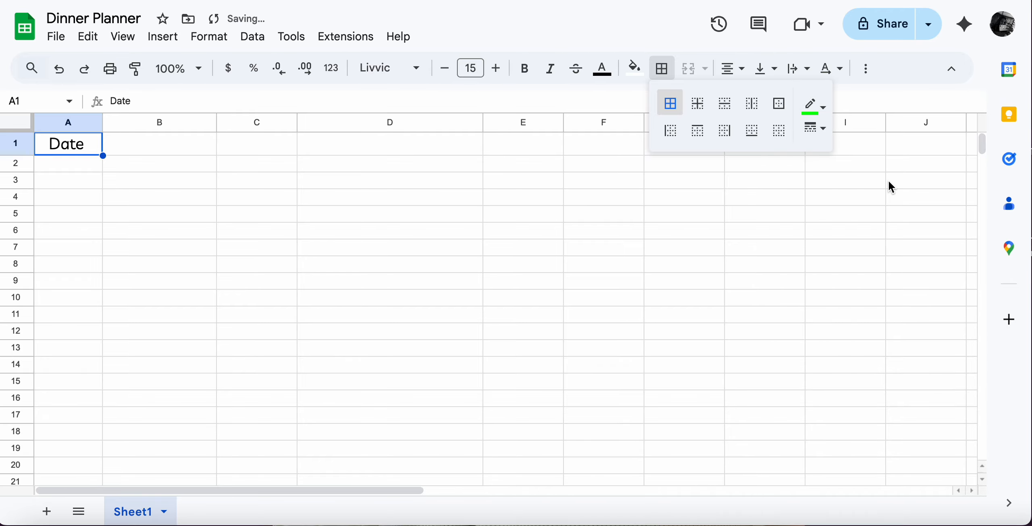
pyautogui.click(825, 126)
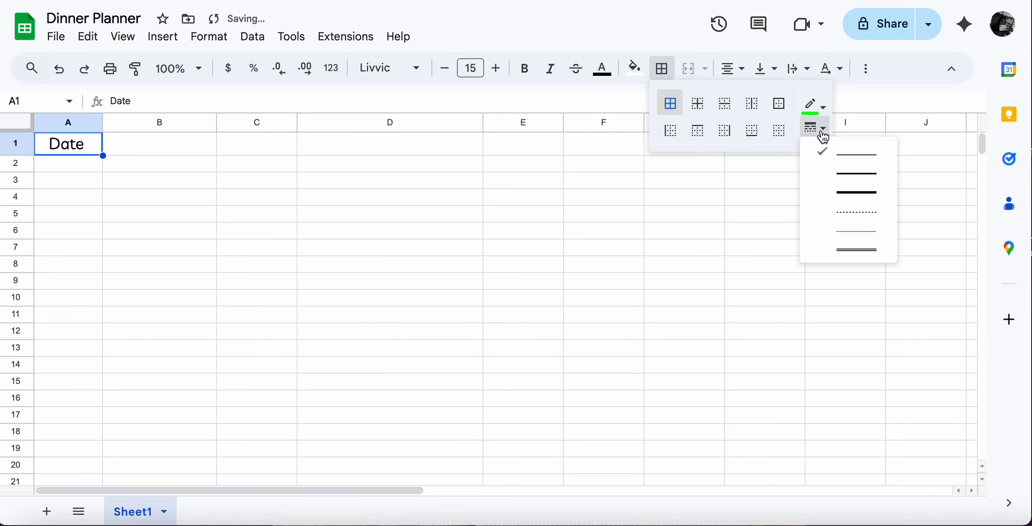
pyautogui.click(846, 192)
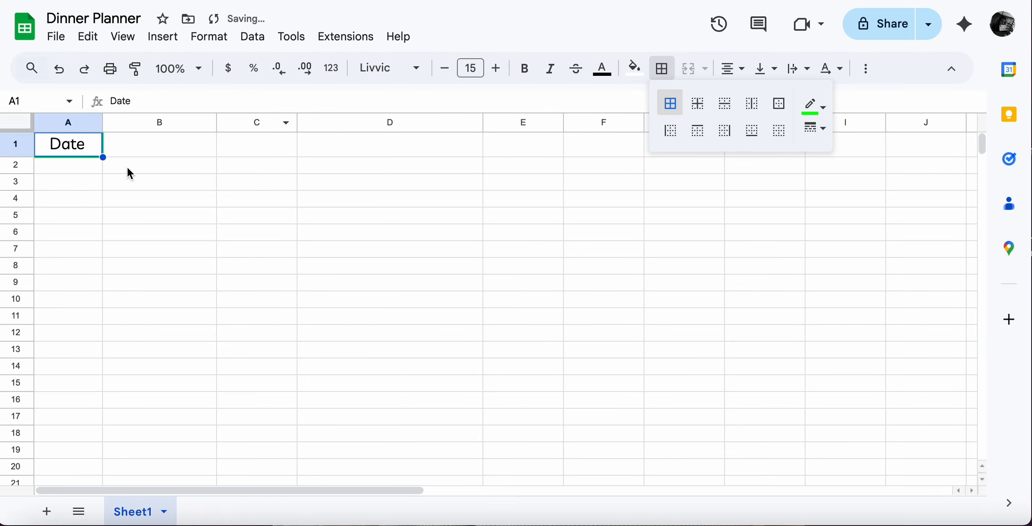
# - Enter the header "Meal" in cell B1
pyautogui.click(150, 148)
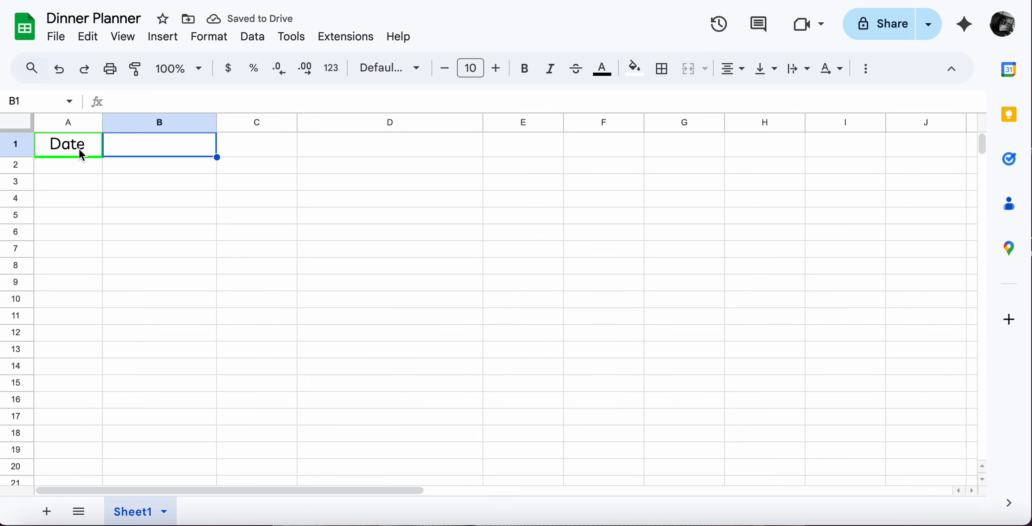
pyautogui.doubleClick(161, 142)
pyautogui.write('Meals')
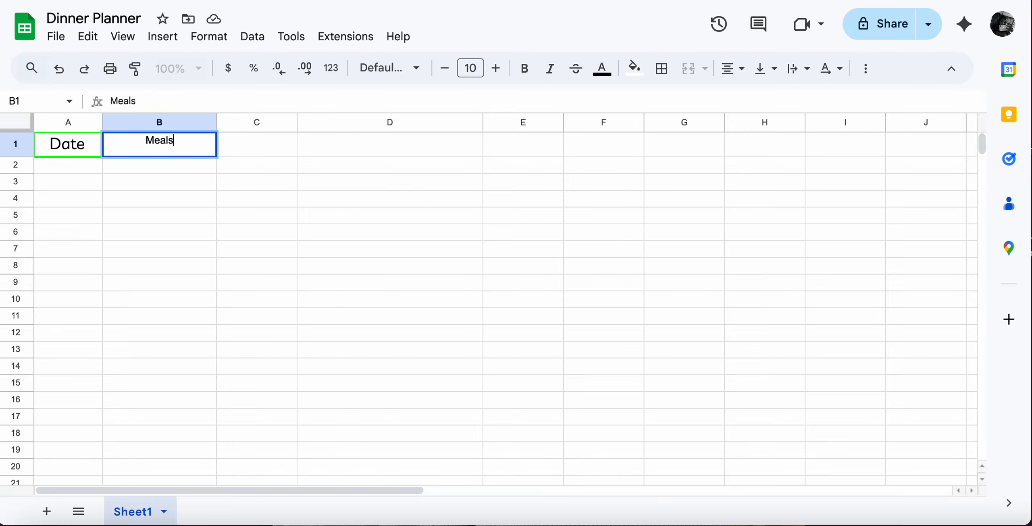
pyautogui.press('BackSpace')
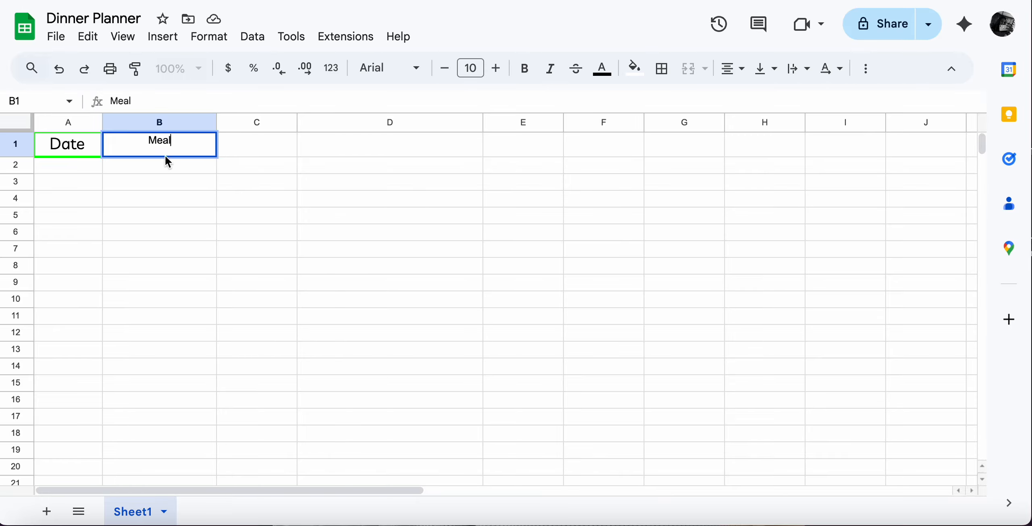
pyautogui.press('Return')
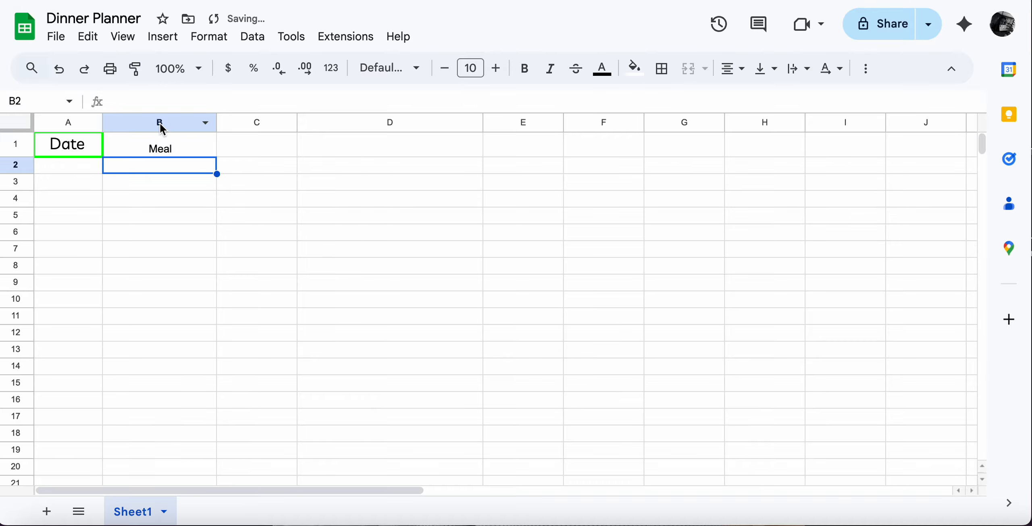
# - Set the Meal header in cell B1 to font size 15 and the Livvic font
pyautogui.click(159, 123)
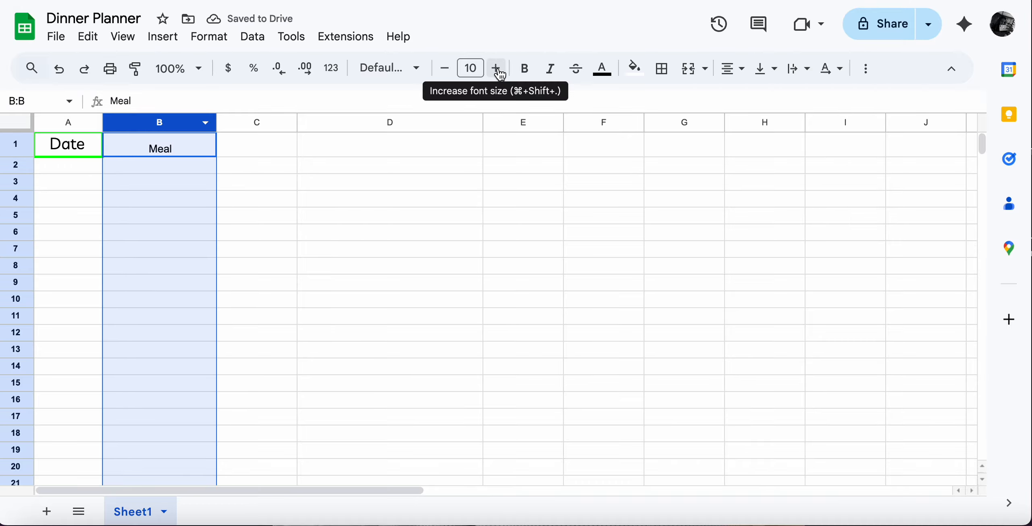
pyautogui.click(163, 142)
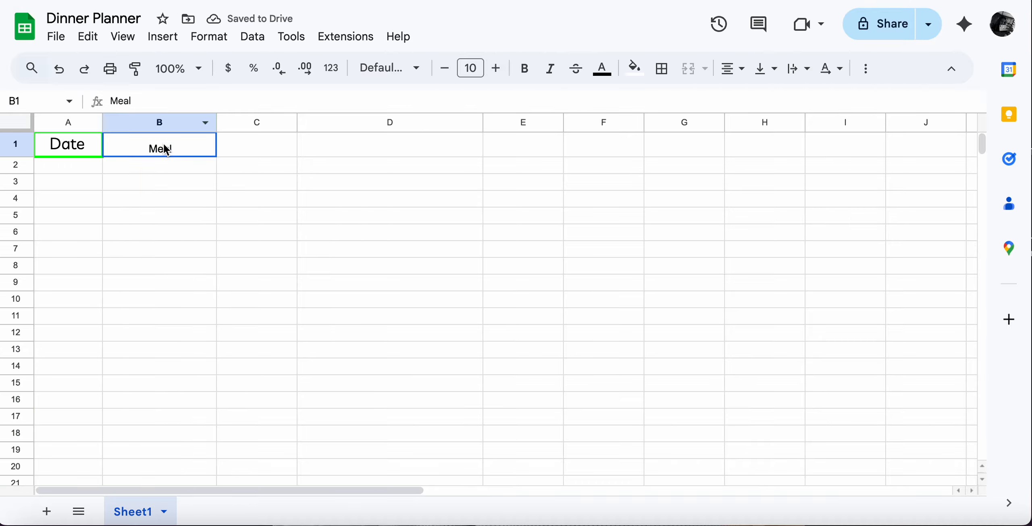
pyautogui.click(496, 68)
pyautogui.click(496, 68)
pyautogui.click(496, 68)
pyautogui.click(496, 69)
pyautogui.click(496, 68)
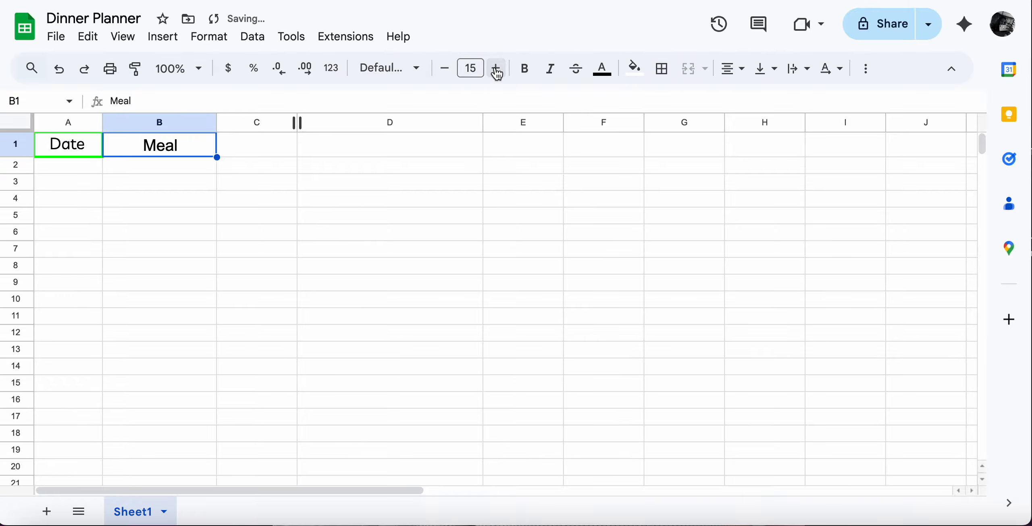
pyautogui.click(387, 68)
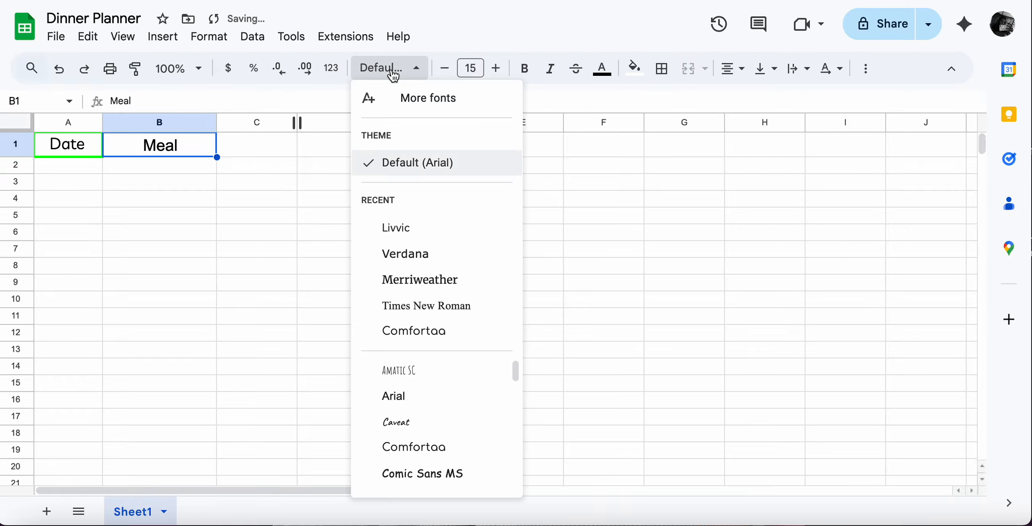
pyautogui.click(416, 233)
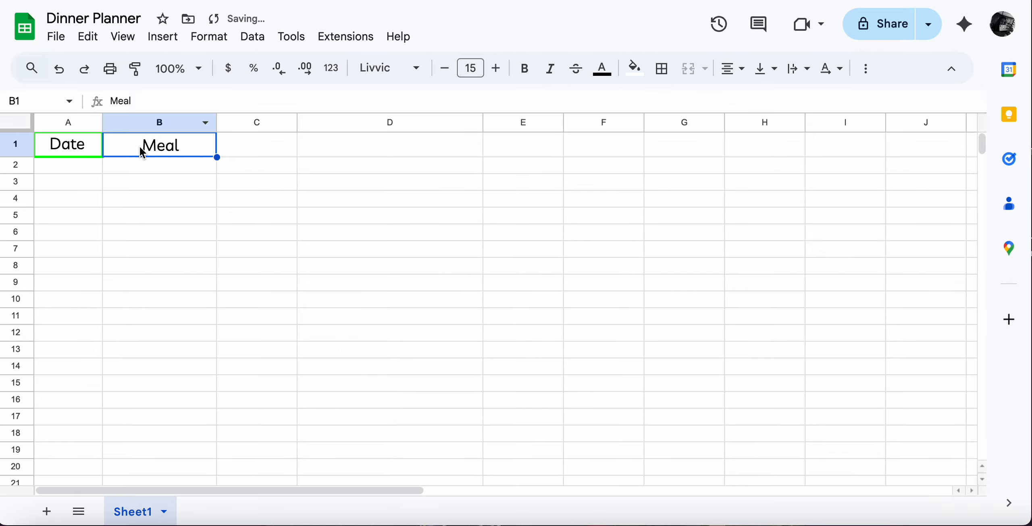
# - Bold the Date header in cell A1 and the Meal header in cell B1
pyautogui.click(82, 148)
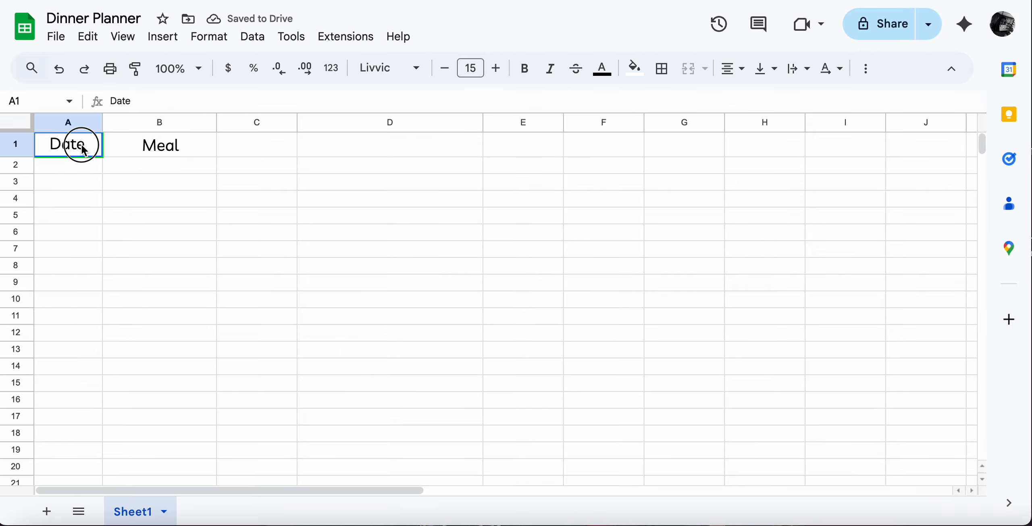
pyautogui.click(527, 70)
pyautogui.click(157, 153)
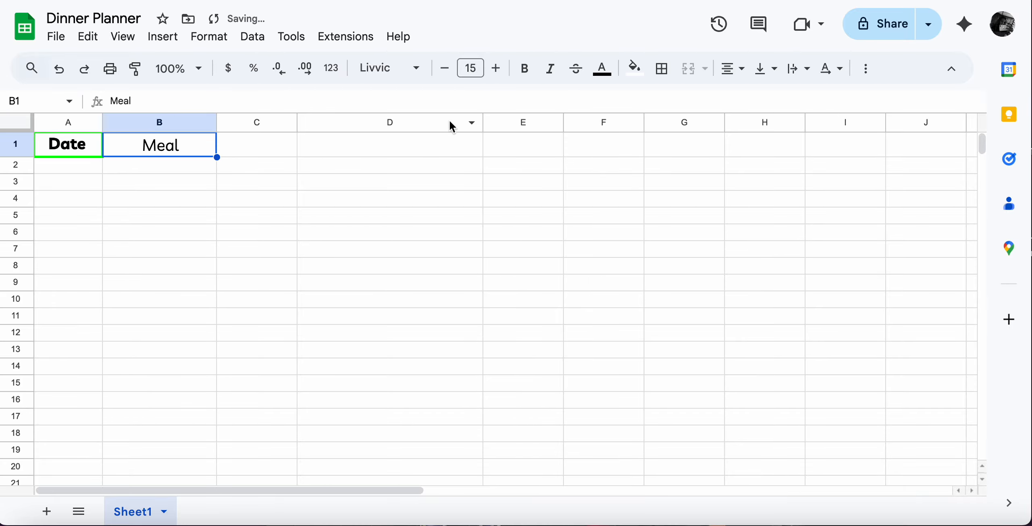
pyautogui.click(524, 68)
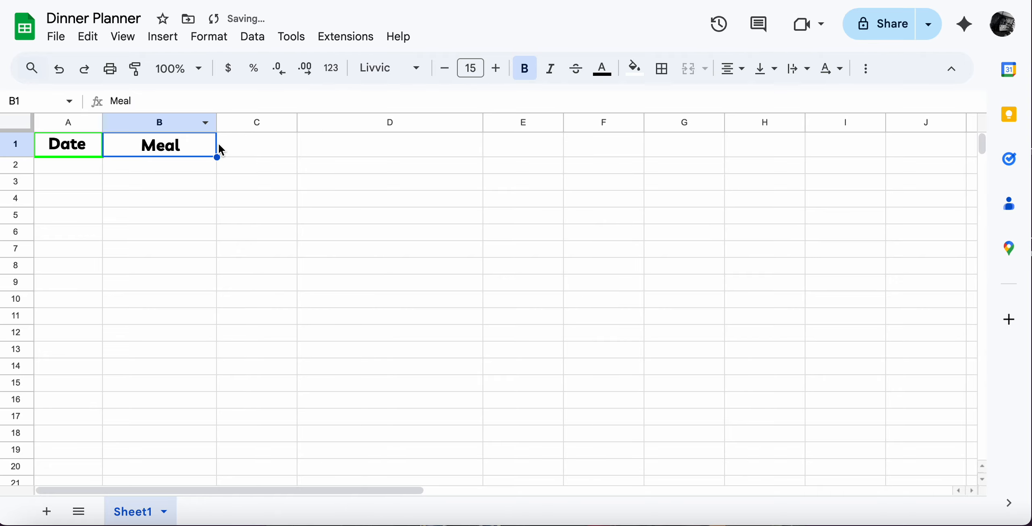
# - Apply all borders to the Meal header cell B1 in dark red with a thick solid line
pyautogui.click(661, 68)
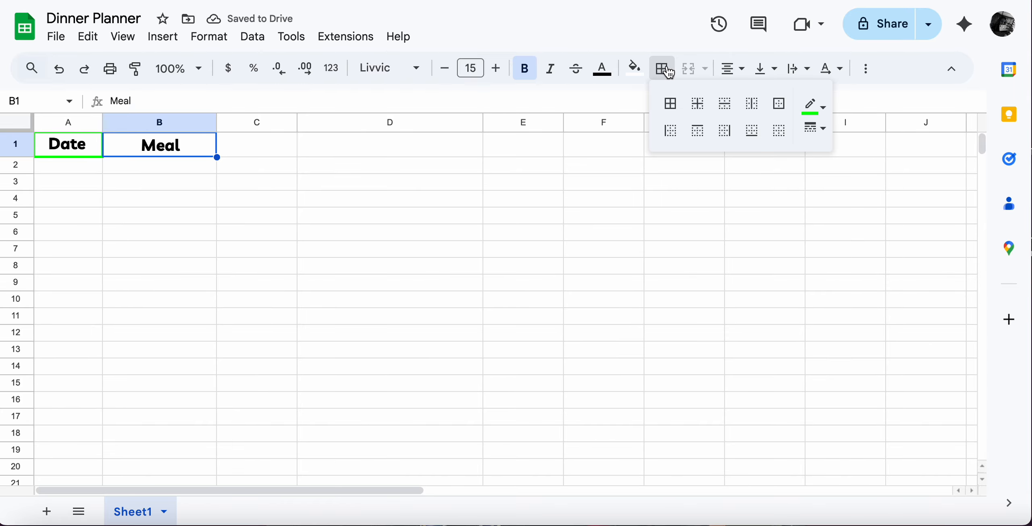
pyautogui.click(671, 104)
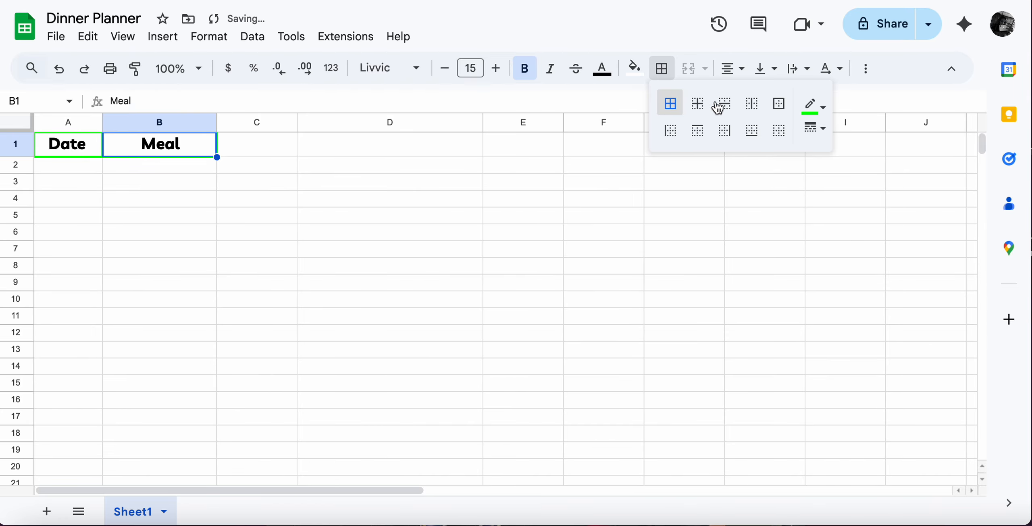
pyautogui.click(812, 106)
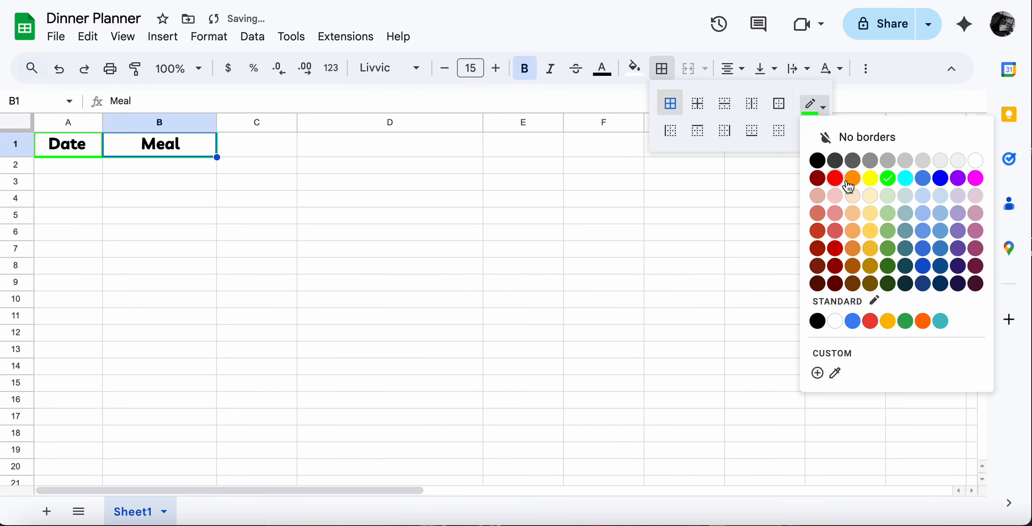
pyautogui.click(820, 183)
pyautogui.click(245, 146)
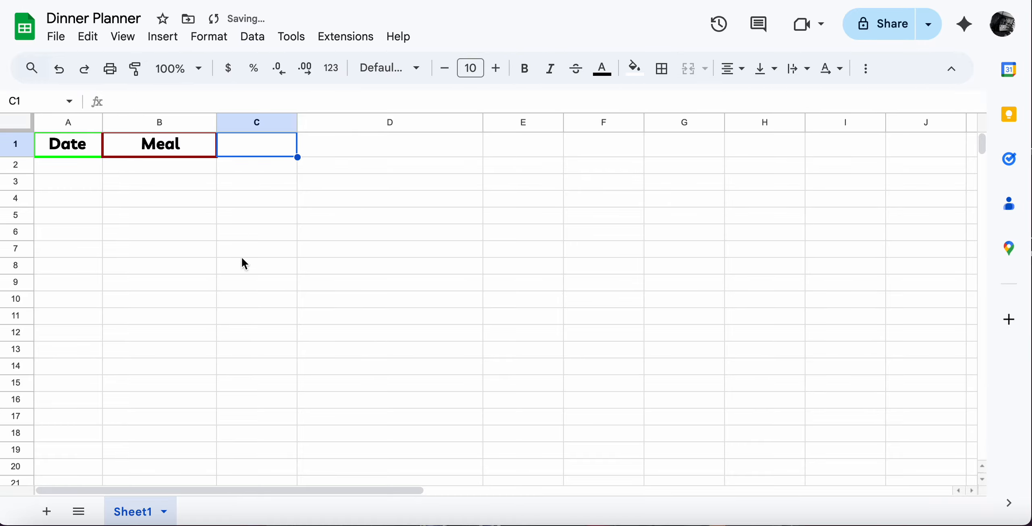
pyautogui.click(133, 153)
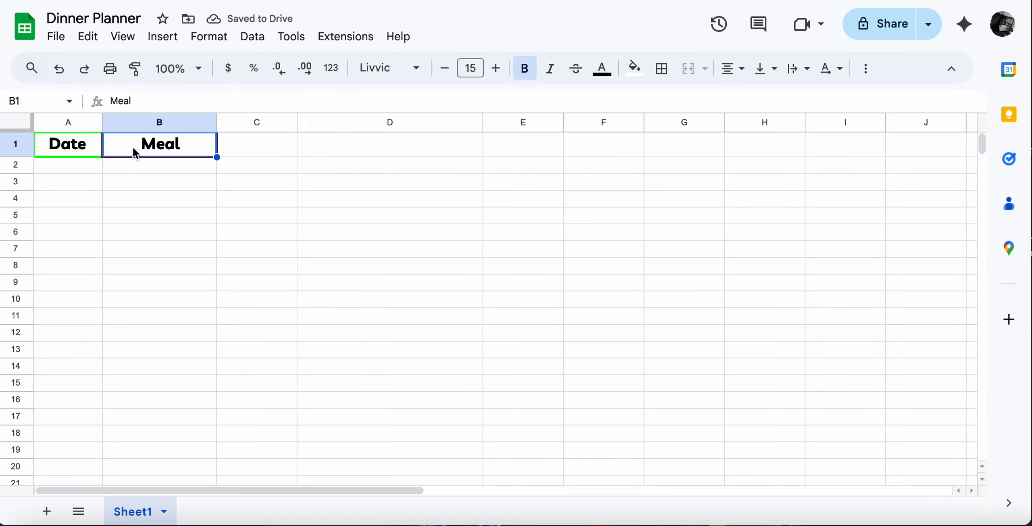
pyautogui.click(661, 77)
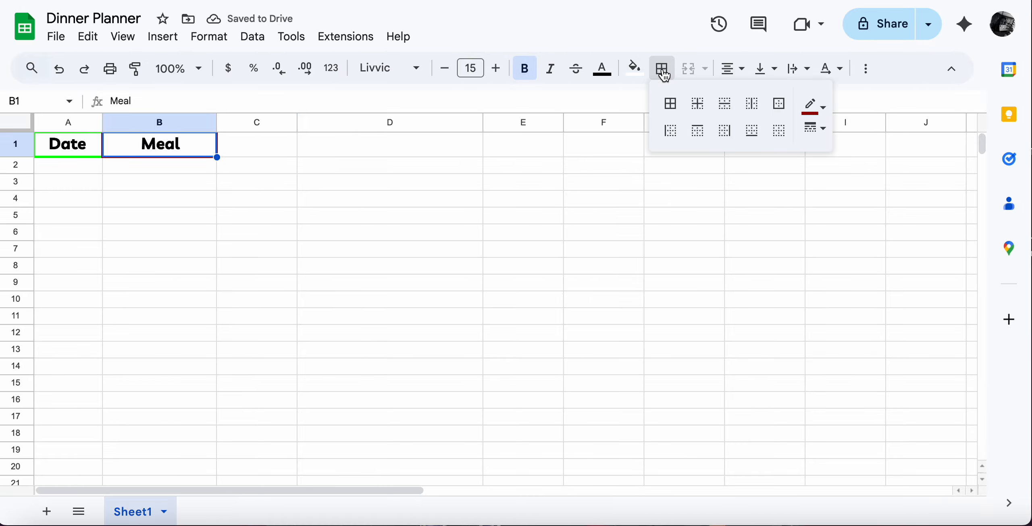
pyautogui.click(819, 128)
pyautogui.click(850, 193)
pyautogui.click(262, 147)
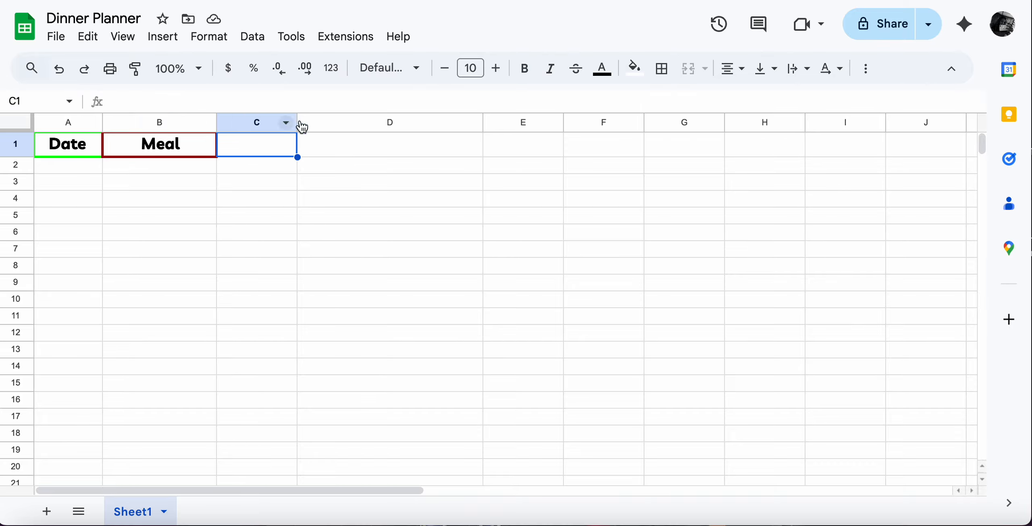
# - Set the empty cell C1 to font size 15 and the Livvic font
pyautogui.click(496, 69)
pyautogui.click(496, 69)
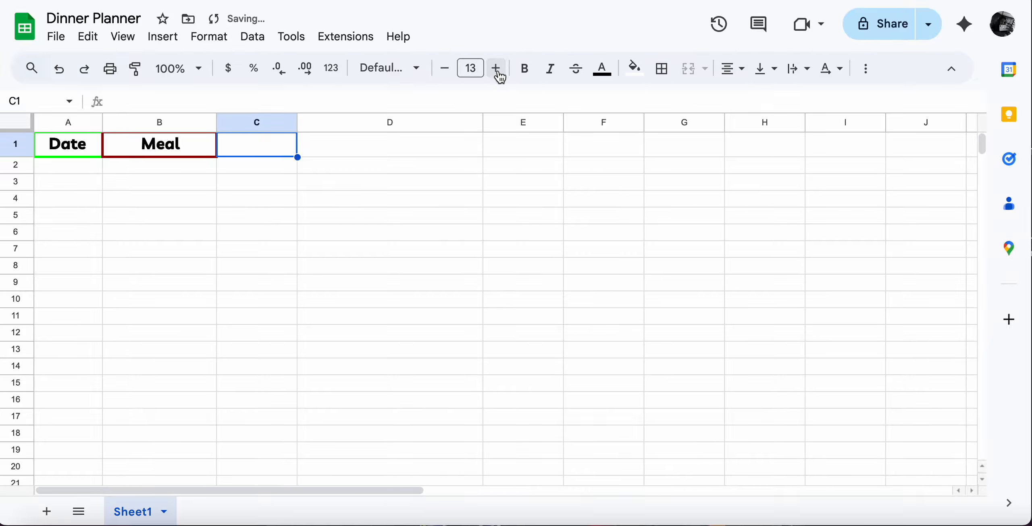
pyautogui.click(497, 69)
pyautogui.click(497, 68)
pyautogui.click(496, 69)
pyautogui.click(364, 71)
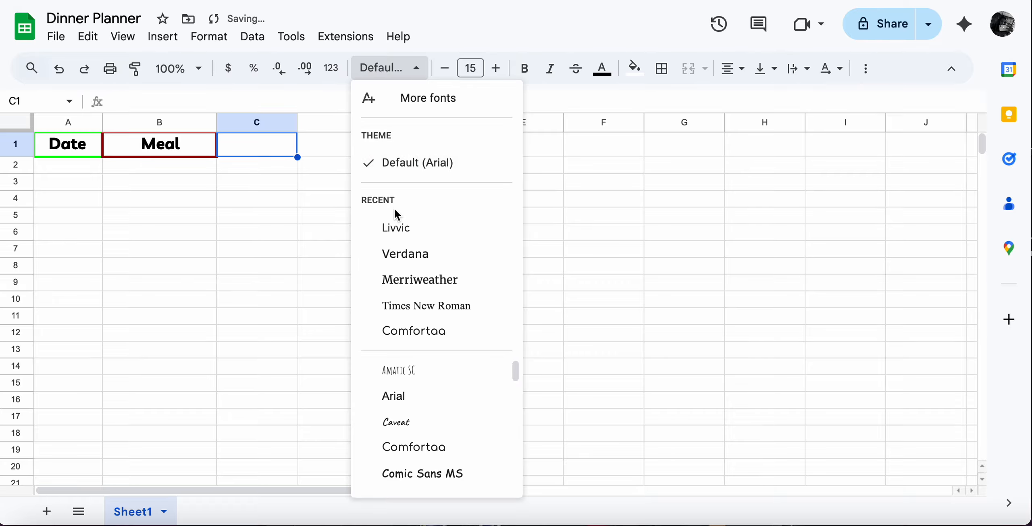
pyautogui.click(394, 228)
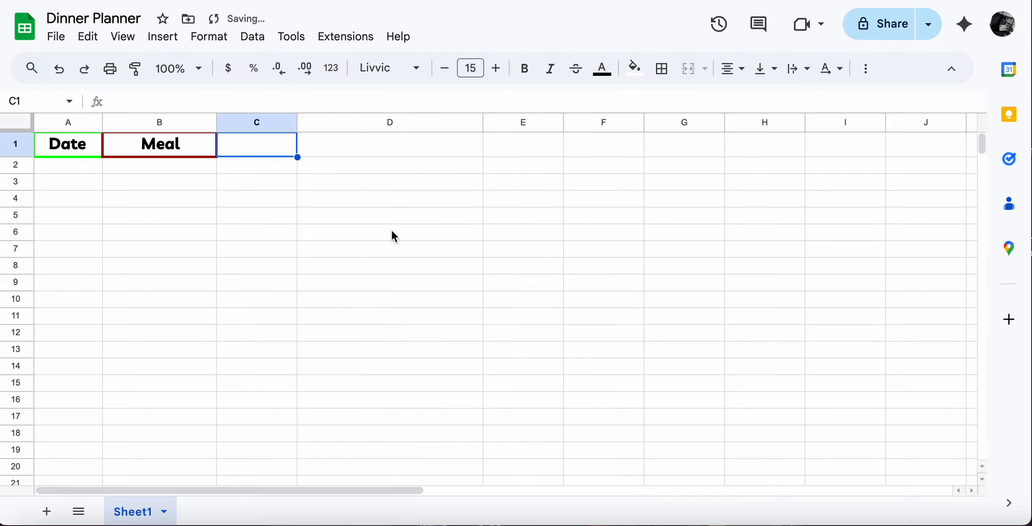
# - Enter the header "Cost" in cell C1
pyautogui.doubleClick(265, 145)
pyautogui.write('Cost')
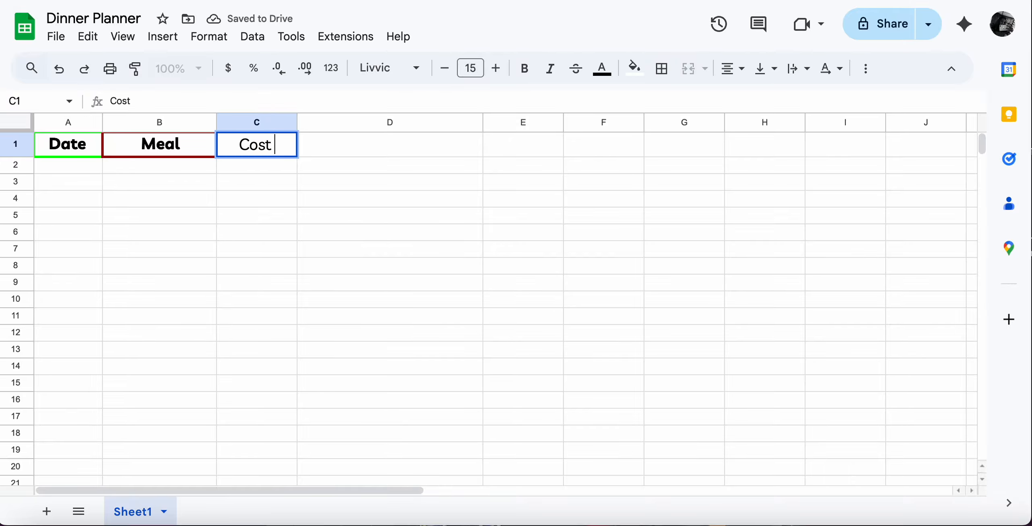
pyautogui.press('Return')
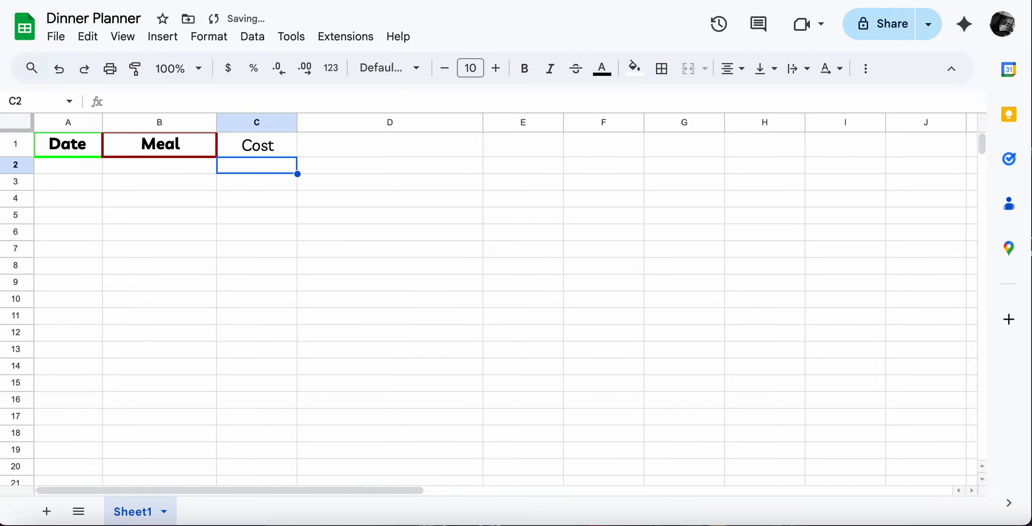
# - Apply all borders to the Cost header cell C1 in blue
pyautogui.click(261, 144)
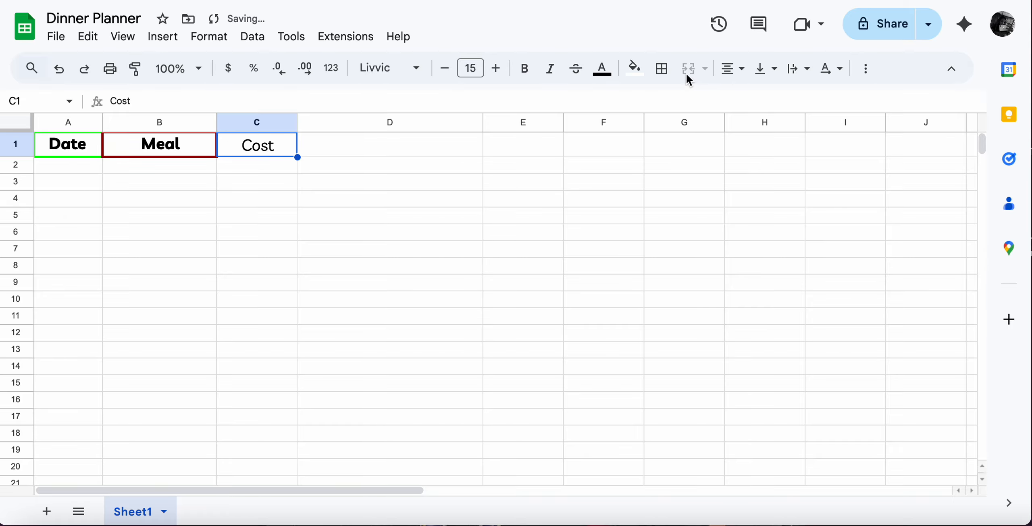
pyautogui.click(663, 70)
pyautogui.click(672, 112)
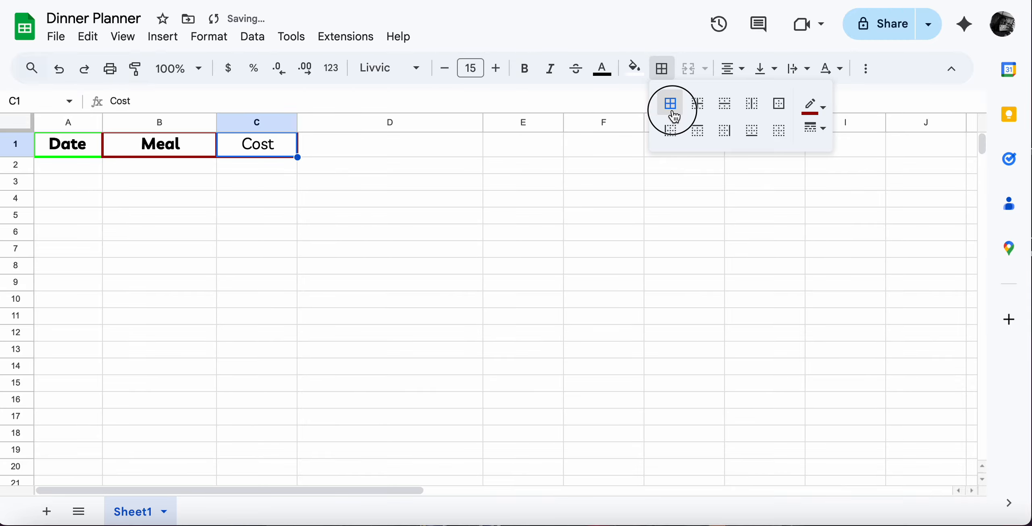
pyautogui.click(813, 106)
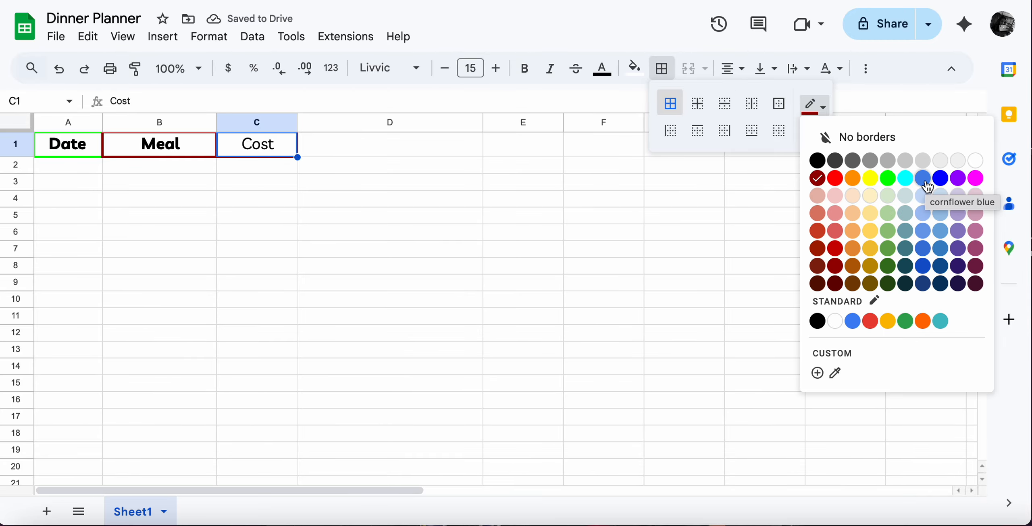
pyautogui.click(940, 179)
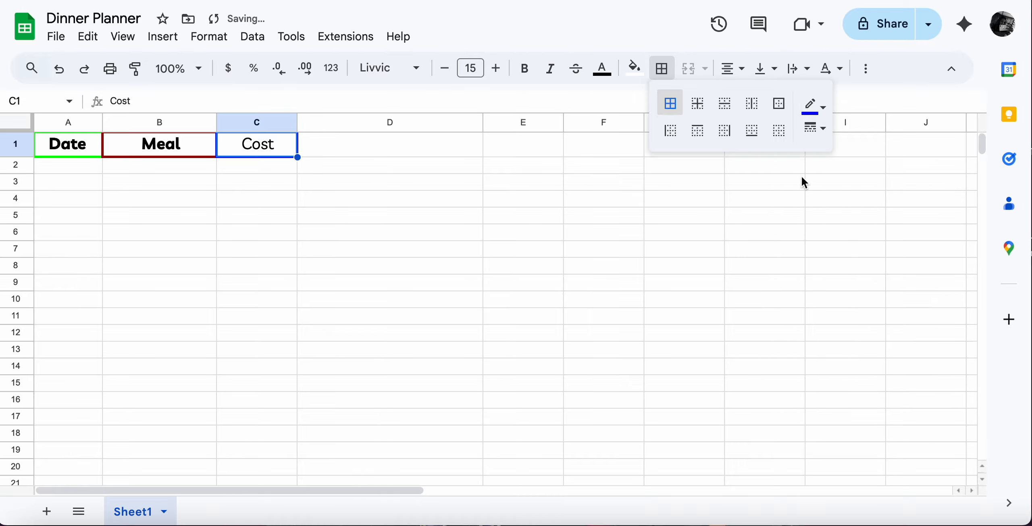
# - Enter the header "Ingrediants" in cell D1 at font size 15, trying to apply the Livvic font
pyautogui.click(326, 145)
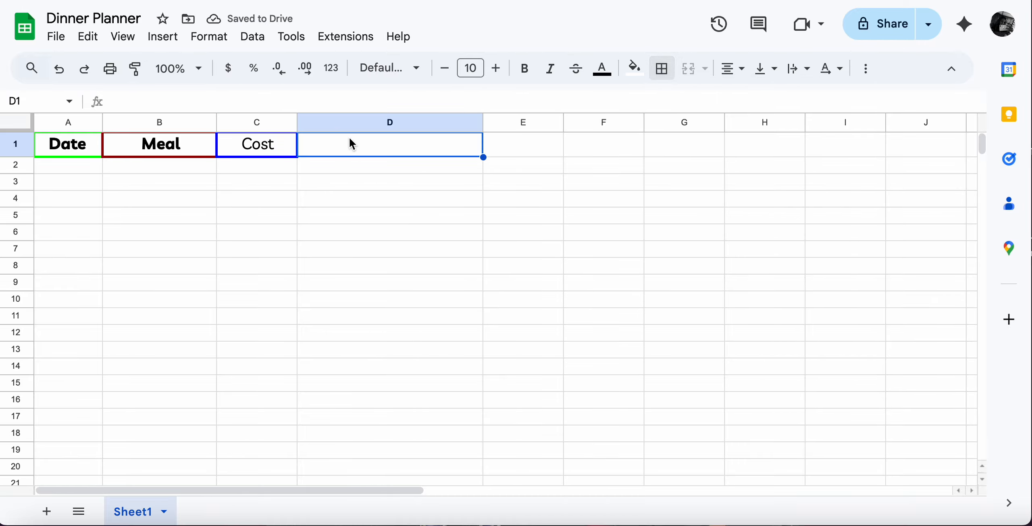
pyautogui.doubleClick(366, 144)
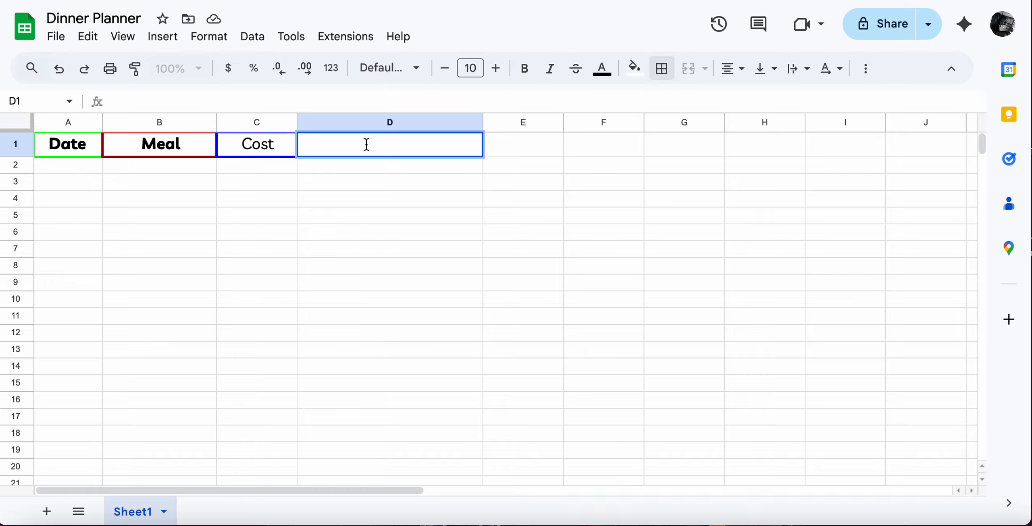
pyautogui.click(497, 69)
pyautogui.click(496, 69)
pyautogui.click(496, 70)
pyautogui.click(496, 69)
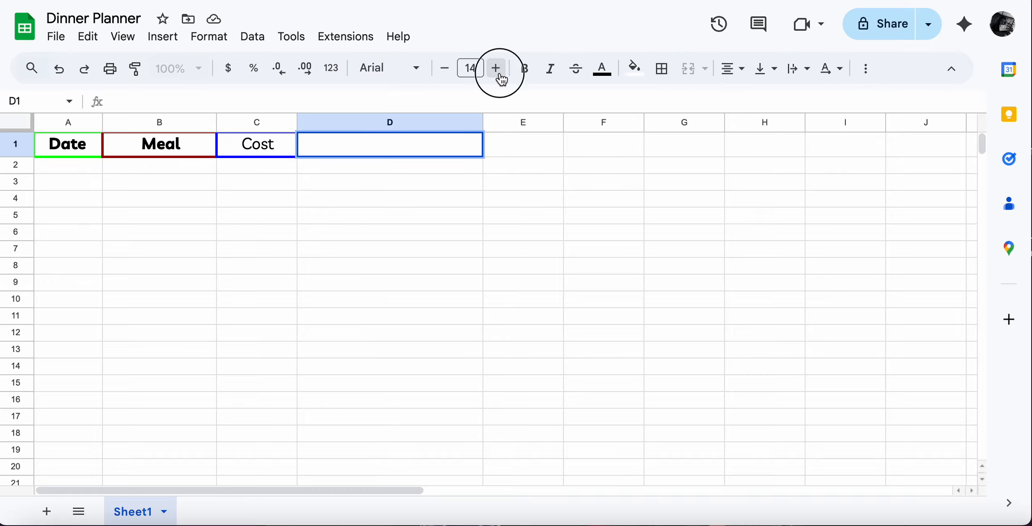
pyautogui.click(497, 69)
pyautogui.click(403, 68)
pyautogui.click(426, 233)
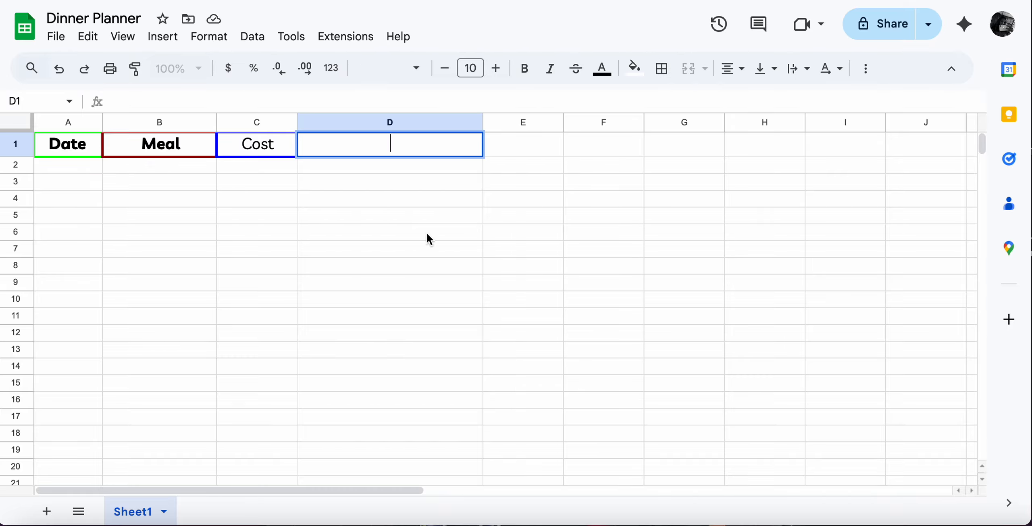
pyautogui.write('Ingrediants')
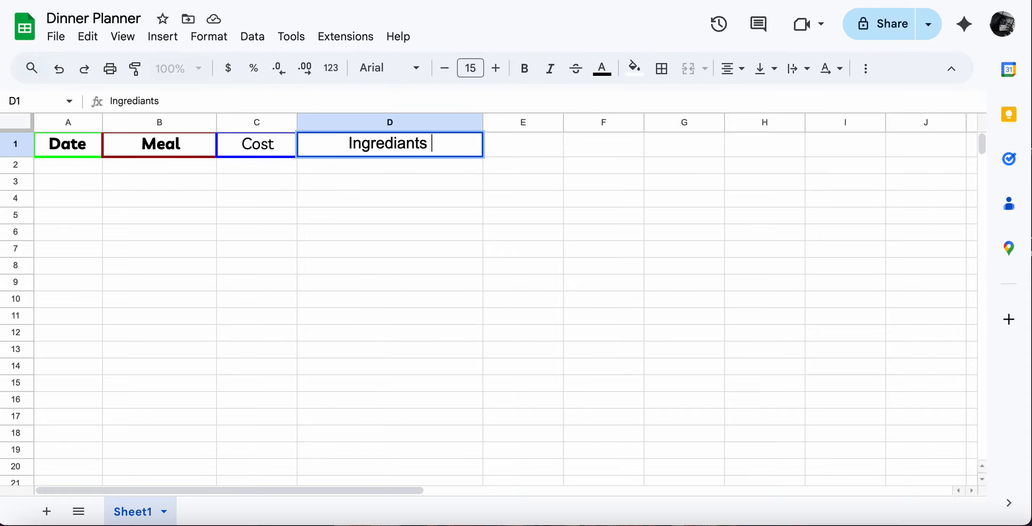
pyautogui.doubleClick(394, 143)
pyautogui.rightClick(393, 143)
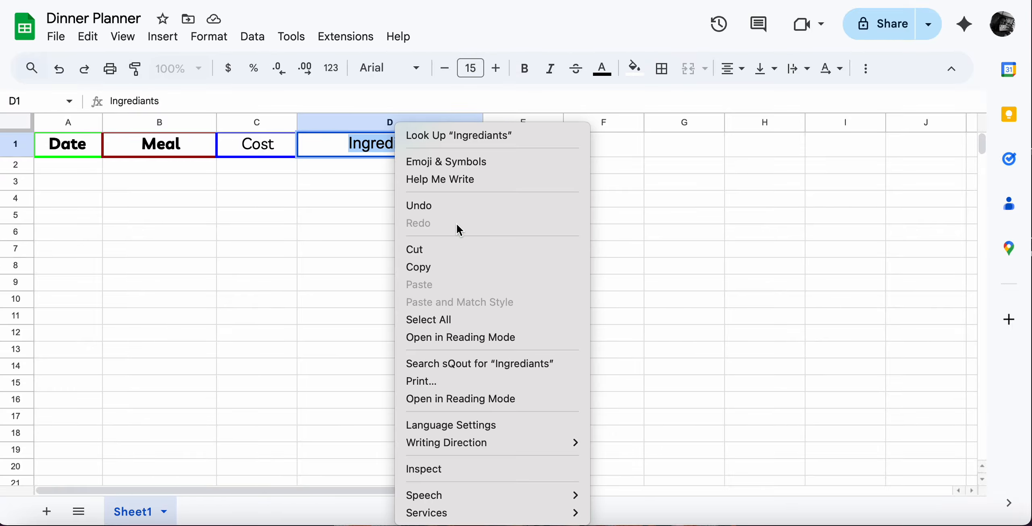
pyautogui.click(358, 300)
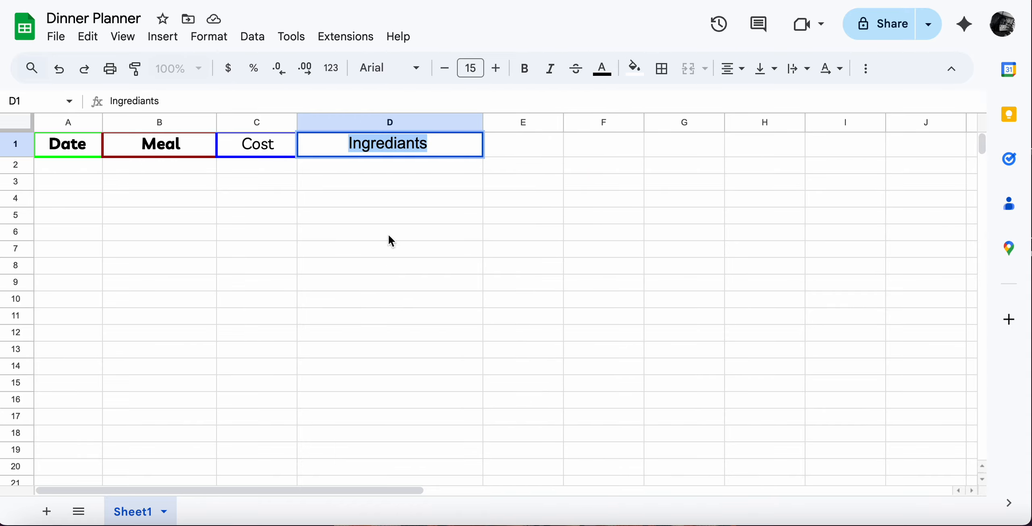
pyautogui.click(455, 146)
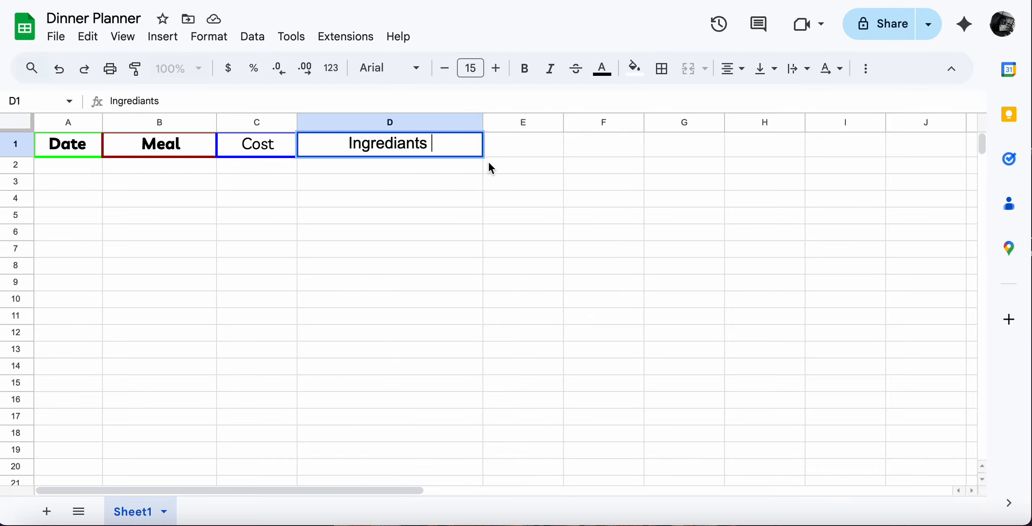
# - Finish editing cell D1 and bold the headers in cells D1 and C1
pyautogui.click(417, 215)
pyautogui.click(408, 153)
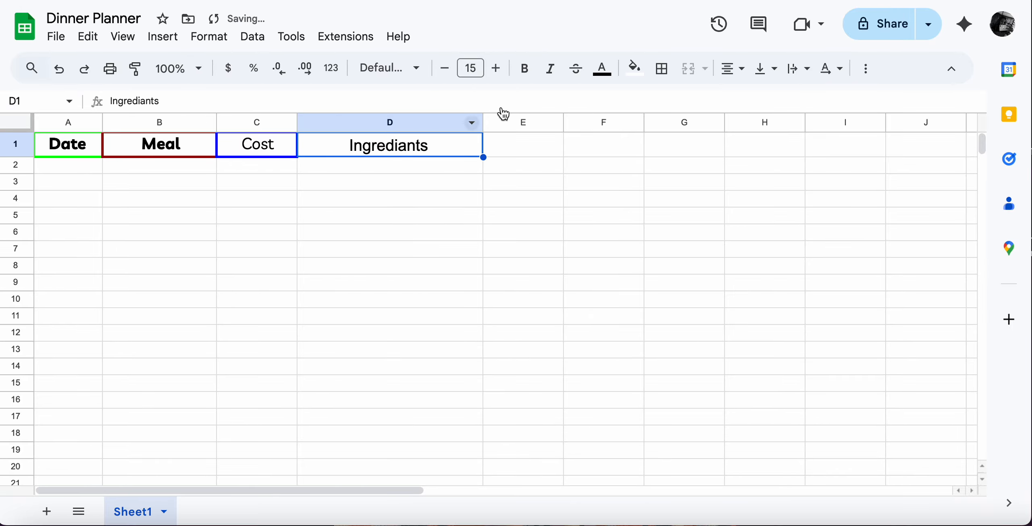
pyautogui.click(529, 68)
pyautogui.click(275, 151)
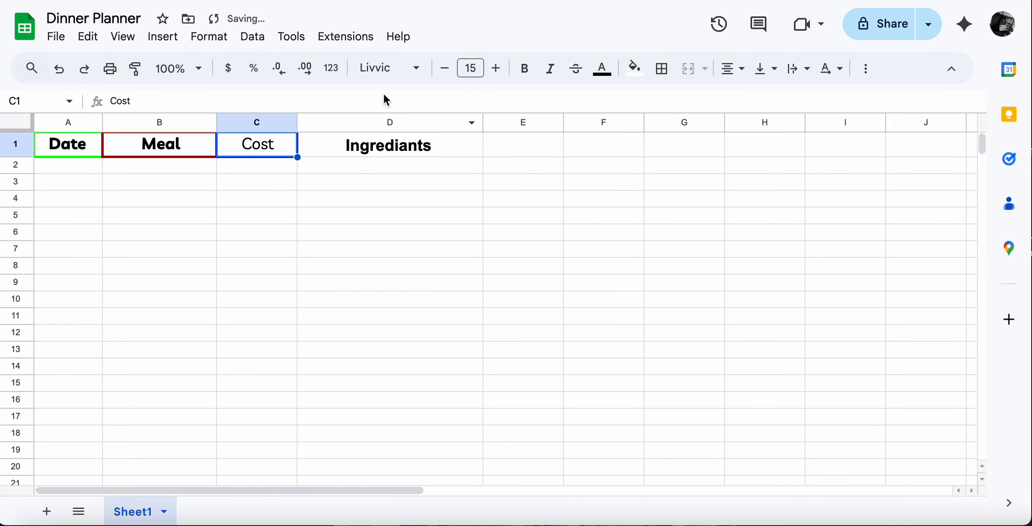
pyautogui.click(529, 73)
# - Apply all borders to the header cell D1 in orange
pyautogui.click(419, 146)
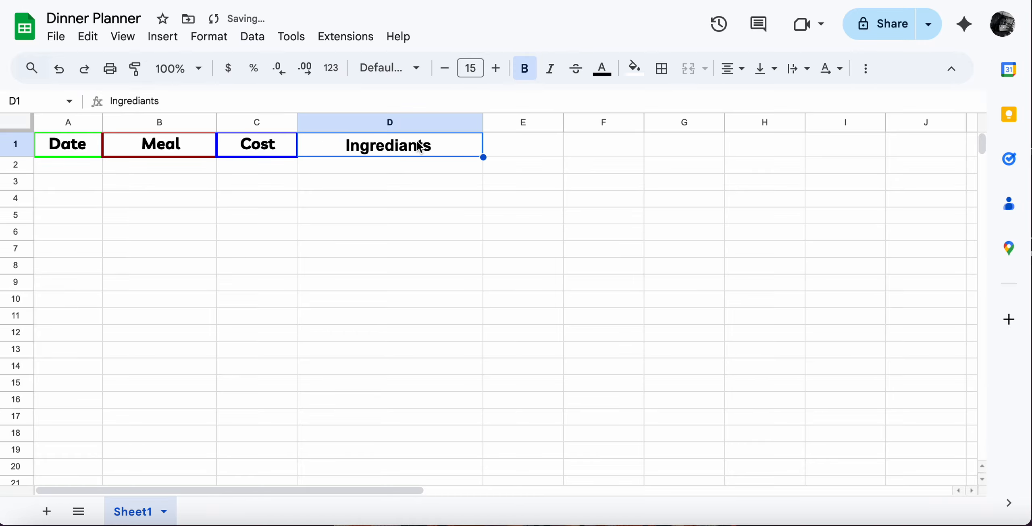
pyautogui.click(661, 69)
pyautogui.click(672, 103)
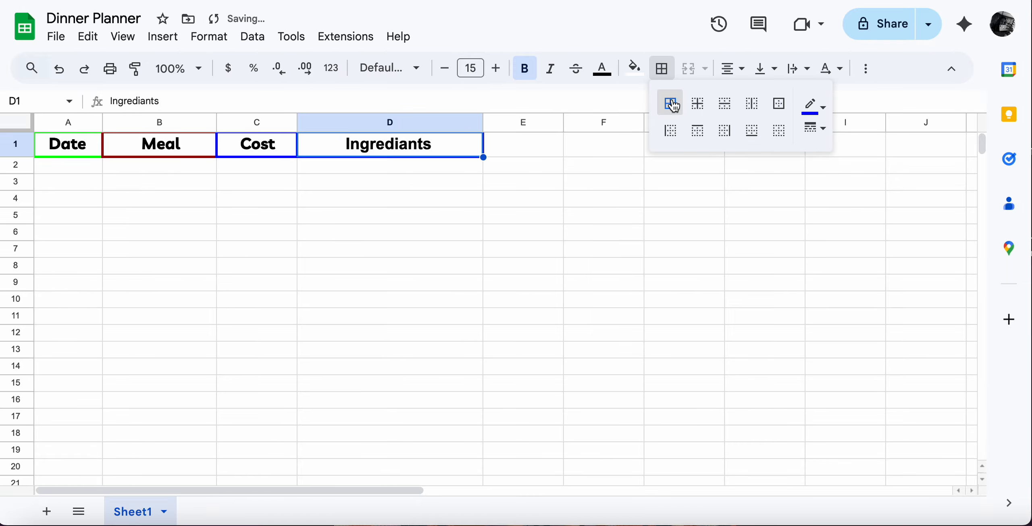
pyautogui.click(813, 105)
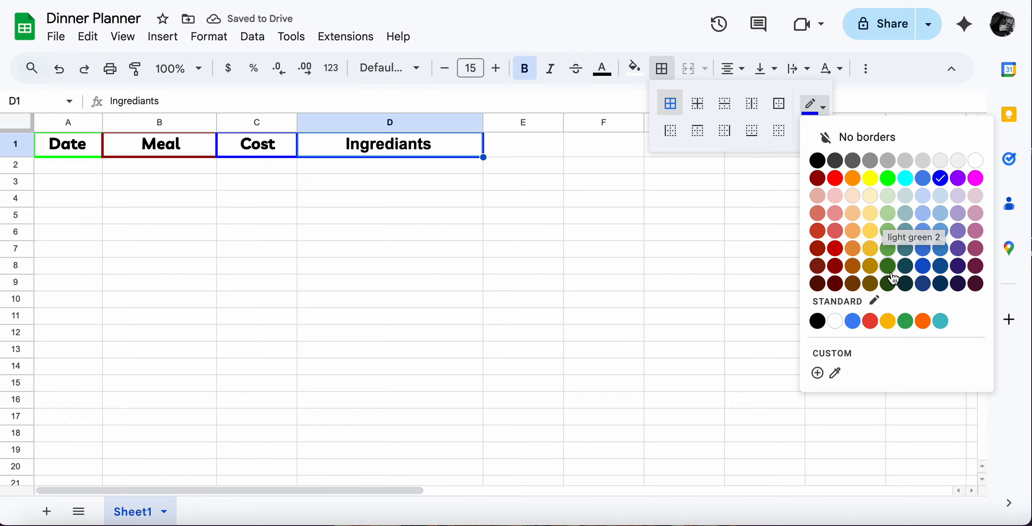
pyautogui.click(853, 178)
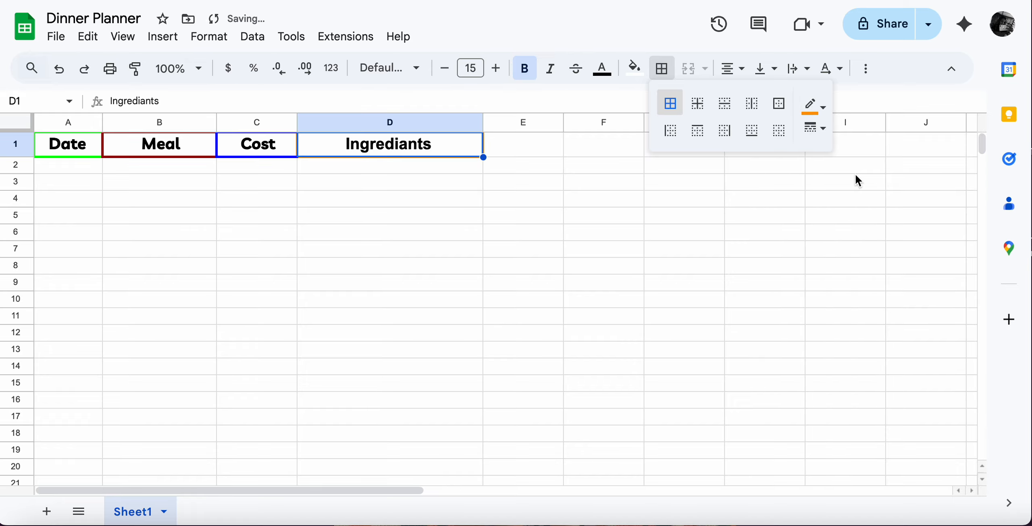
pyautogui.click(395, 187)
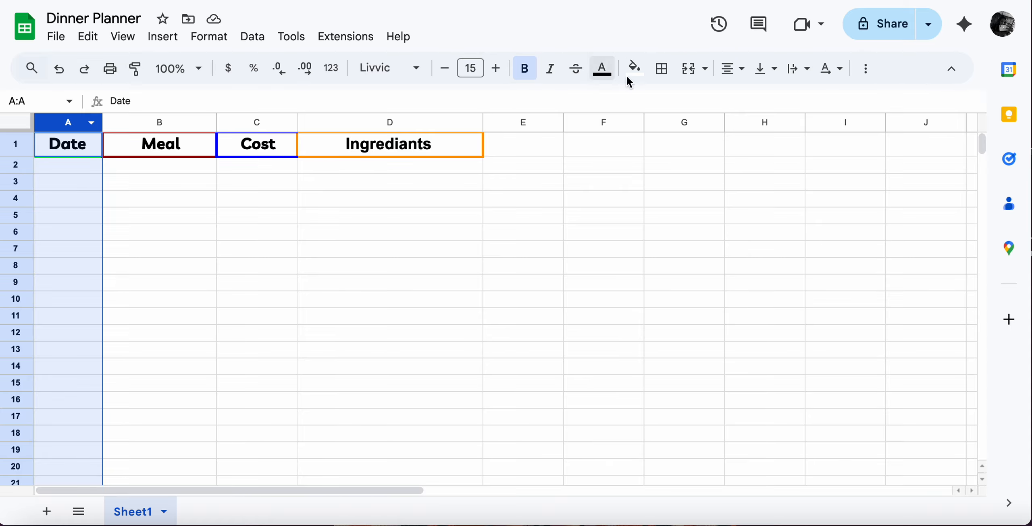
# - Apply all borders to the entire Date column A in green
pyautogui.click(661, 69)
pyautogui.click(815, 106)
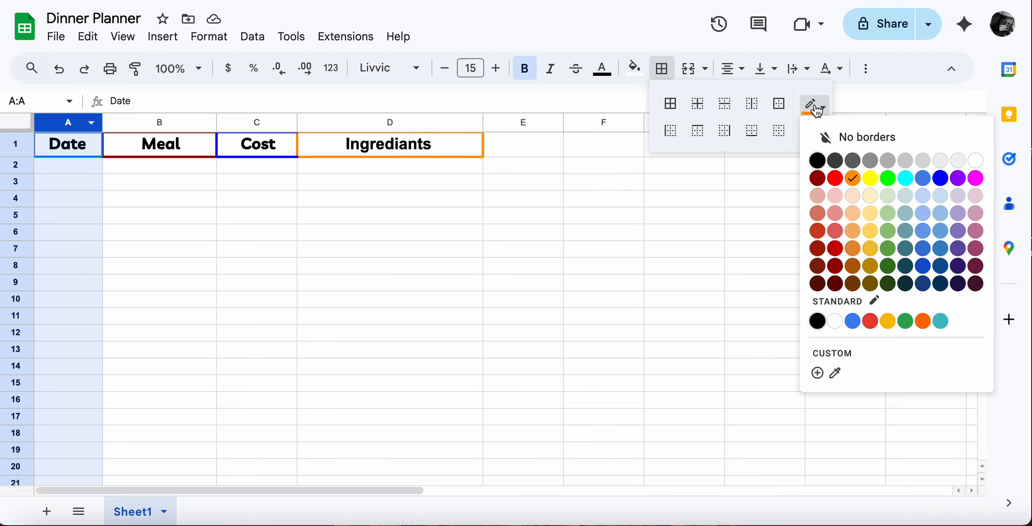
pyautogui.click(891, 181)
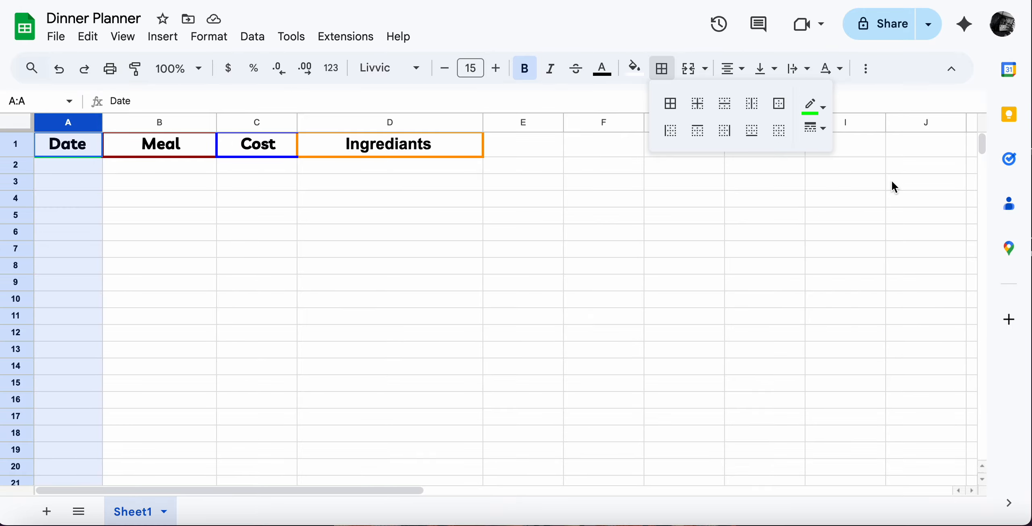
pyautogui.click(671, 103)
# - Undo the green borders applied to the entire Date column A
pyautogui.click(135, 121)
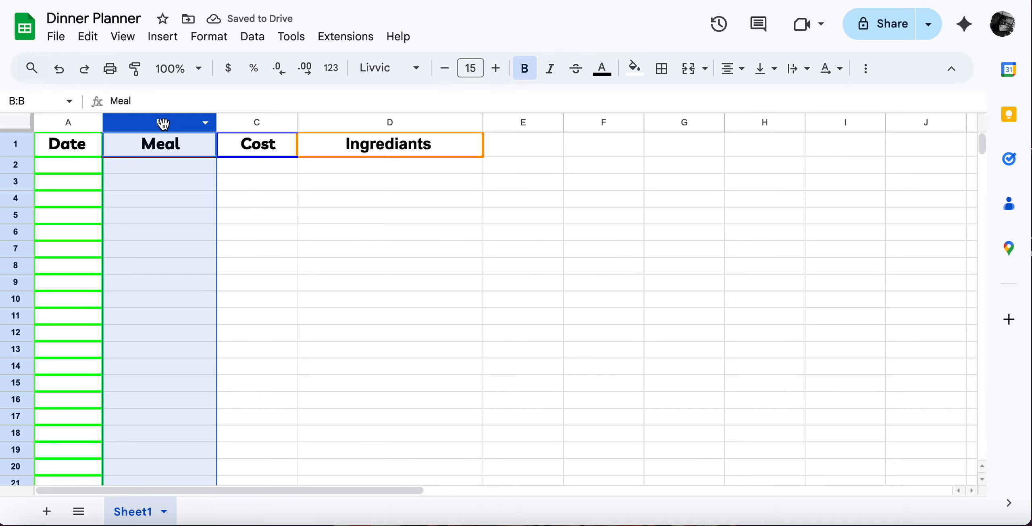
pyautogui.click(667, 74)
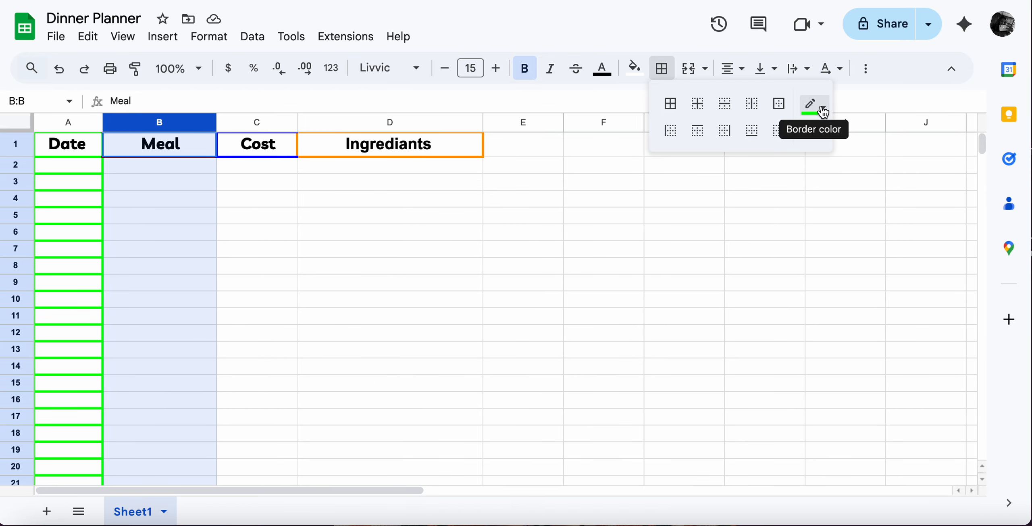
pyautogui.click(69, 123)
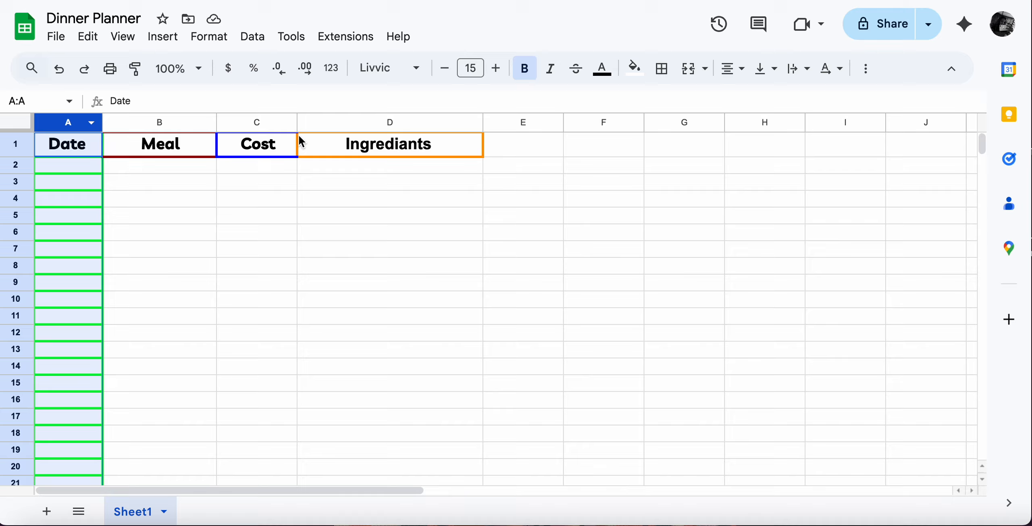
pyautogui.click(659, 70)
pyautogui.click(821, 111)
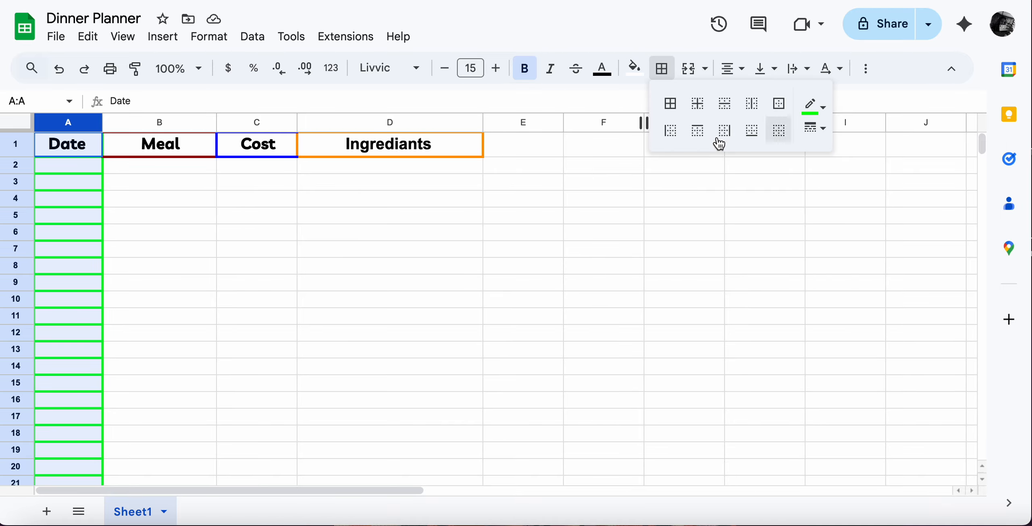
pyautogui.click(821, 111)
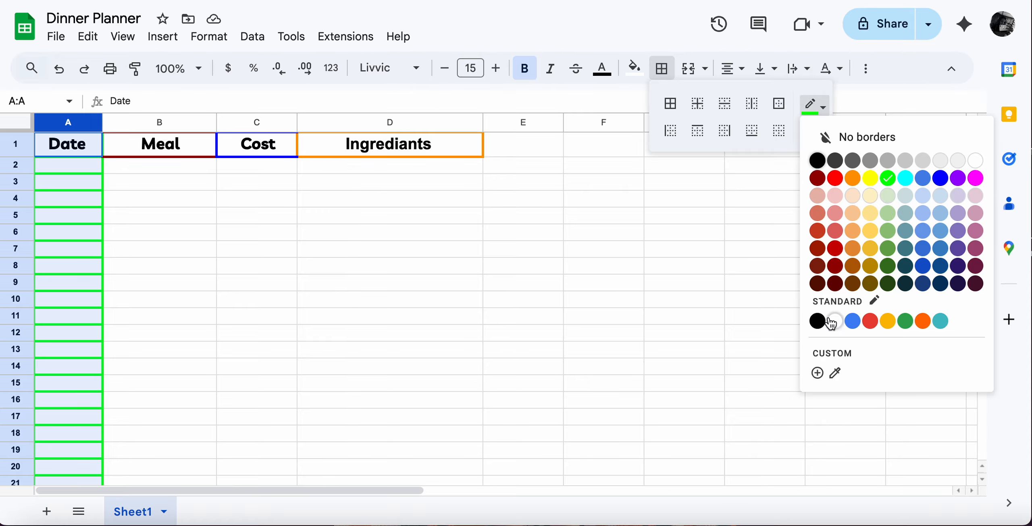
pyautogui.click(664, 69)
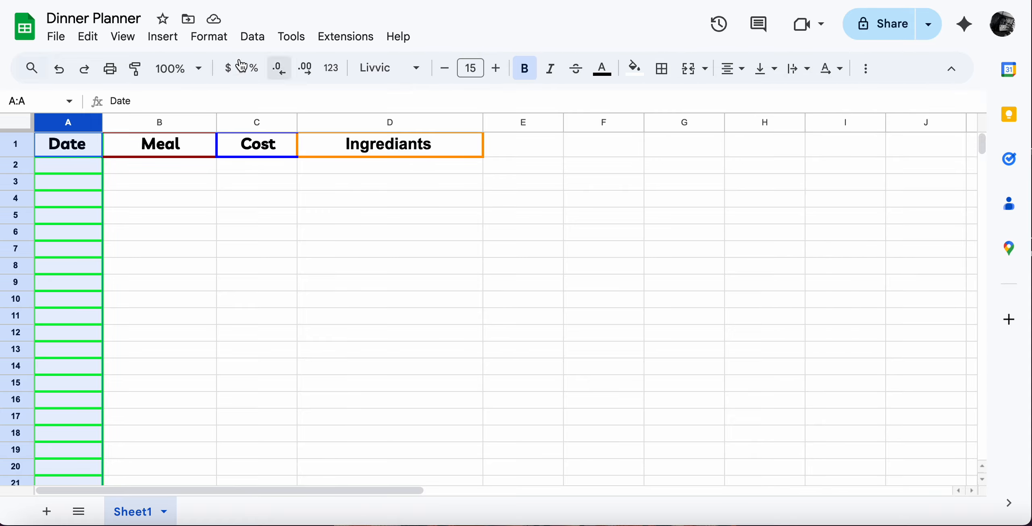
pyautogui.click(60, 69)
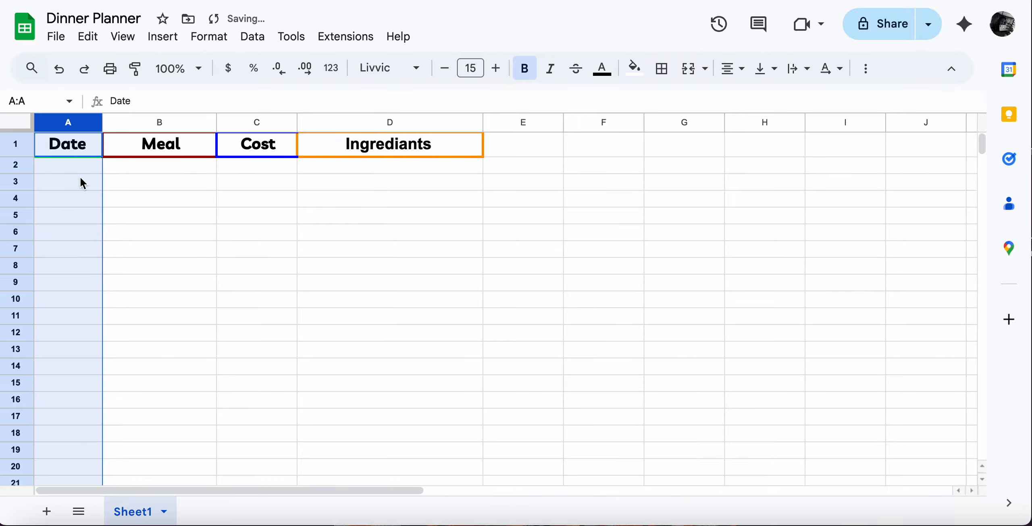
pyautogui.click(113, 212)
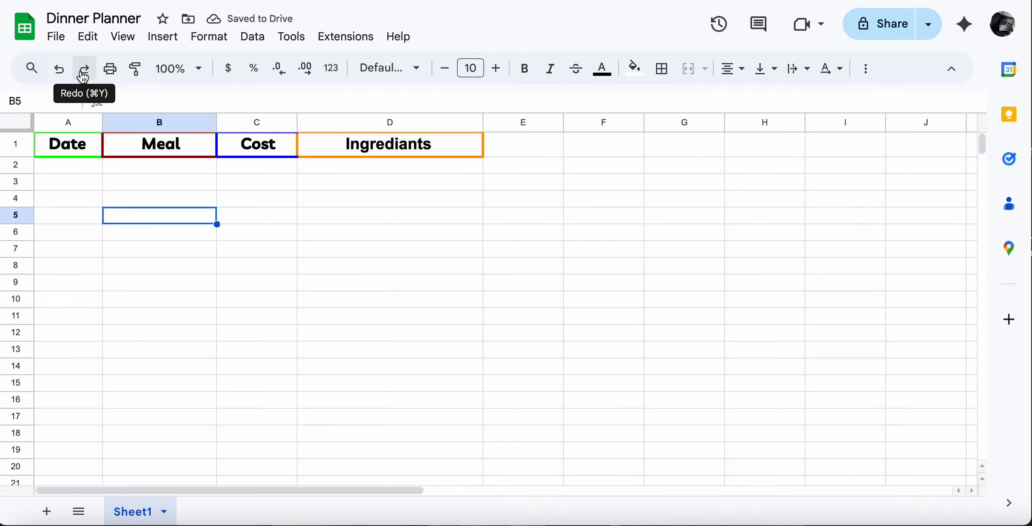
pyautogui.click(70, 168)
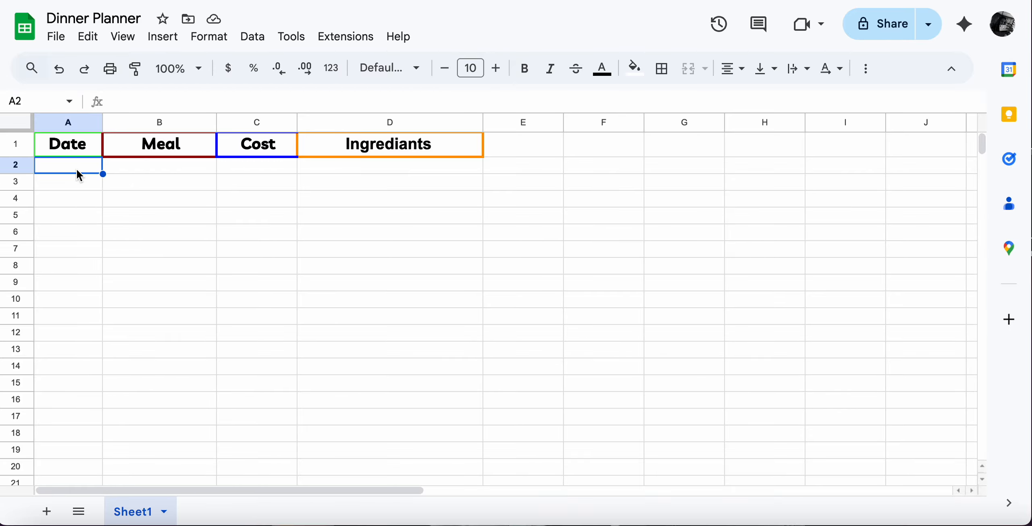
pyautogui.doubleClick(75, 166)
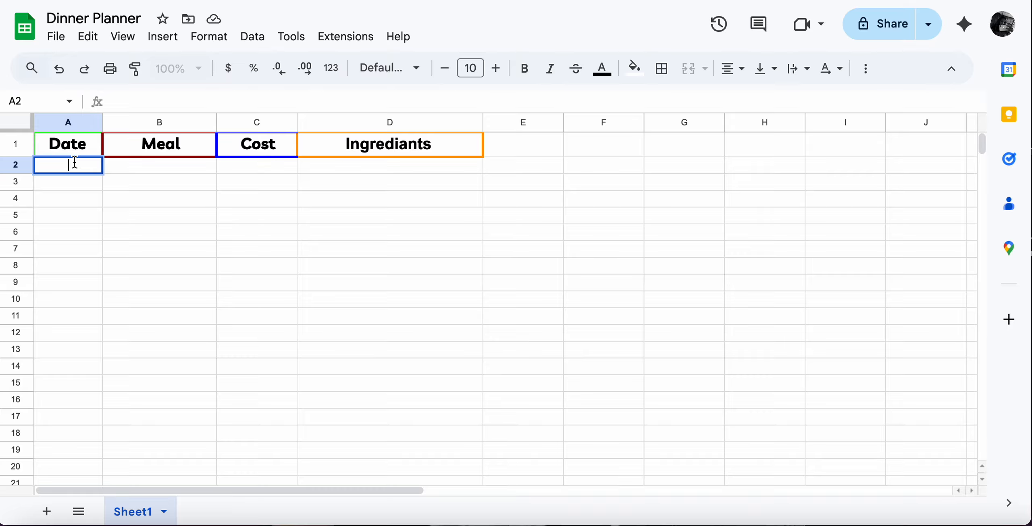
pyautogui.write('10')
pyautogui.press('BackSpace')
pyautogui.press('BackSpace')
# - Set the font of column A to Livvic and enter the date 10/7 in cell A2
pyautogui.click(65, 122)
pyautogui.click(407, 69)
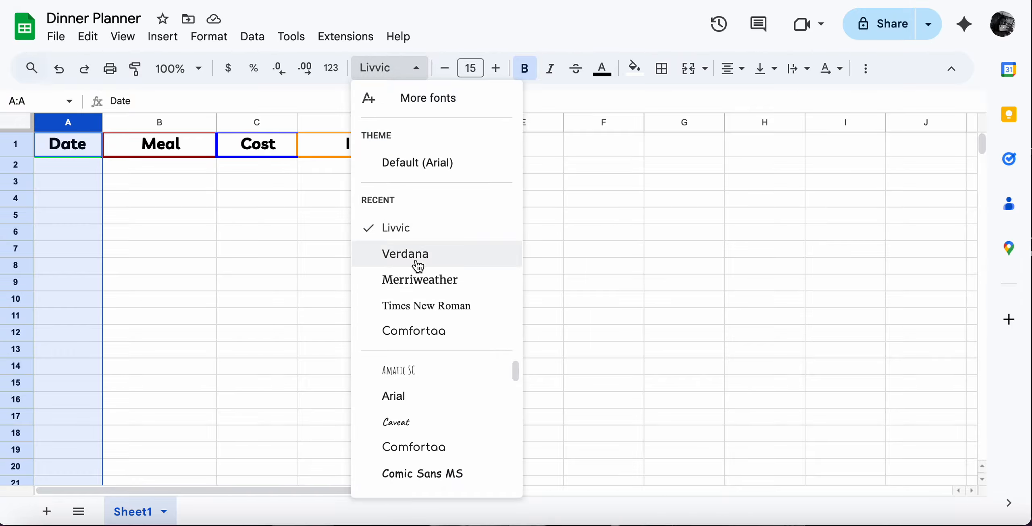
pyautogui.click(413, 227)
pyautogui.doubleClick(77, 165)
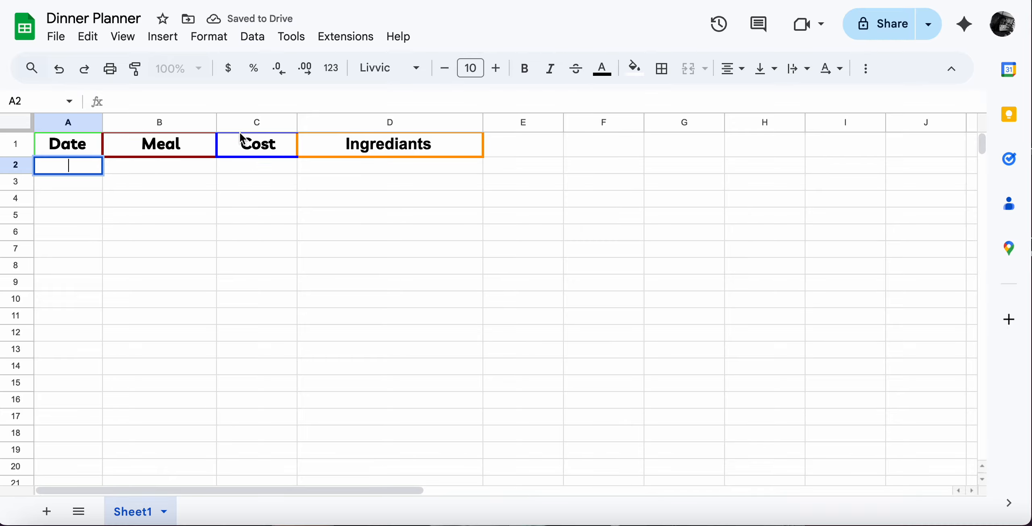
pyautogui.write('10/7')
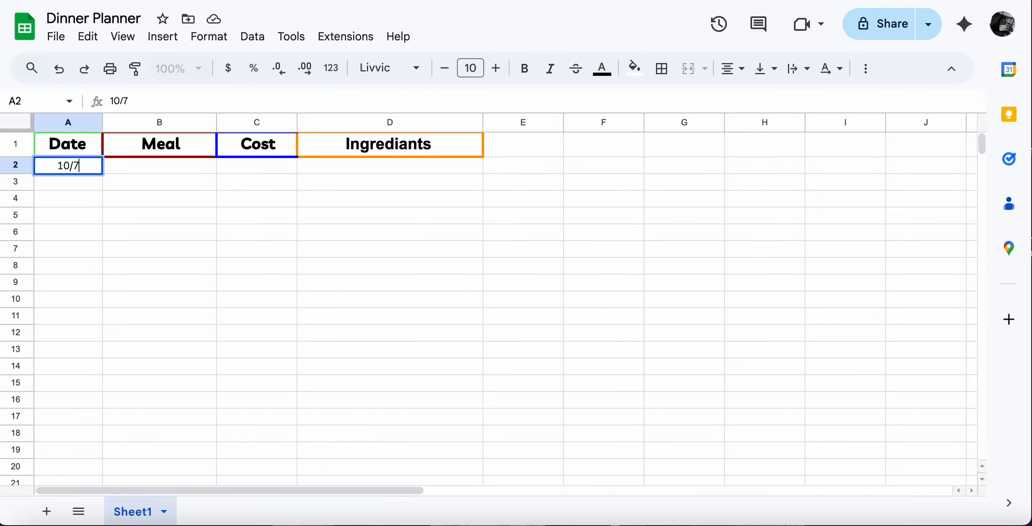
pyautogui.press('Return')
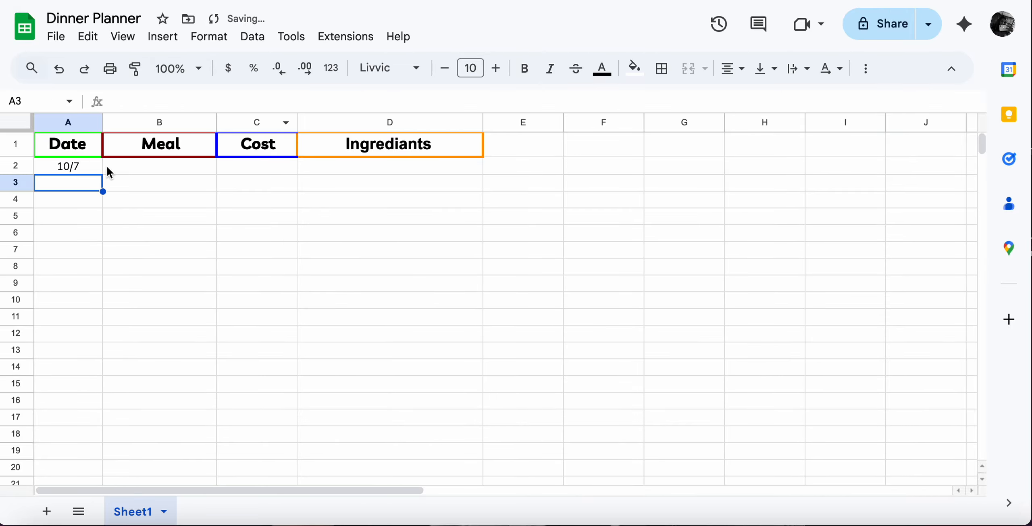
# - Fill the date series down column A from 10/7 in A2 through 10/31 in A26
pyautogui.click(78, 168)
pyautogui.moveTo(103, 174)
pyautogui.mouseDown()
pyautogui.moveTo(102, 184)
pyautogui.moveTo(103, 175)
pyautogui.mouseUp()
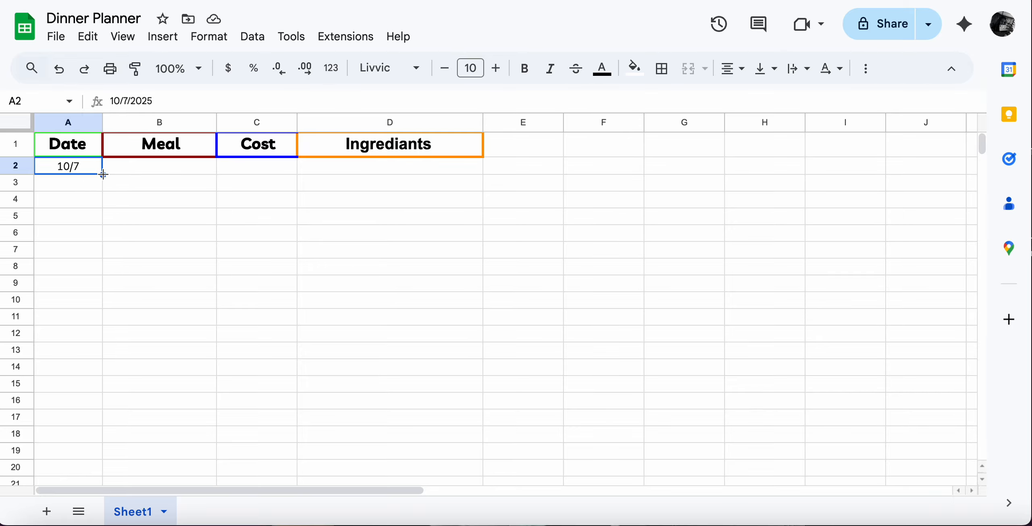
pyautogui.moveTo(104, 174); pyautogui.dragTo(59, 482)
pyautogui.scroll(-3, 69, 400)
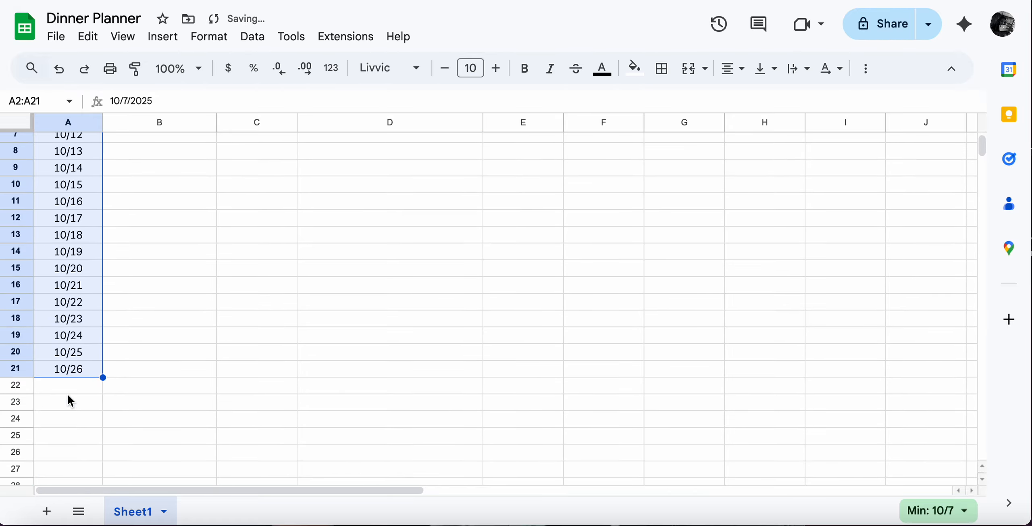
pyautogui.moveTo(102, 376); pyautogui.dragTo(100, 448)
pyautogui.scroll(-3, 93, 388)
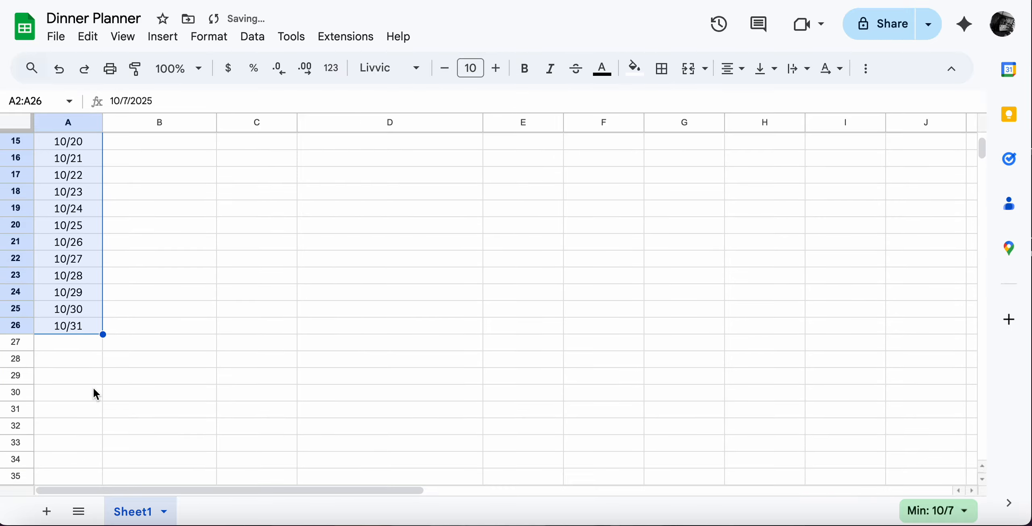
pyautogui.scroll(5, 79, 337)
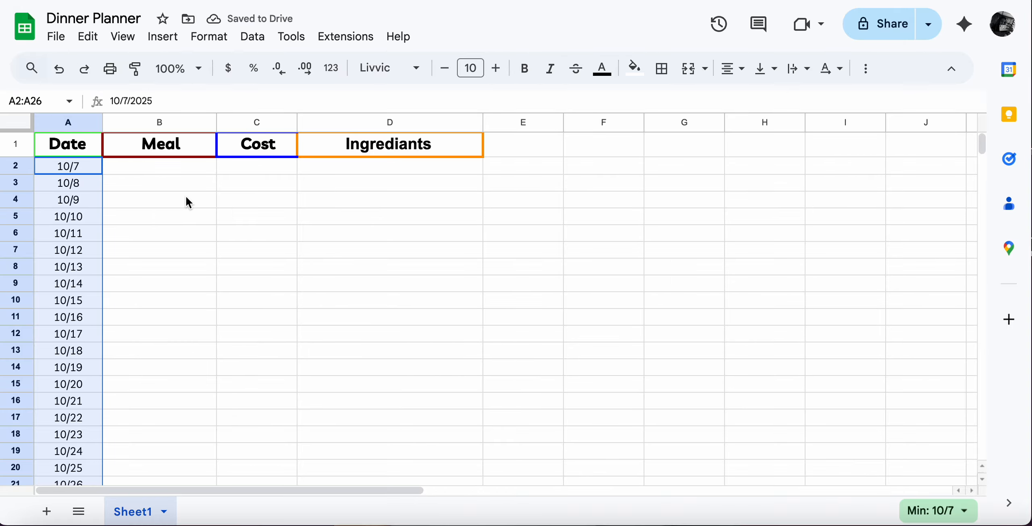
pyautogui.click(185, 199)
pyautogui.click(99, 169)
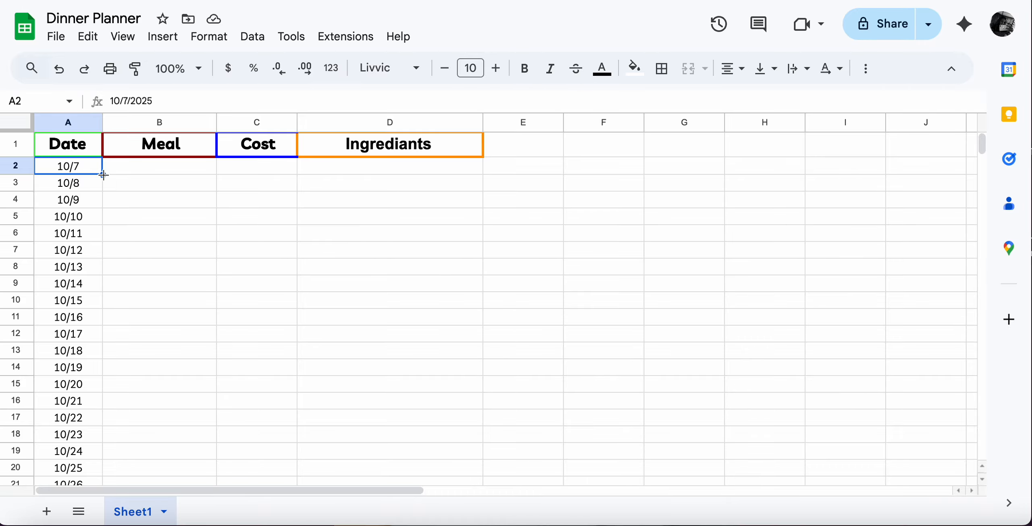
pyautogui.scroll(-6, 33, 255)
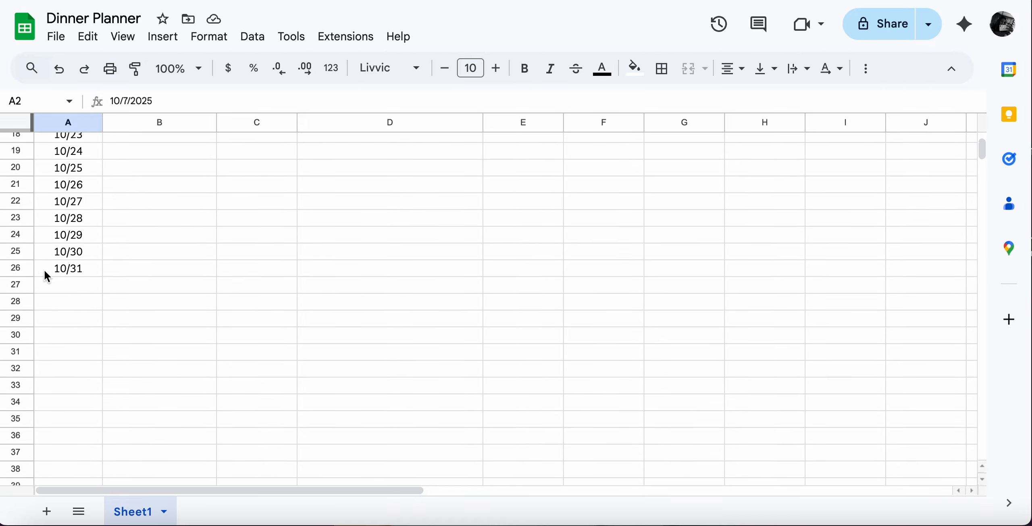
pyautogui.click(78, 287)
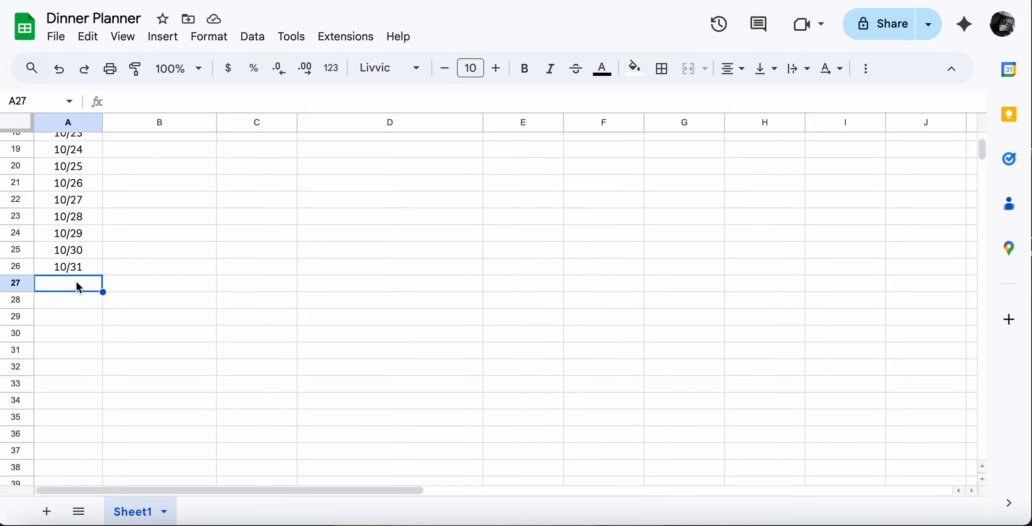
pyautogui.doubleClick(65, 282)
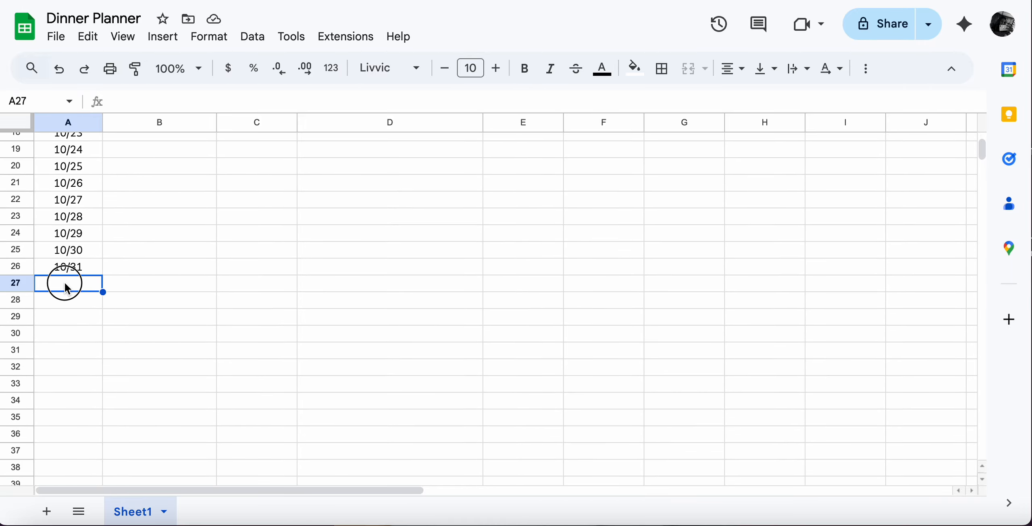
# - Enter the label "Snacks" in cell B27, in the row below the last date
pyautogui.doubleClick(129, 280)
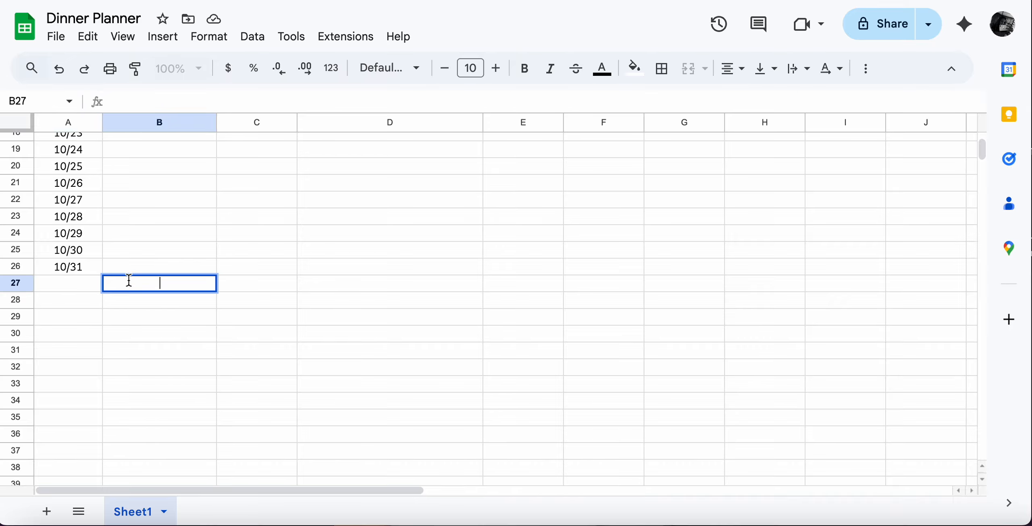
pyautogui.scroll(-1, 179, 355)
pyautogui.scroll(2, 178, 355)
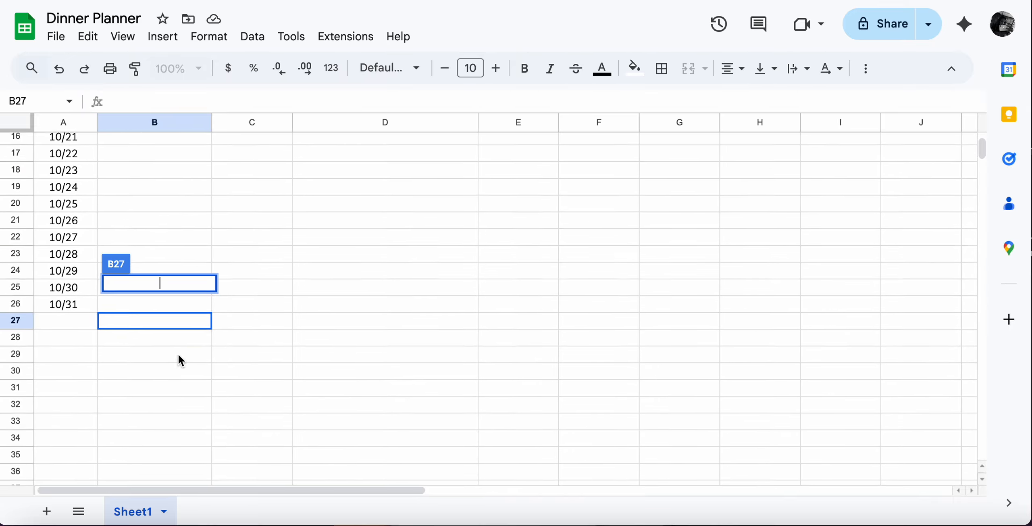
pyautogui.scroll(-1, 179, 355)
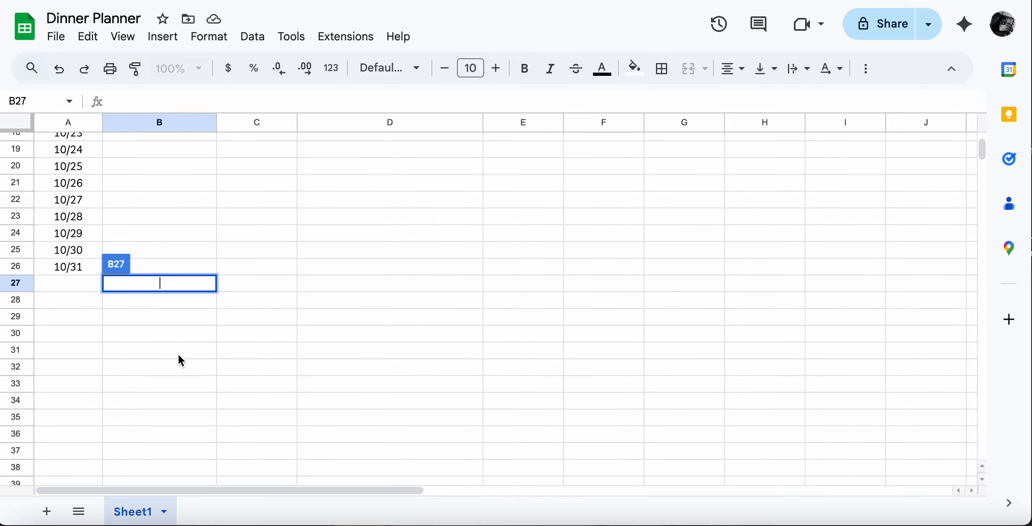
pyautogui.click(162, 286)
pyautogui.write('Snacks')
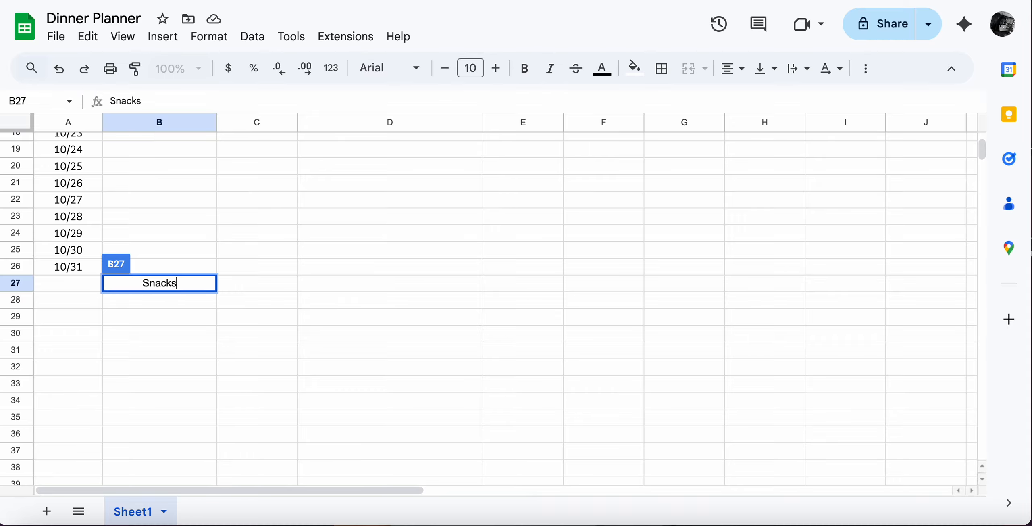
# - Finish editing the Snacks label in cell B27 and set its font to Livvic
pyautogui.click(393, 68)
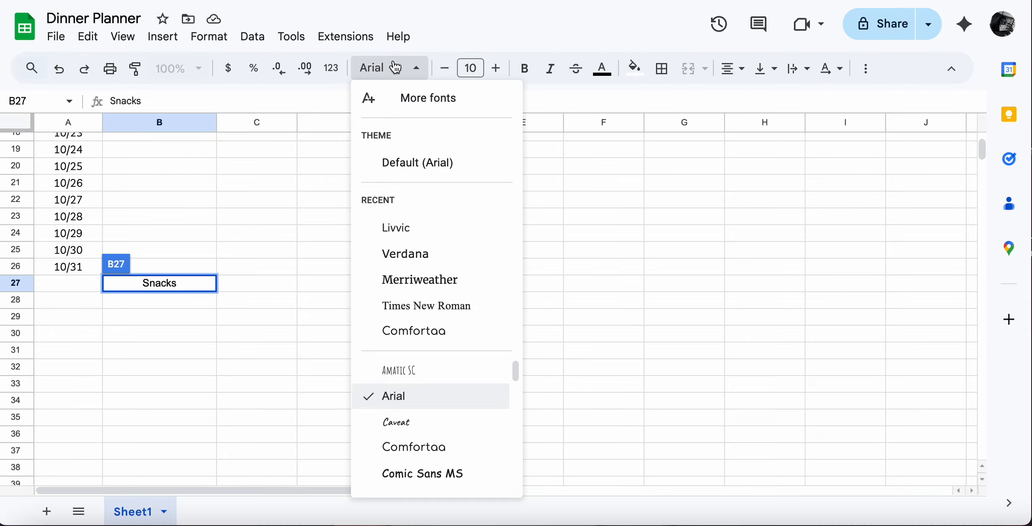
pyautogui.click(410, 230)
pyautogui.click(154, 315)
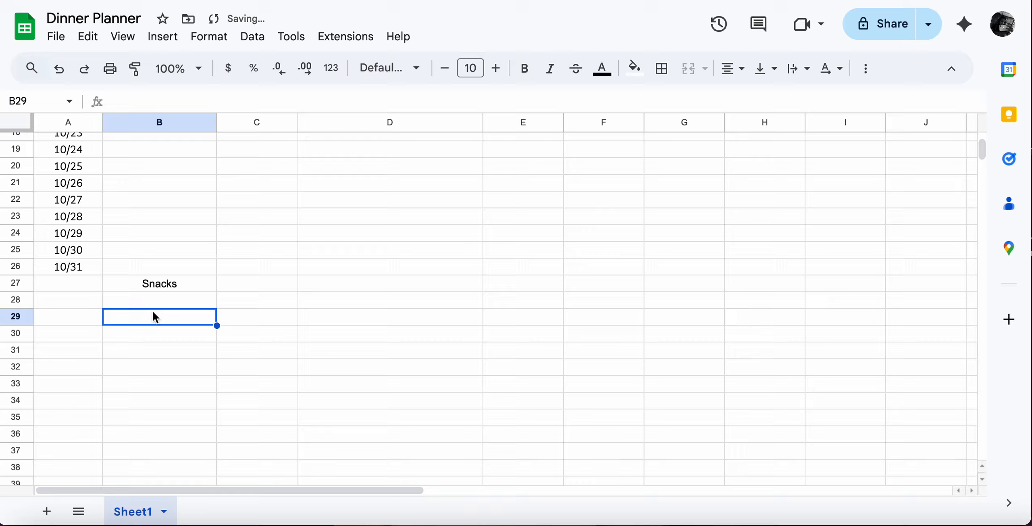
pyautogui.click(156, 287)
pyautogui.click(404, 69)
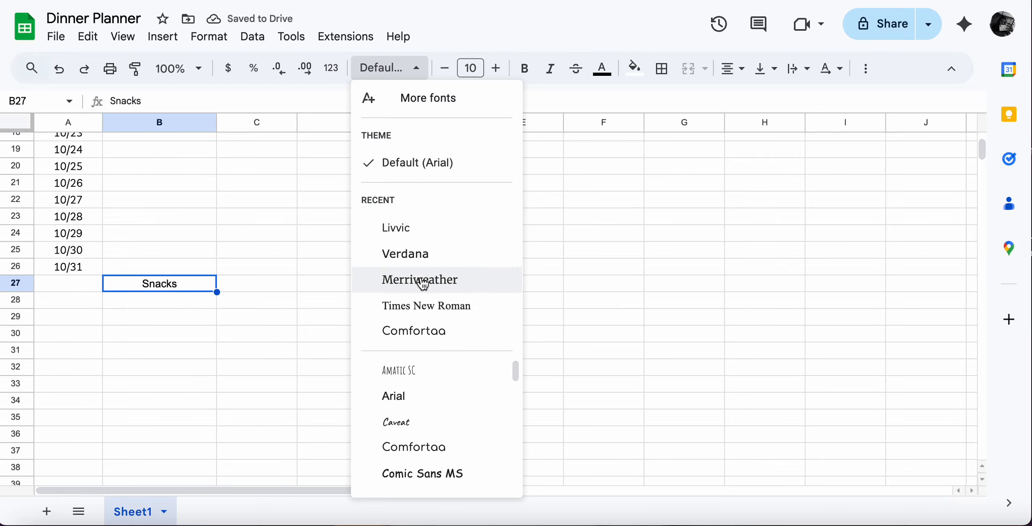
pyautogui.click(421, 230)
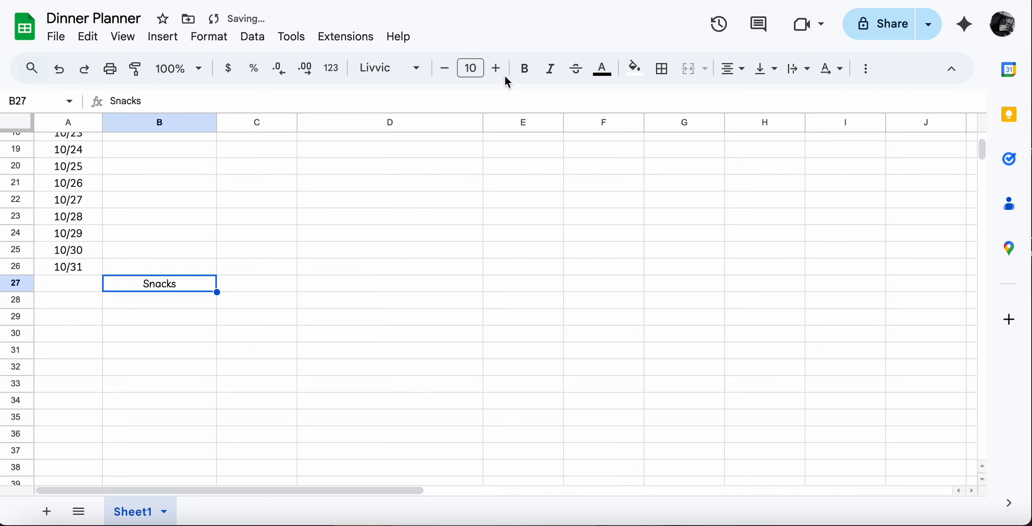
# - Set the Snacks label in cell B27 to font size 12 and make it bold
pyautogui.click(496, 69)
pyautogui.click(496, 69)
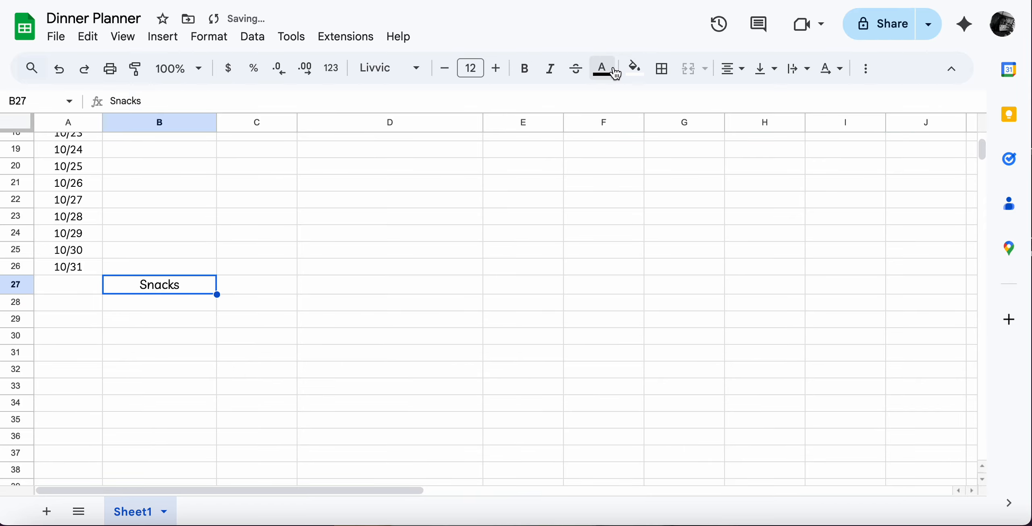
pyautogui.click(524, 68)
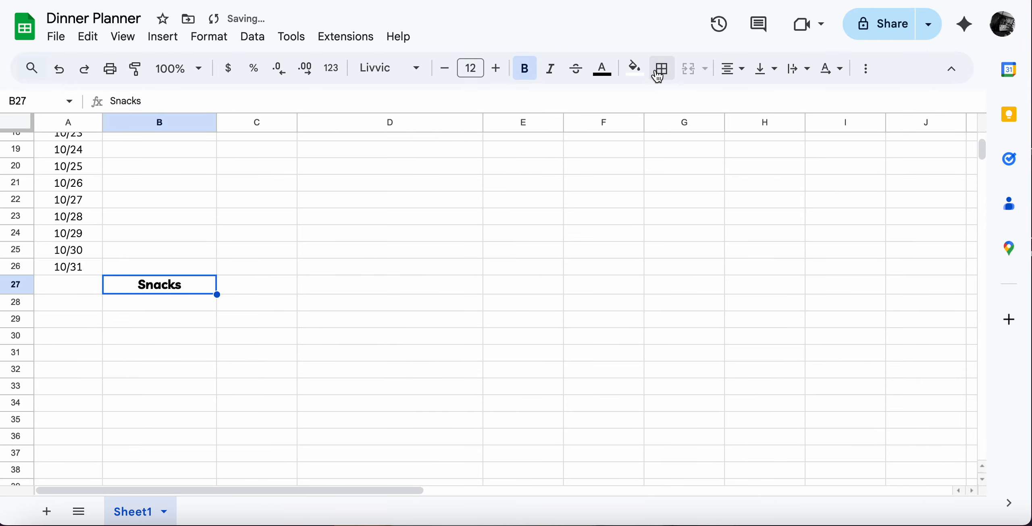
# - Fill the Snacks label cell B27 with a golden yellow background color
pyautogui.click(634, 68)
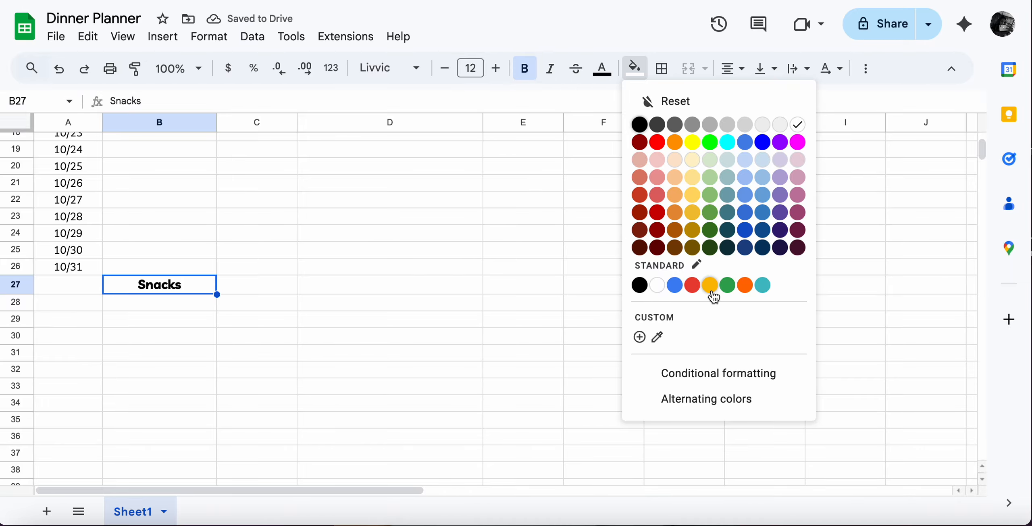
pyautogui.click(693, 194)
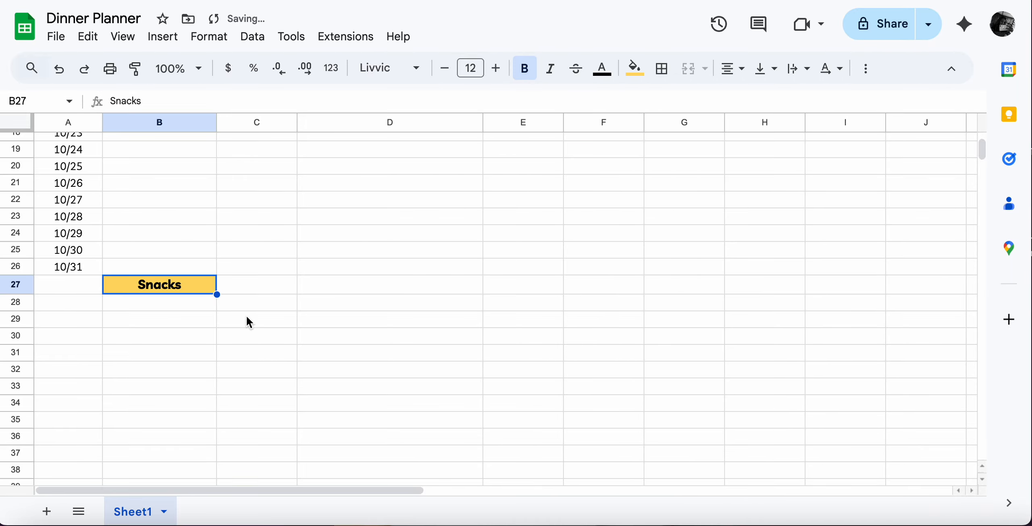
pyautogui.click(170, 300)
pyautogui.click(171, 285)
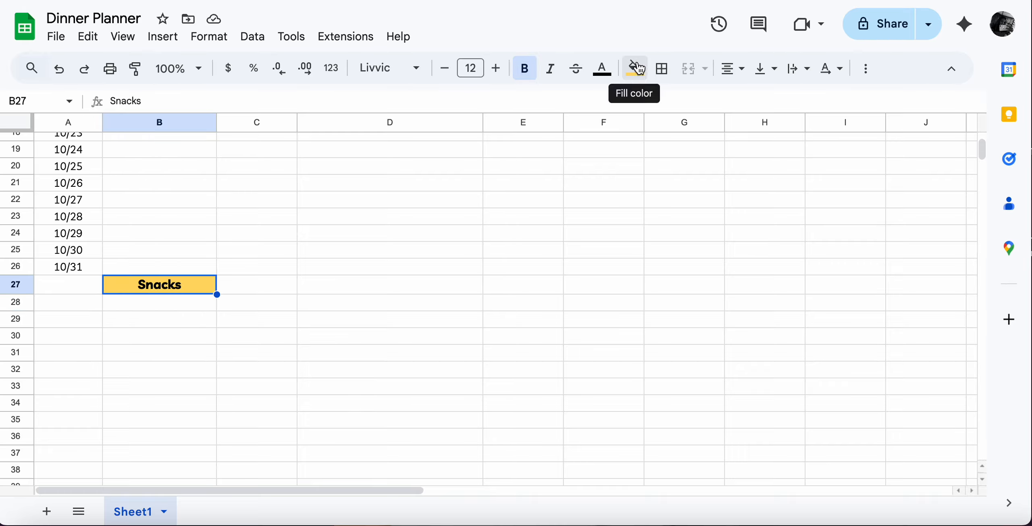
pyautogui.click(162, 305)
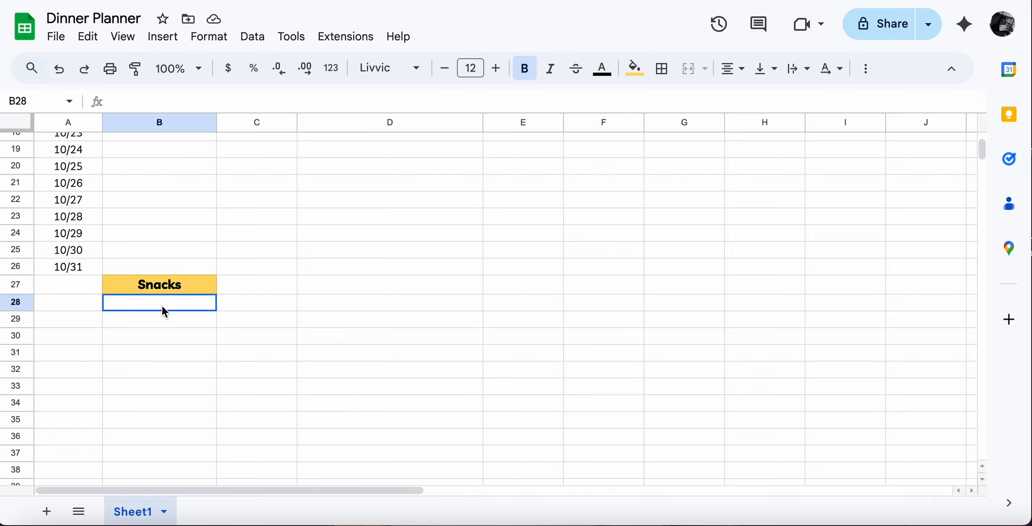
# - Extend the label in cell B27 to read "Snacks & Drinks"
pyautogui.doubleClick(192, 283)
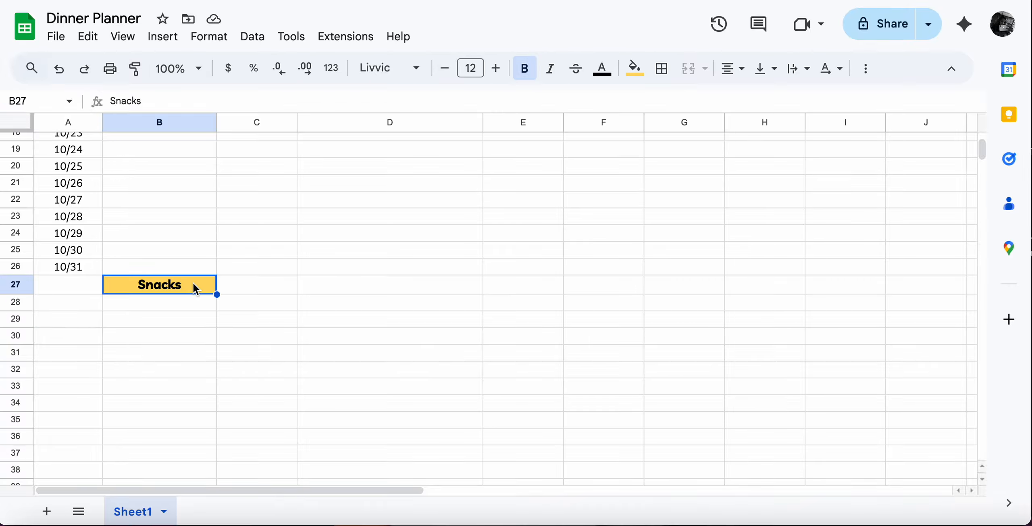
pyautogui.write('&')
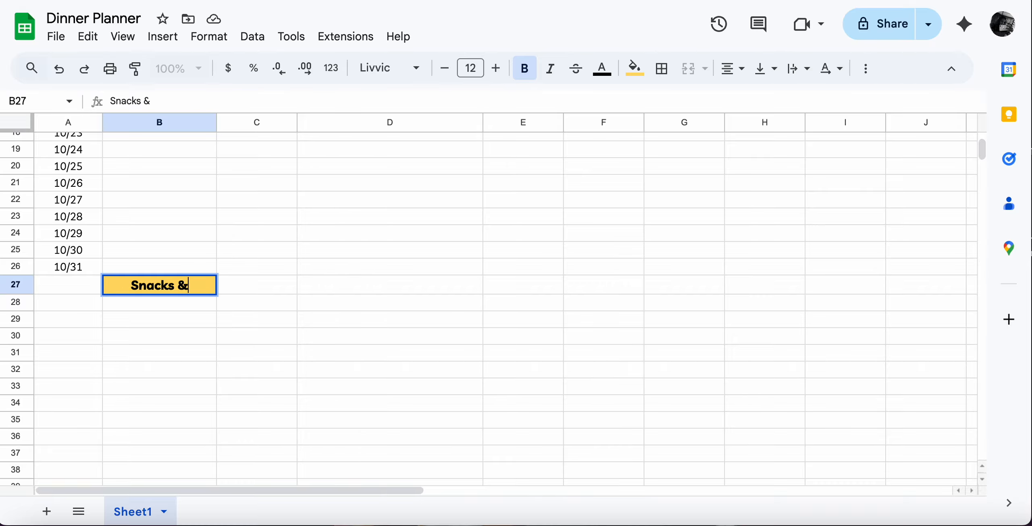
pyautogui.write(' Drinks')
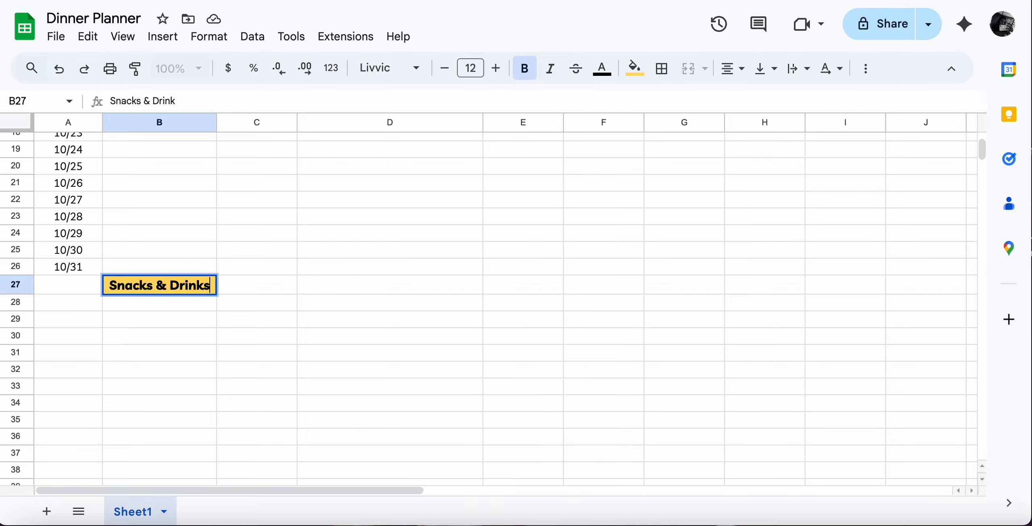
pyautogui.click(188, 339)
# - Try to set the empty cell B28 below Snacks & Drinks to the Livvic font at size 15
pyautogui.scroll(4, 187, 339)
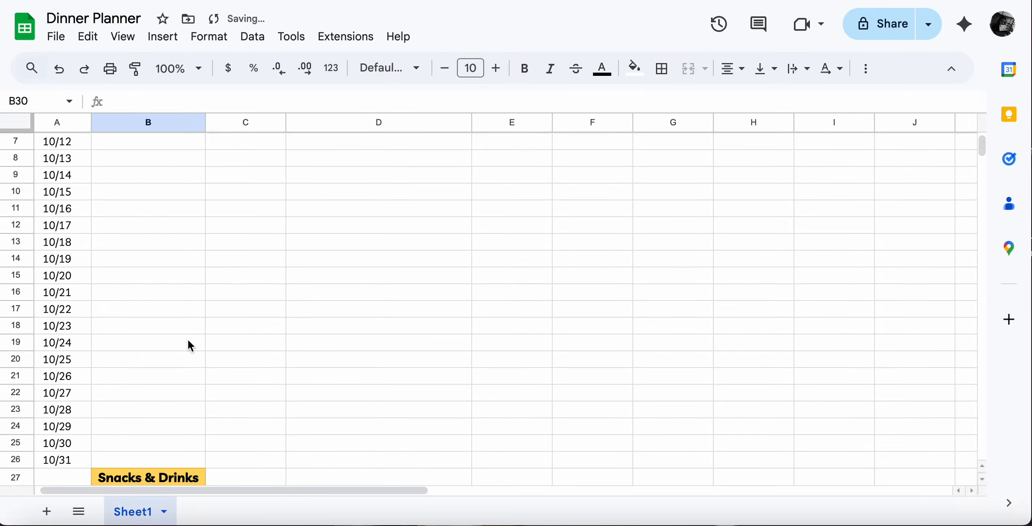
pyautogui.scroll(-5, 187, 338)
pyautogui.scroll(3, 188, 340)
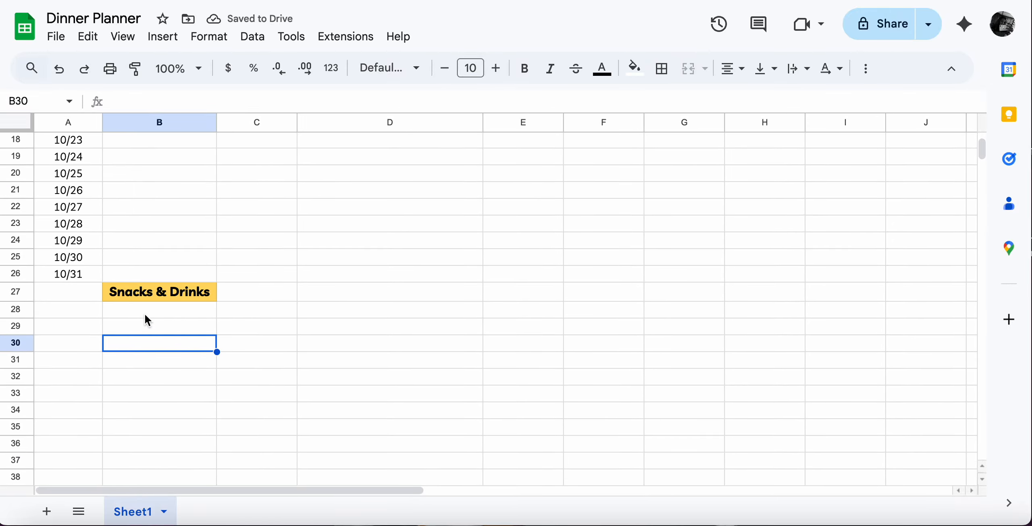
pyautogui.click(146, 310)
pyautogui.doubleClick(151, 310)
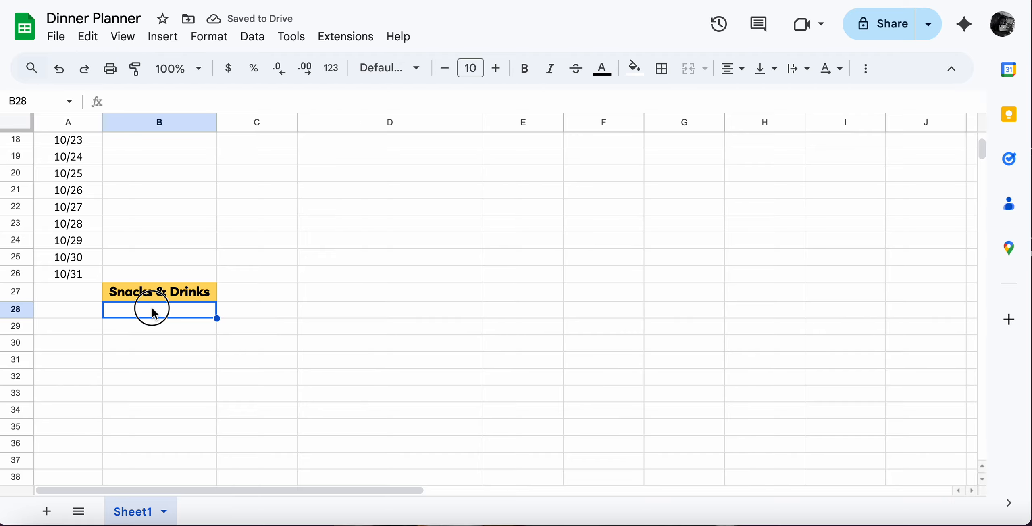
pyautogui.click(389, 69)
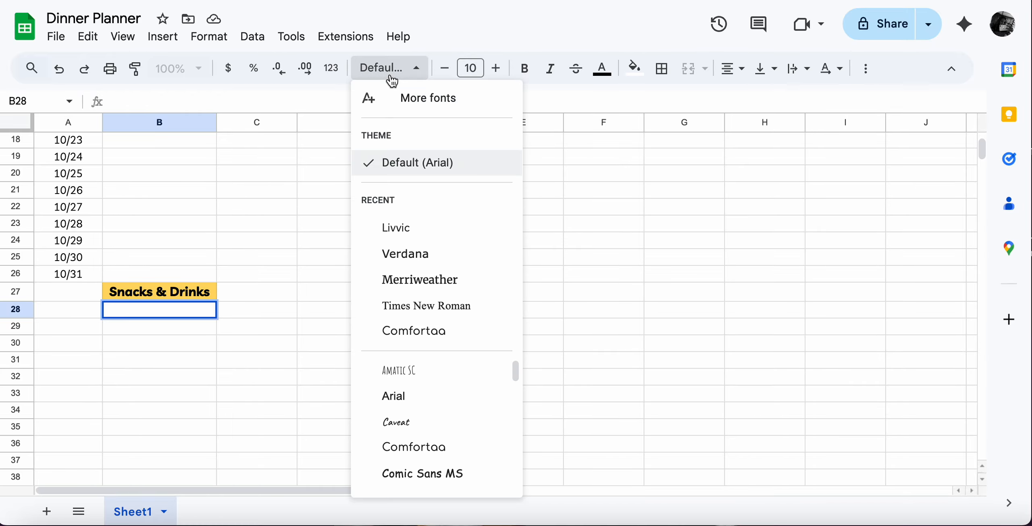
pyautogui.click(434, 230)
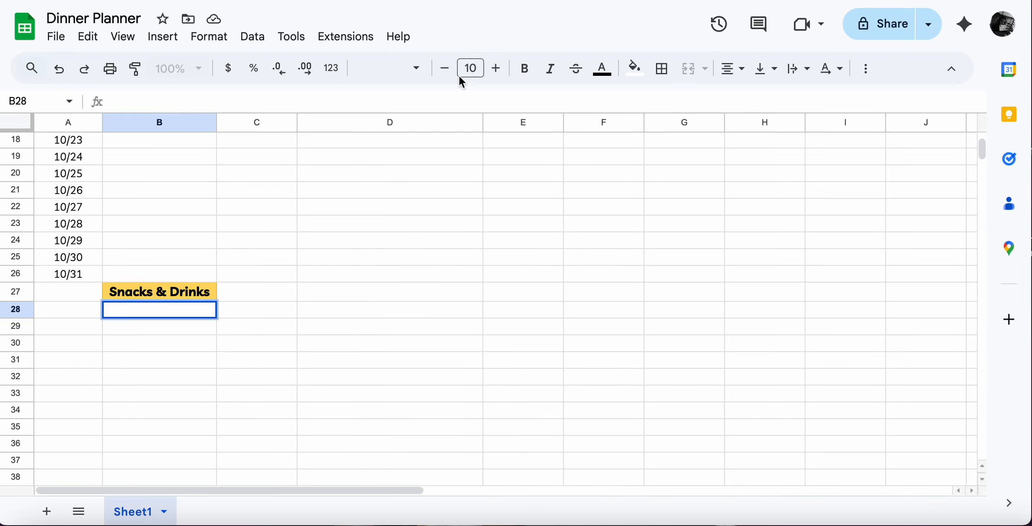
pyautogui.click(496, 69)
pyautogui.click(496, 70)
pyautogui.click(496, 69)
pyautogui.click(496, 69)
pyautogui.click(496, 70)
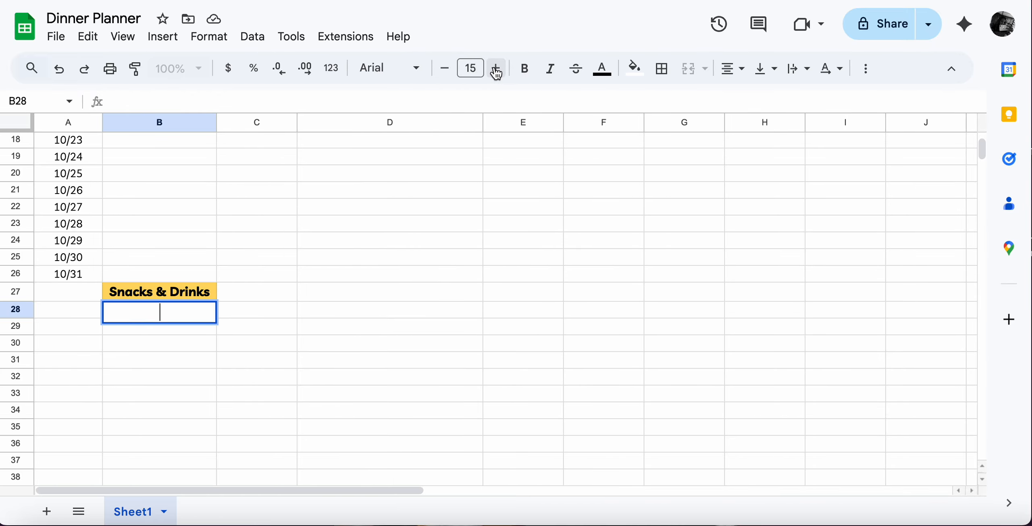
pyautogui.click(415, 68)
pyautogui.click(432, 233)
# - Enter the label "Household Items" in cell B28 and widen column B to fit it
pyautogui.write('Hous')
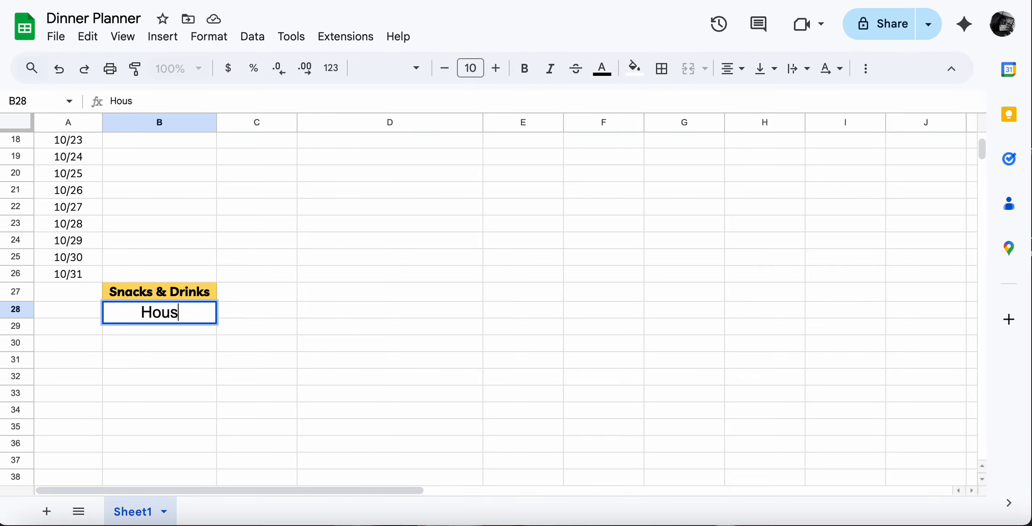
pyautogui.write('ehol')
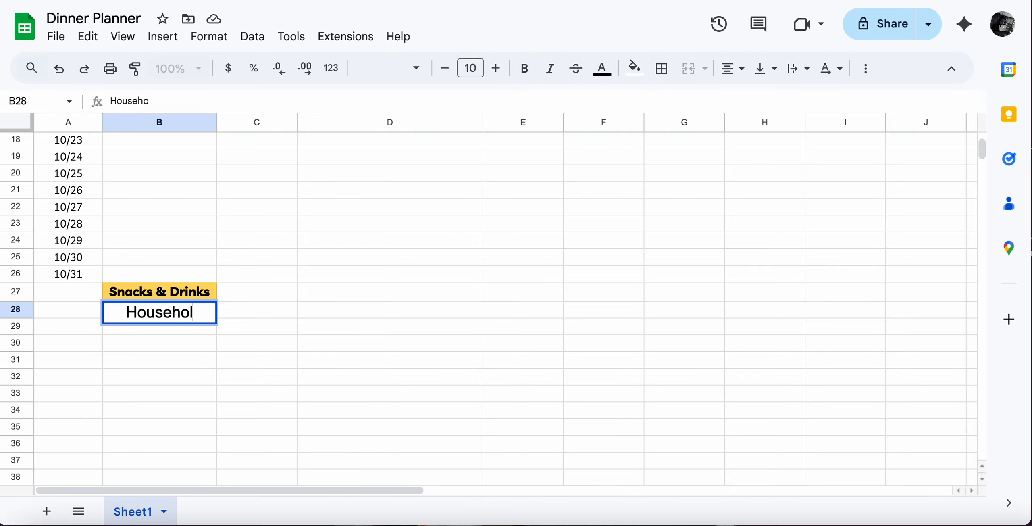
pyautogui.write('d Items')
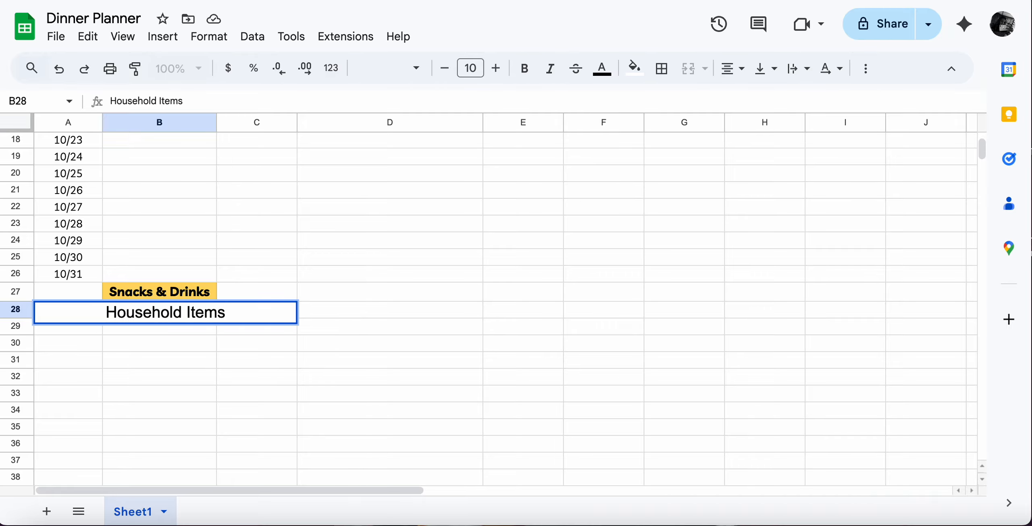
pyautogui.moveTo(182, 377); pyautogui.dragTo(164, 373)
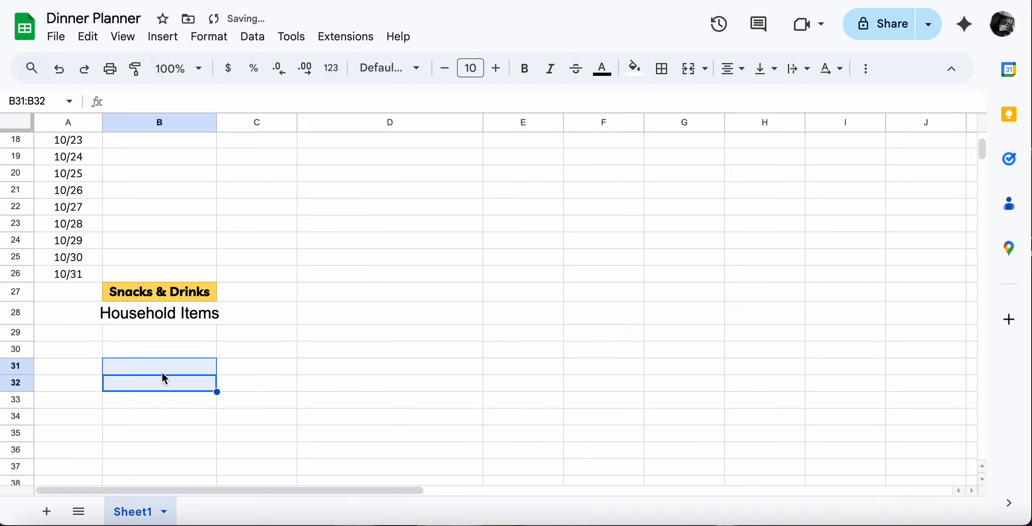
pyautogui.moveTo(216, 122); pyautogui.dragTo(229, 123)
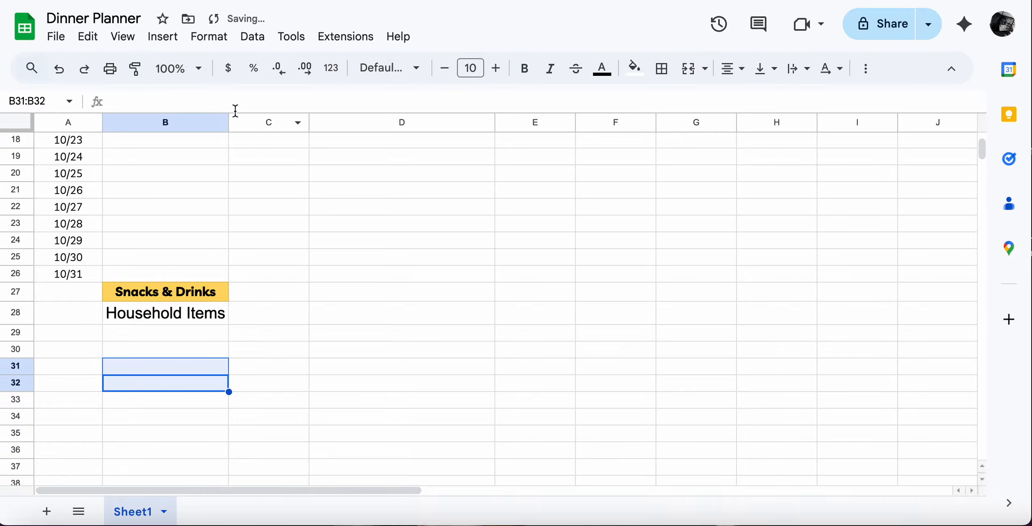
# - Reduce the Household Items label in cell B28 to font size 10 and narrow column B slightly
pyautogui.click(165, 314)
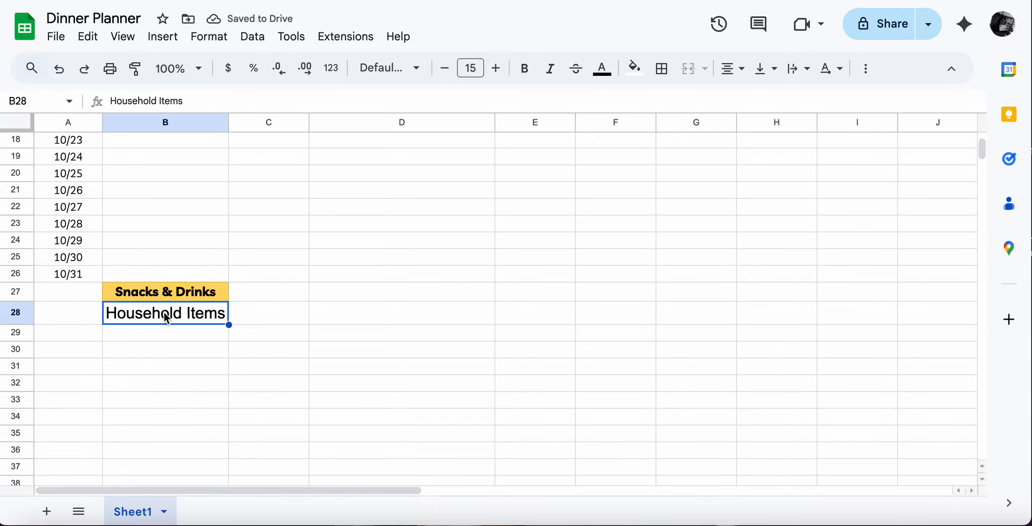
pyautogui.click(446, 69)
pyautogui.click(446, 69)
pyautogui.click(445, 70)
pyautogui.click(445, 70)
pyautogui.click(445, 70)
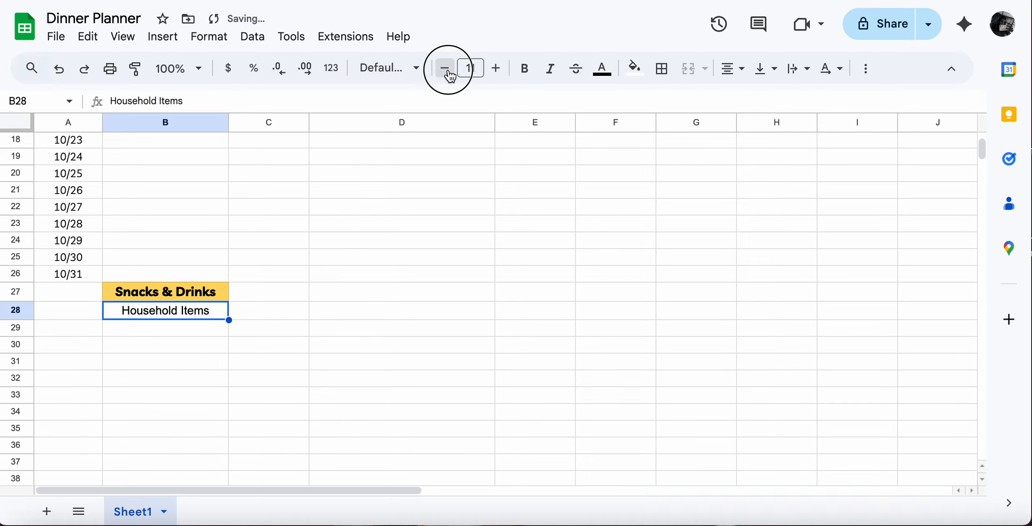
pyautogui.moveTo(229, 119); pyautogui.dragTo(222, 118)
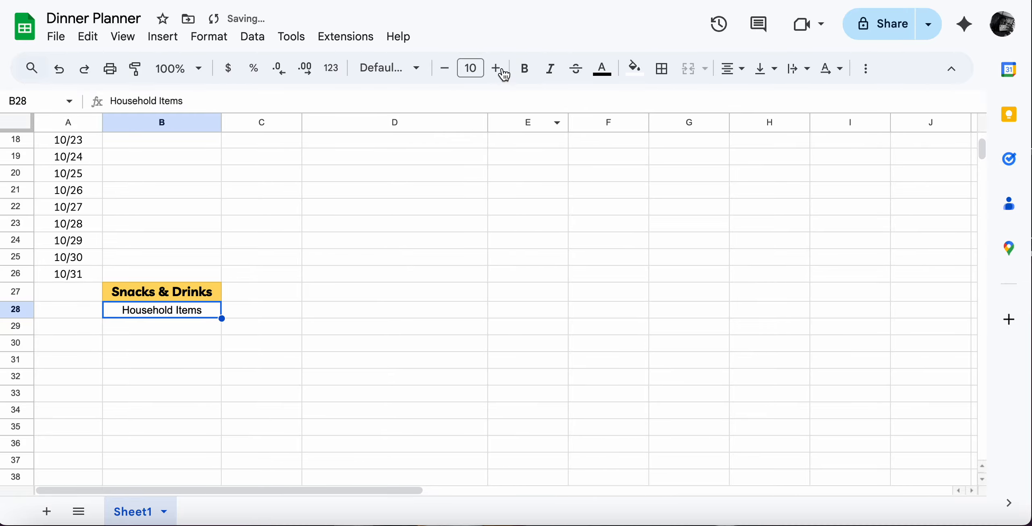
# - Format the Household Items label in cell B28 as bold Livvic at font size 12
pyautogui.click(393, 69)
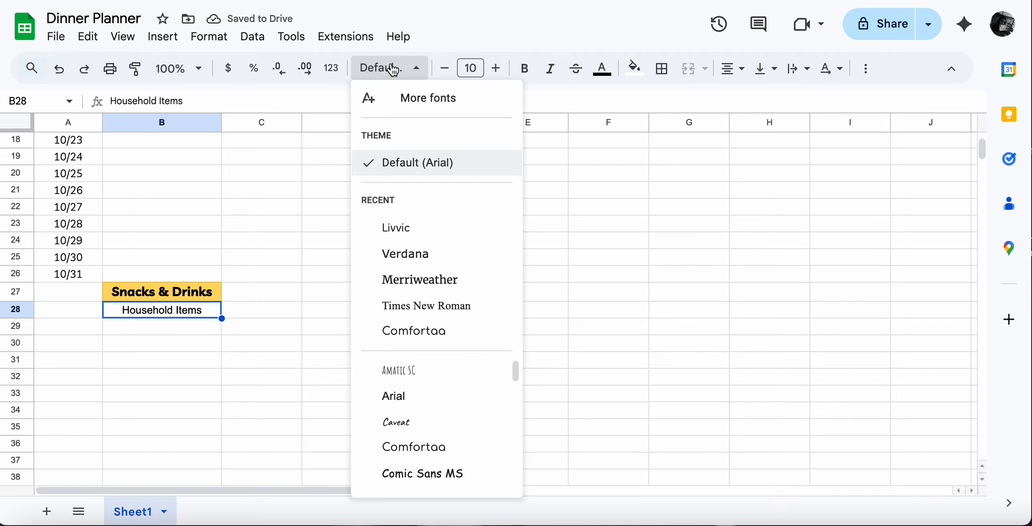
pyautogui.click(410, 229)
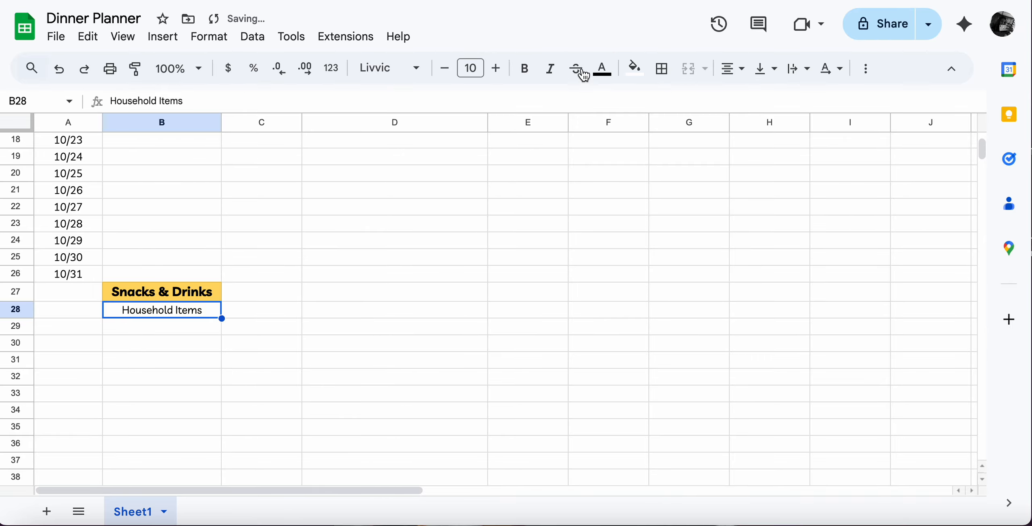
pyautogui.click(524, 68)
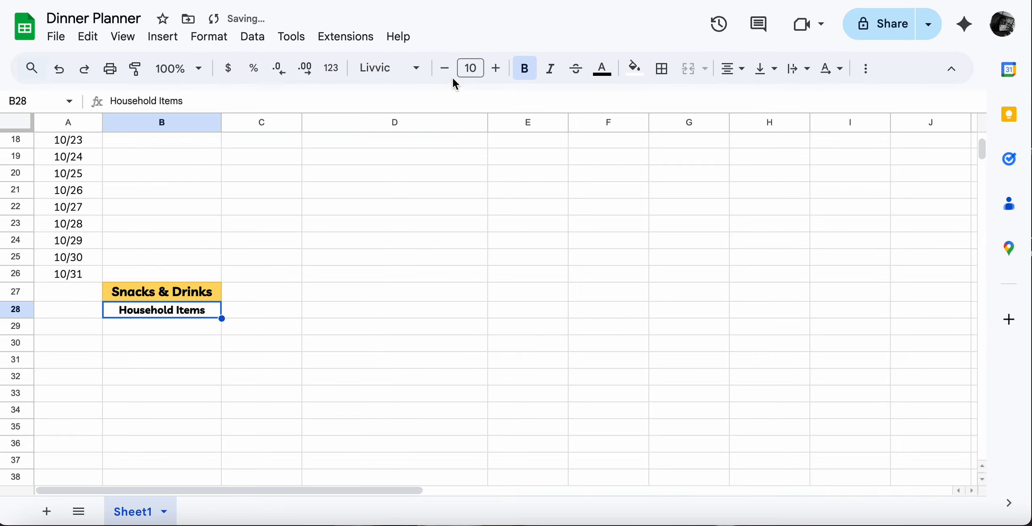
pyautogui.click(497, 68)
pyautogui.click(497, 69)
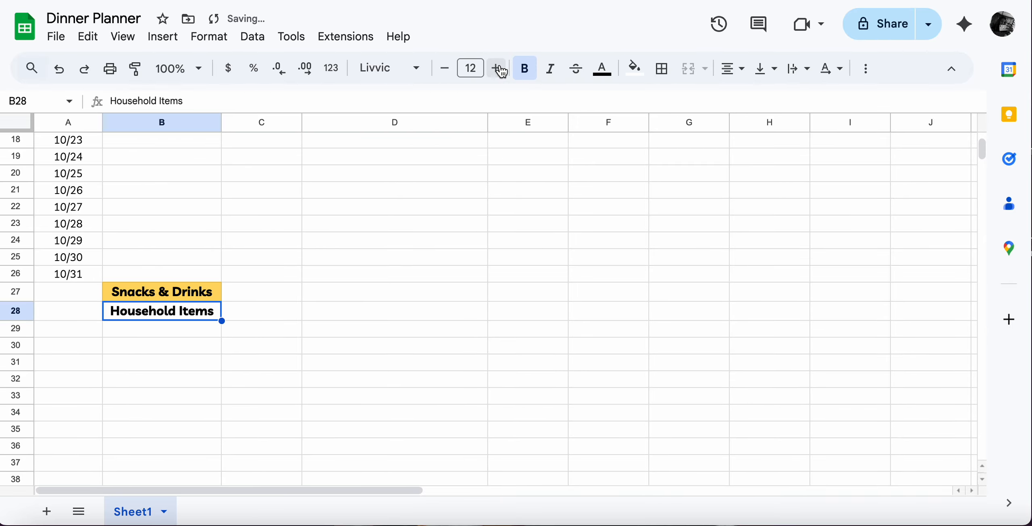
# - Try a red fill on the Household Items cell B28, and change the fill to cyan
pyautogui.click(634, 68)
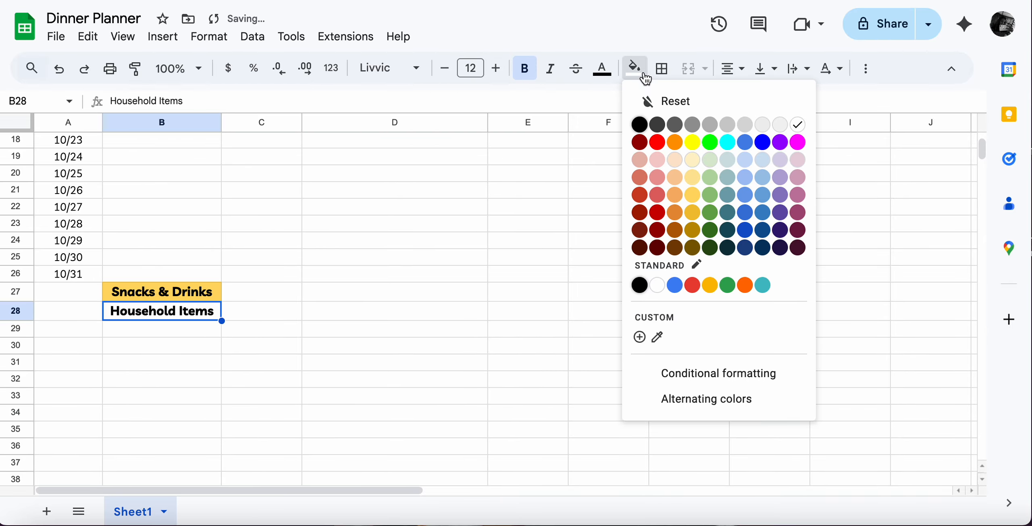
pyautogui.click(657, 142)
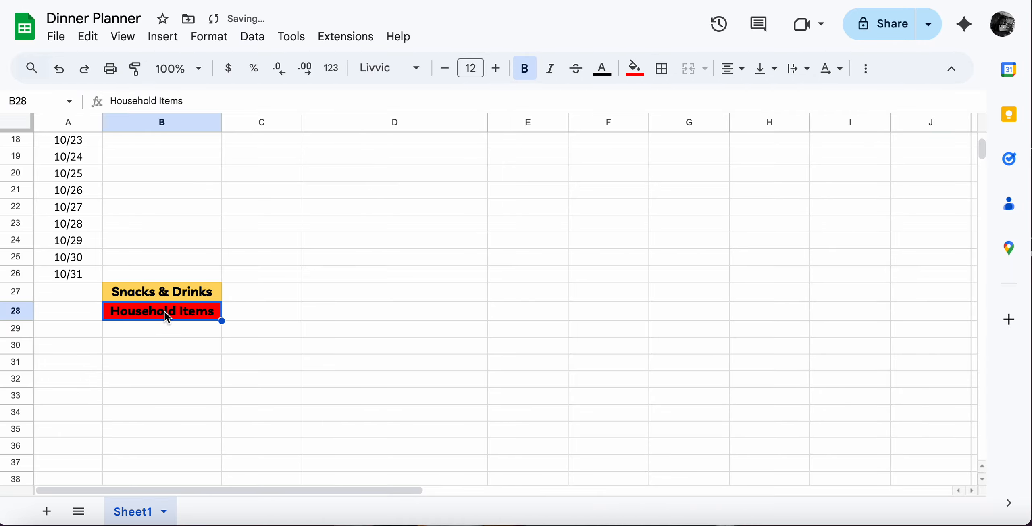
pyautogui.click(640, 69)
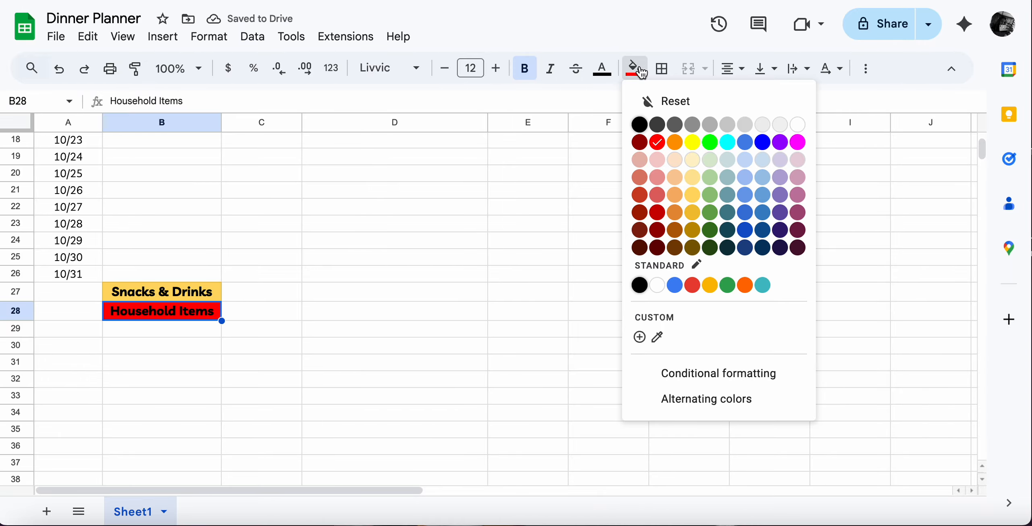
pyautogui.click(728, 143)
# - Set the font size of the empty cell B29 to 13 and try to apply the Livvic font
pyautogui.click(134, 327)
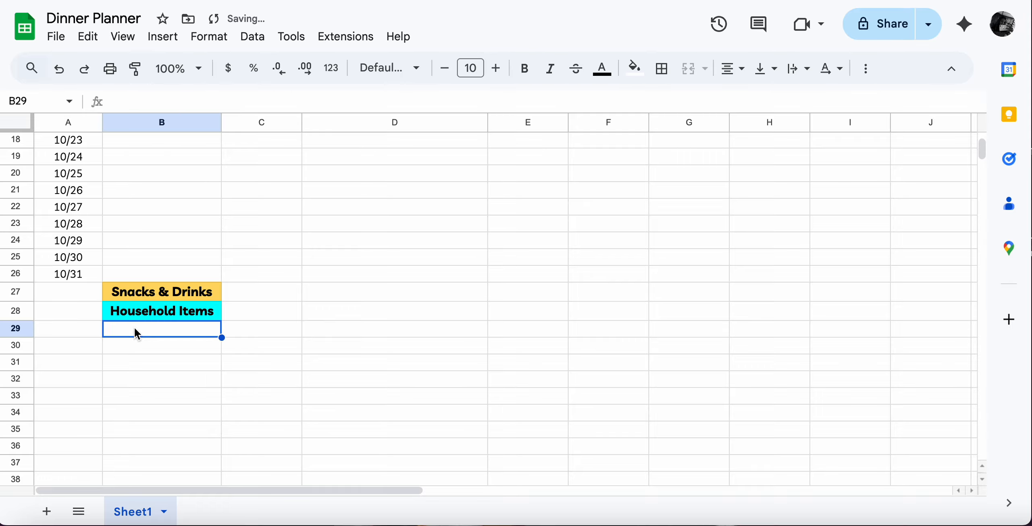
pyautogui.doubleClick(134, 327)
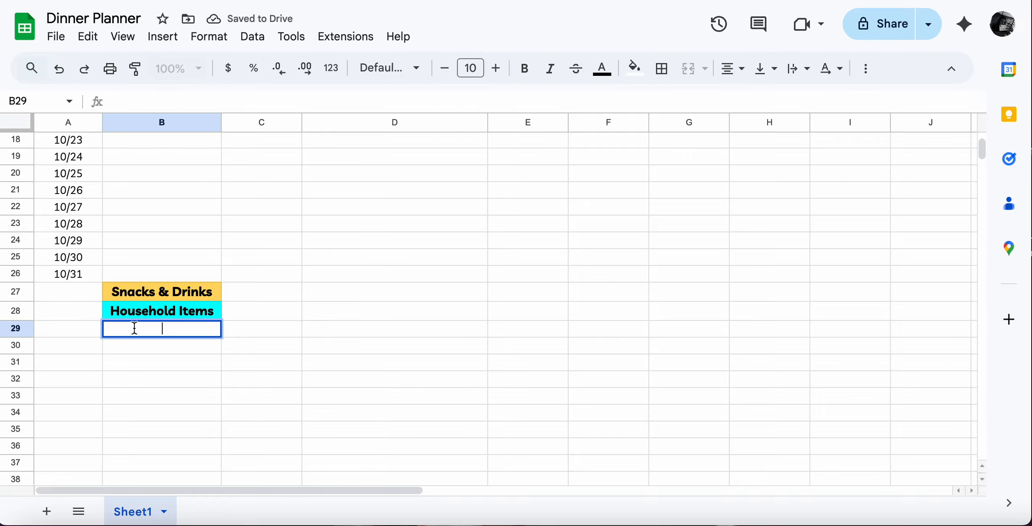
pyautogui.click(423, 70)
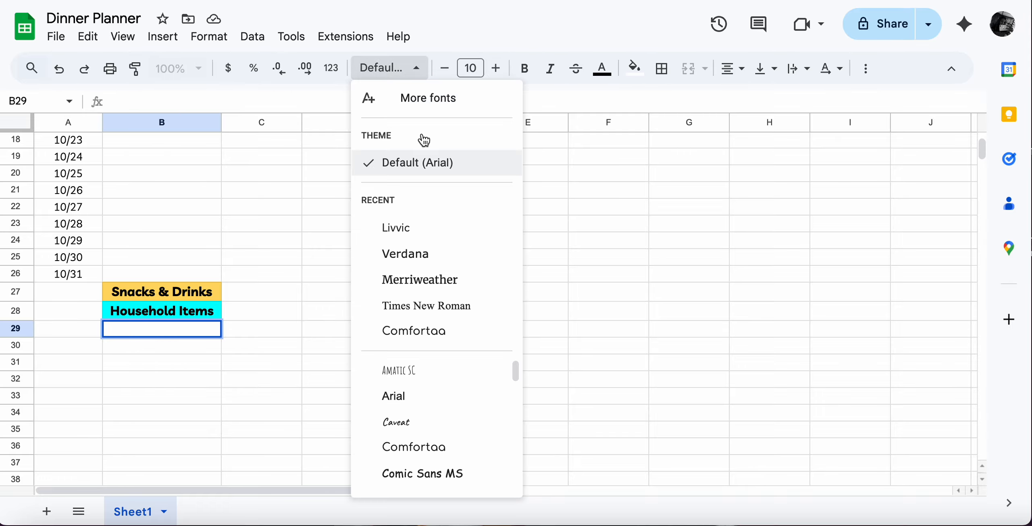
pyautogui.click(426, 231)
pyautogui.click(494, 71)
pyautogui.click(494, 71)
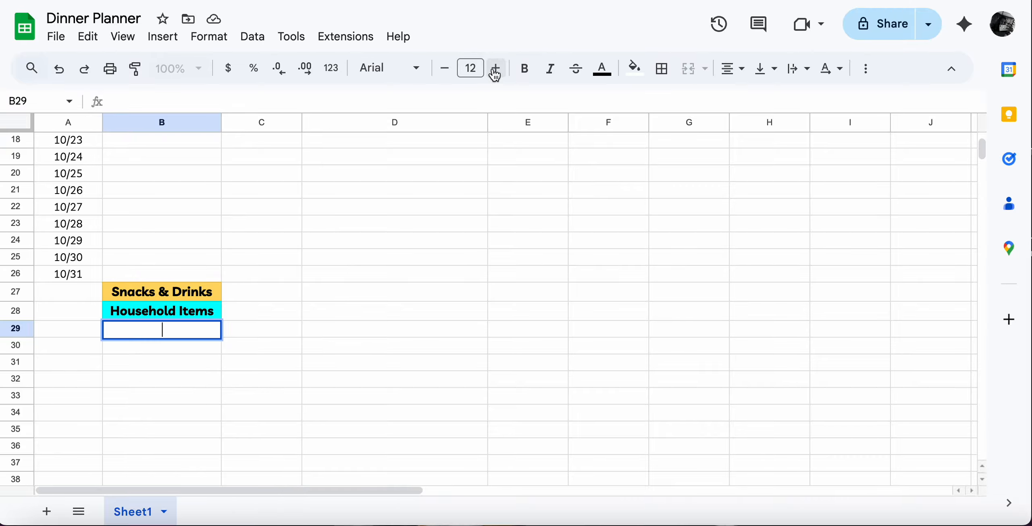
pyautogui.click(495, 71)
pyautogui.click(403, 69)
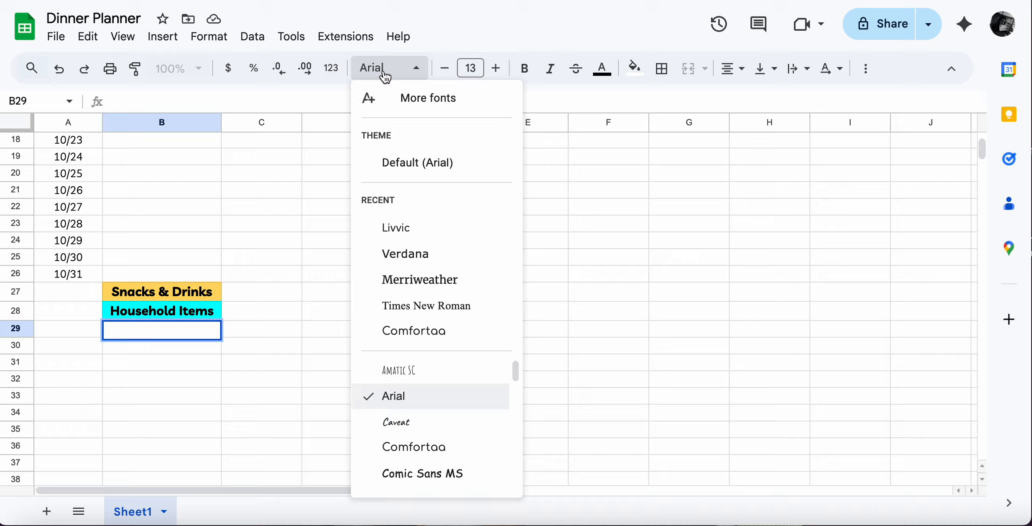
pyautogui.click(421, 229)
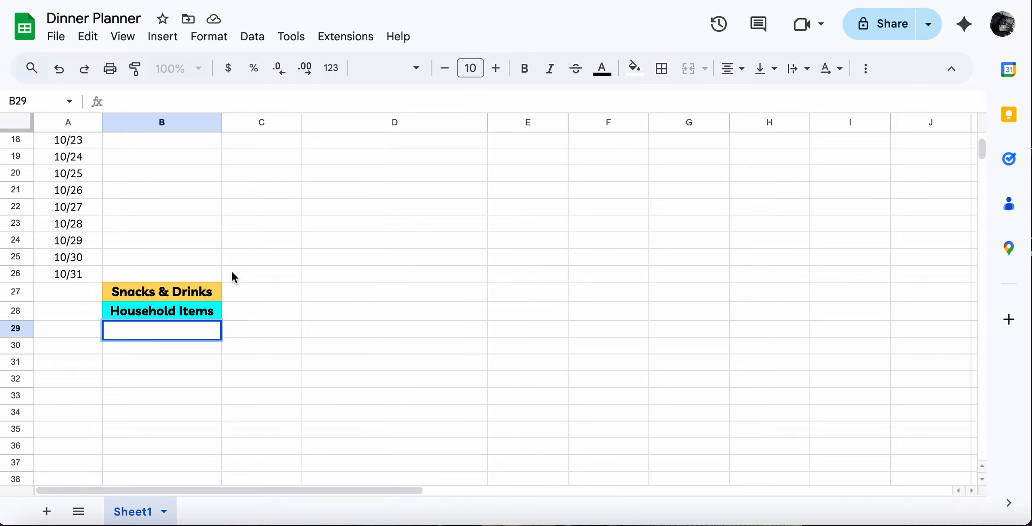
# - Enter the label "Total" in cell B29, below Household Items
pyautogui.write('Total')
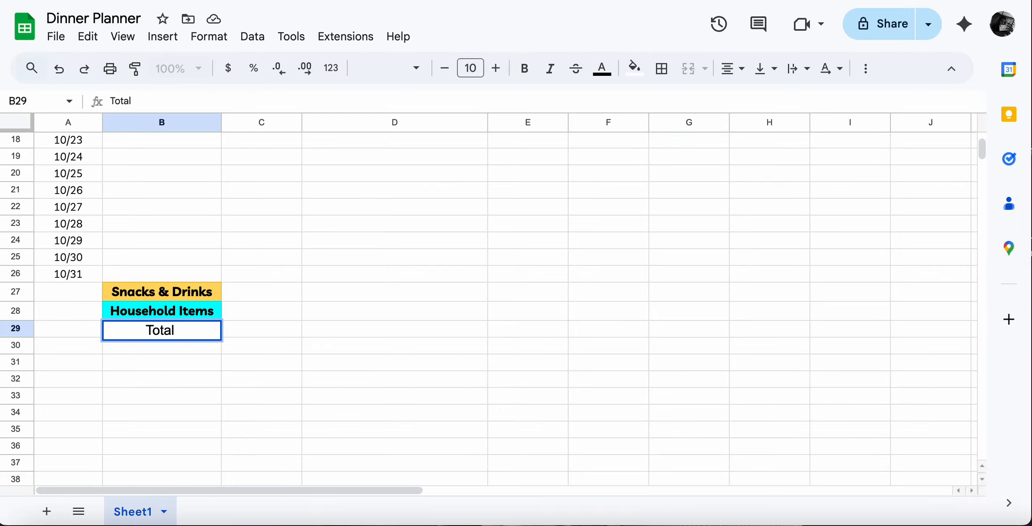
pyautogui.click(197, 338)
pyautogui.click(189, 368)
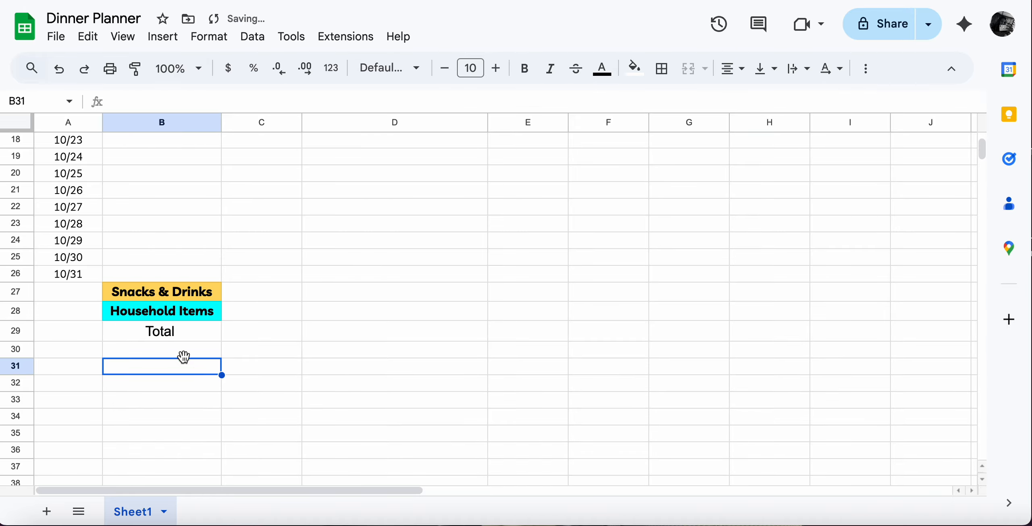
# - Format the Total label in cell B29 as bold Livvic with a red fill
pyautogui.click(173, 335)
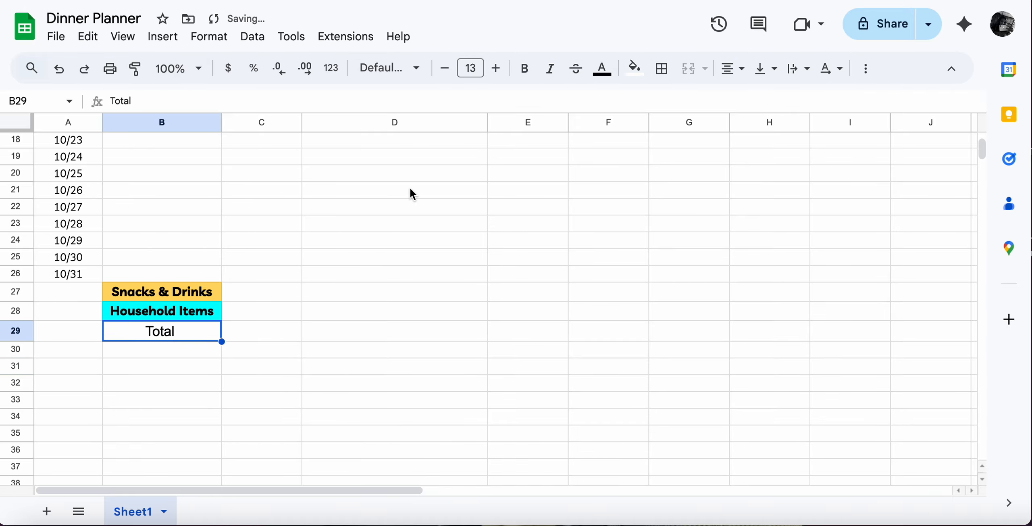
pyautogui.click(410, 68)
pyautogui.click(422, 225)
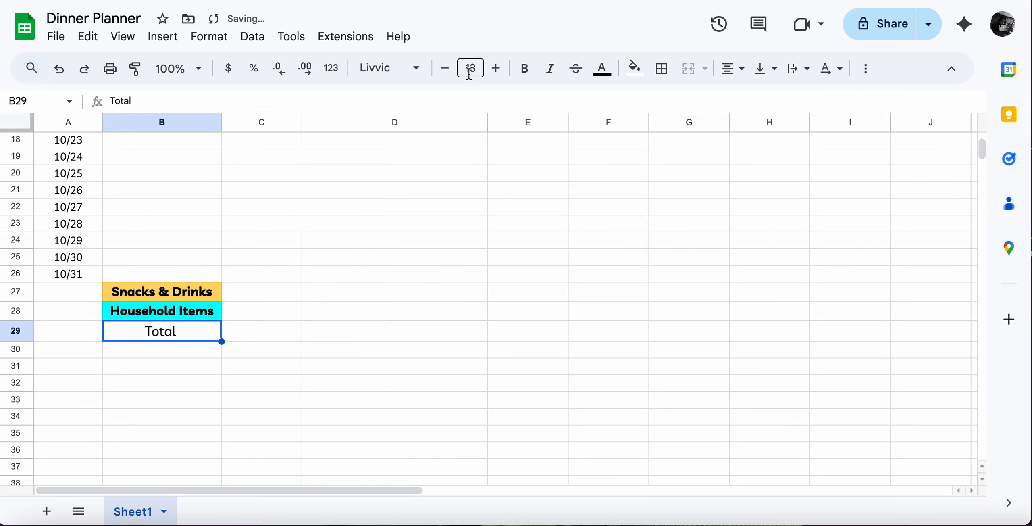
pyautogui.click(625, 68)
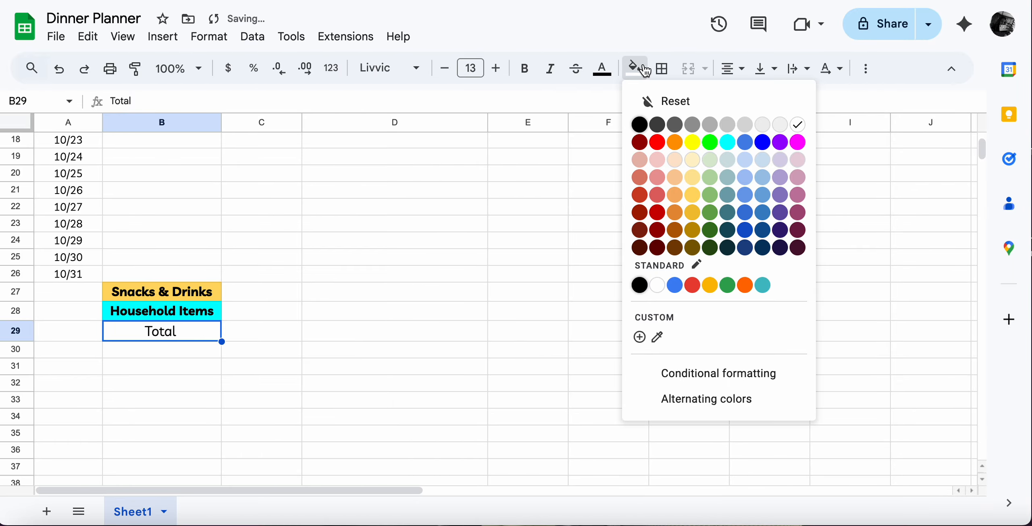
pyautogui.click(650, 142)
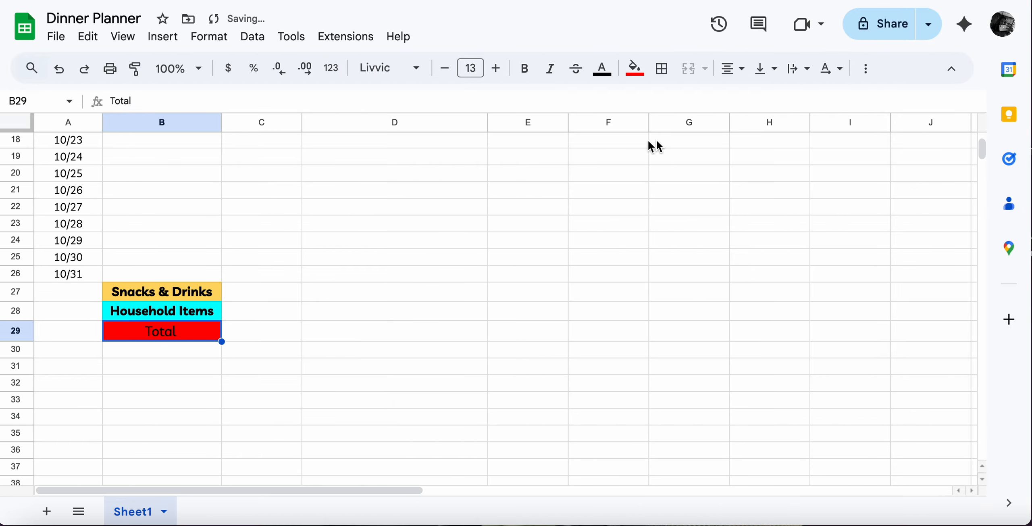
pyautogui.click(525, 70)
pyautogui.click(174, 353)
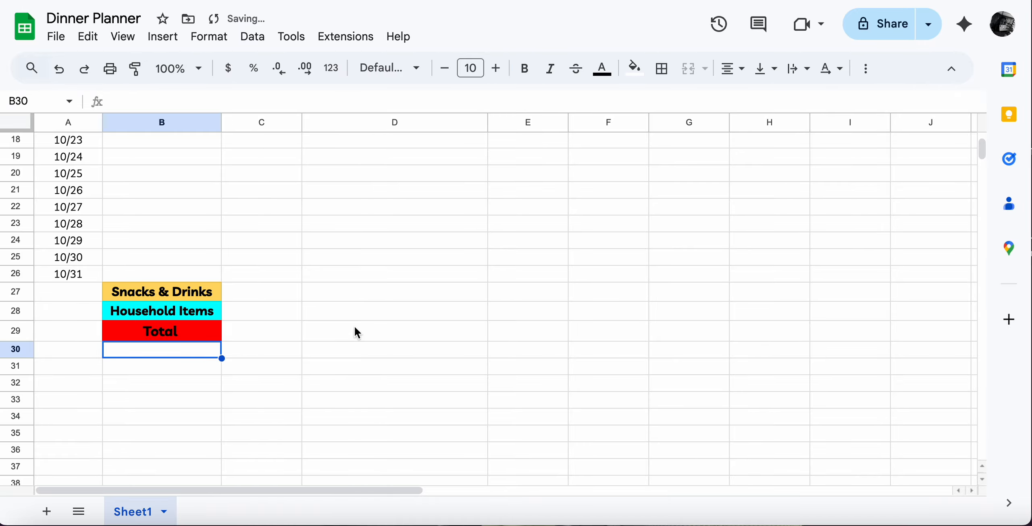
# - Review the whole planner from the header row and dates down to the colored summary rows
pyautogui.scroll(6, 377, 325)
pyautogui.scroll(-1, 377, 325)
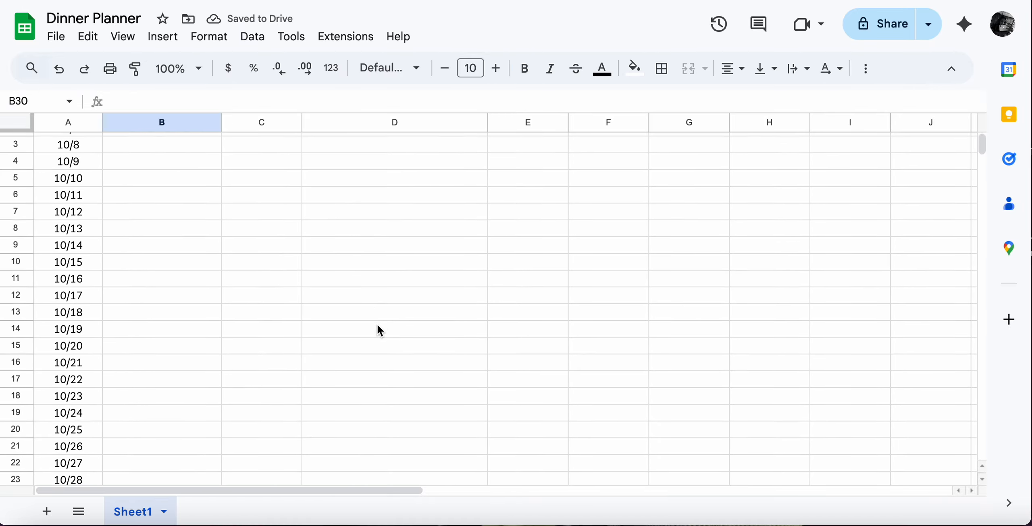
pyautogui.scroll(1, 377, 325)
pyautogui.scroll(-7, 377, 325)
pyautogui.scroll(4, 377, 325)
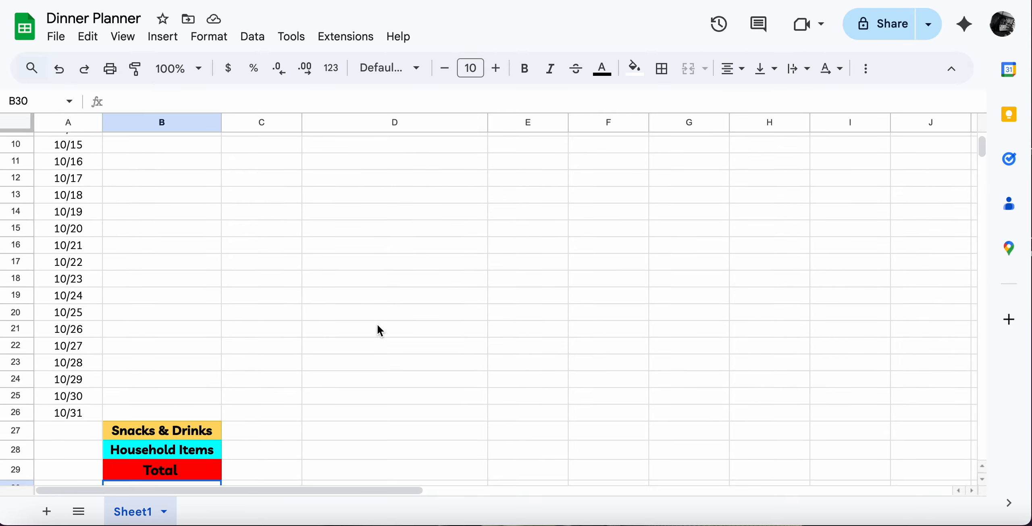
pyautogui.scroll(3, 378, 325)
pyautogui.scroll(-9, 377, 325)
pyautogui.scroll(9, 377, 325)
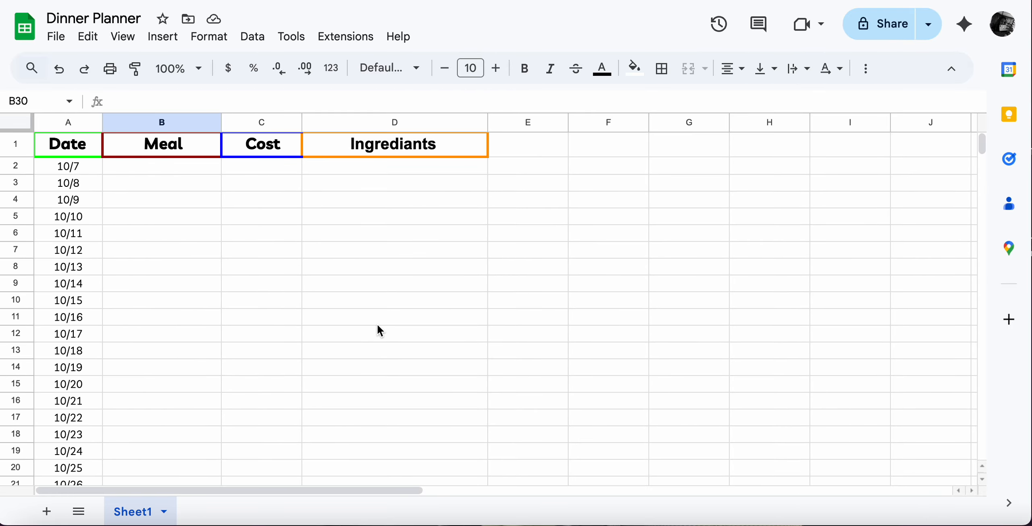
pyautogui.scroll(-7, 377, 325)
pyautogui.scroll(7, 377, 325)
pyautogui.scroll(-7, 377, 323)
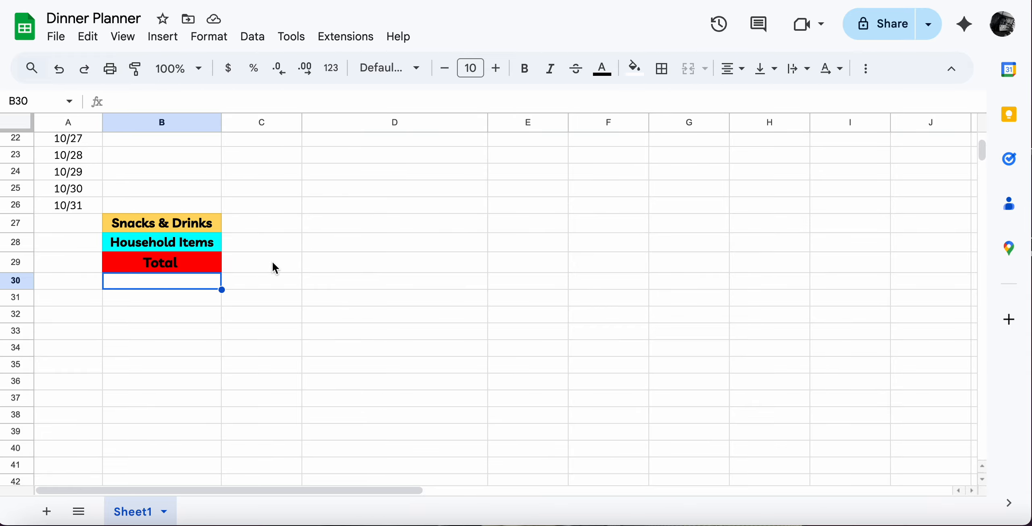
# - Enter the formula =sum(c1:c26) in cell C29 beside the Total label
pyautogui.doubleClick(261, 261)
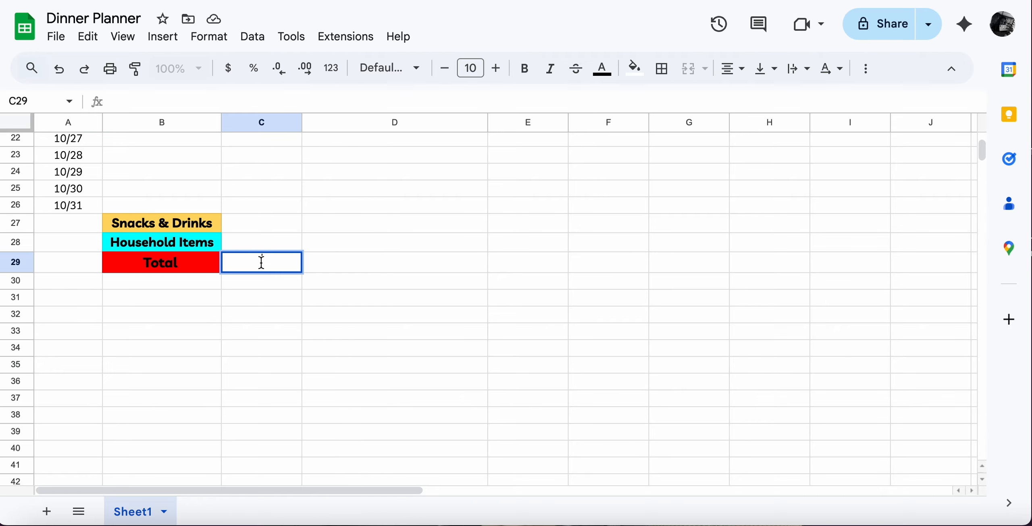
pyautogui.write('=')
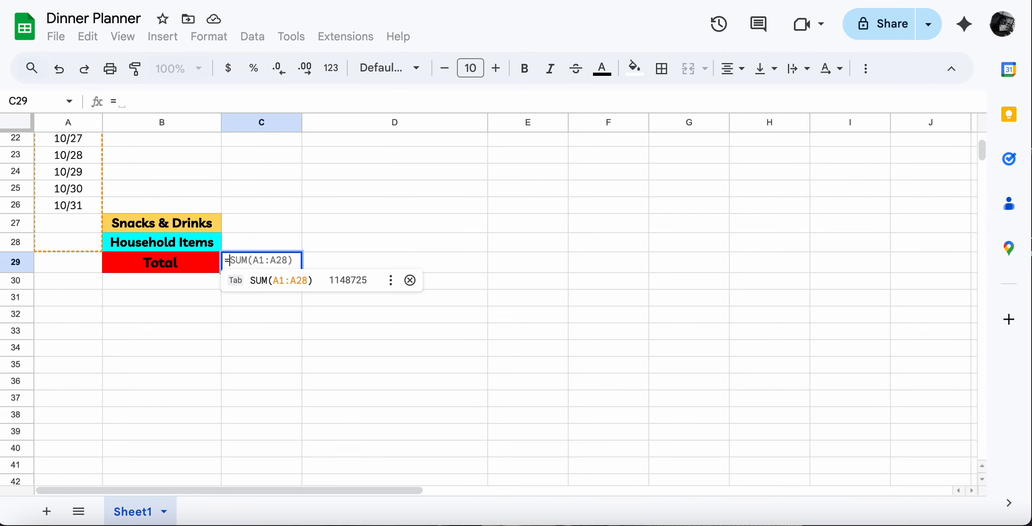
pyautogui.write('sum')
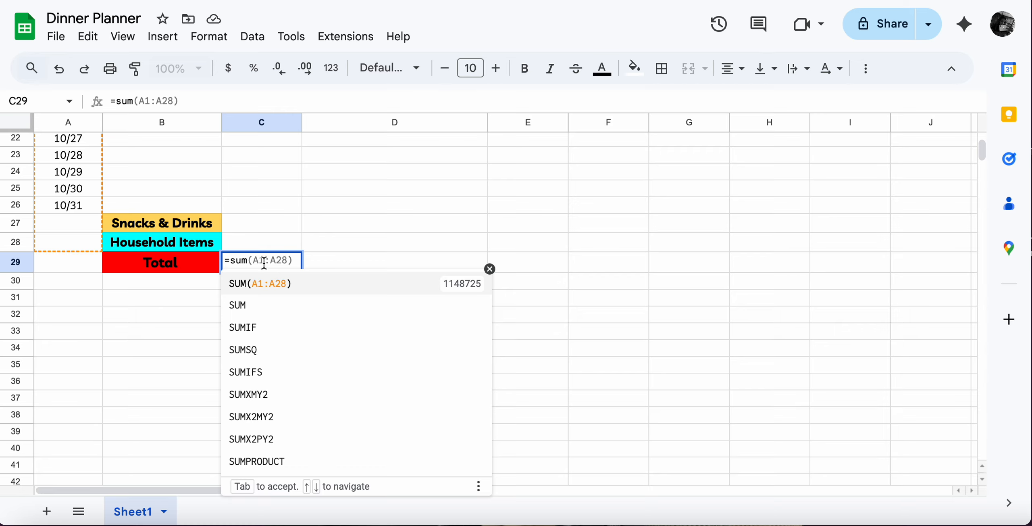
pyautogui.write('(')
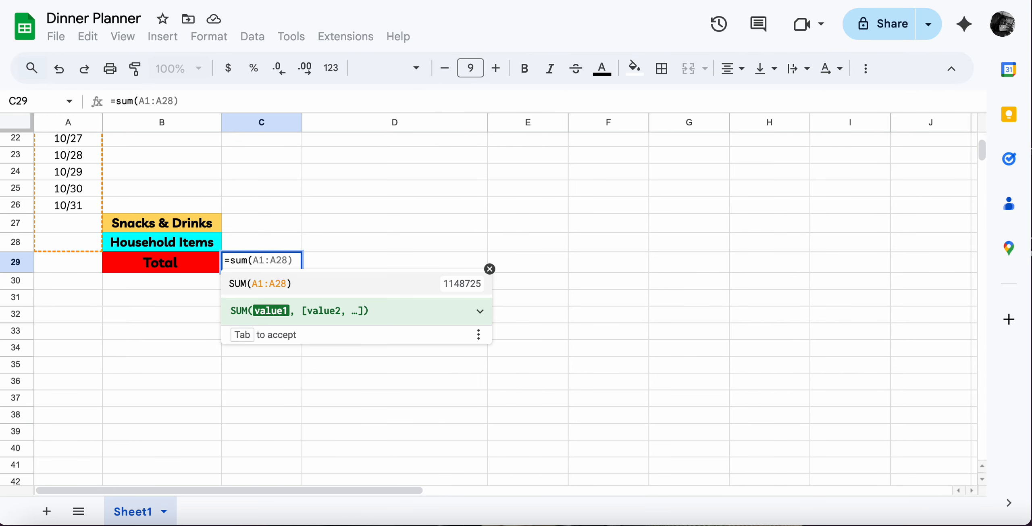
pyautogui.write('c1')
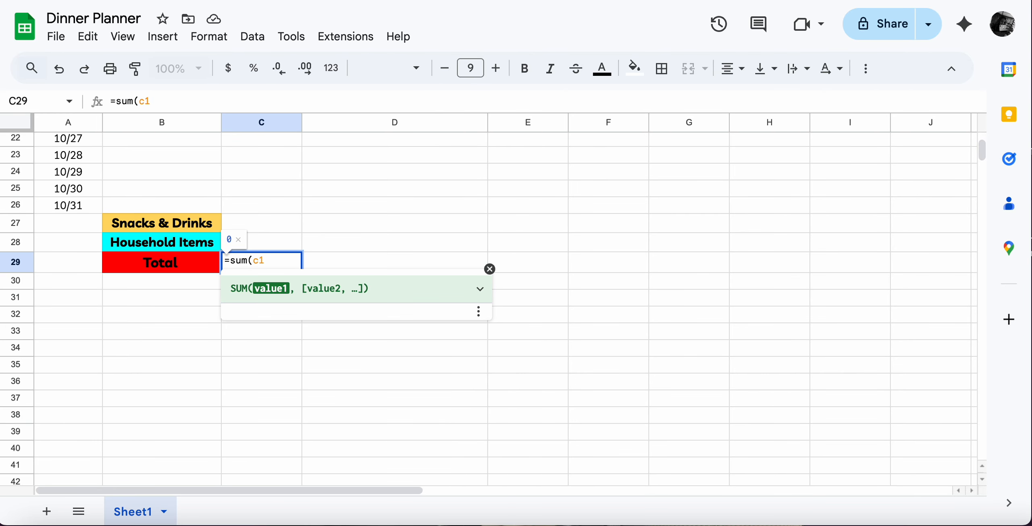
pyautogui.write(':')
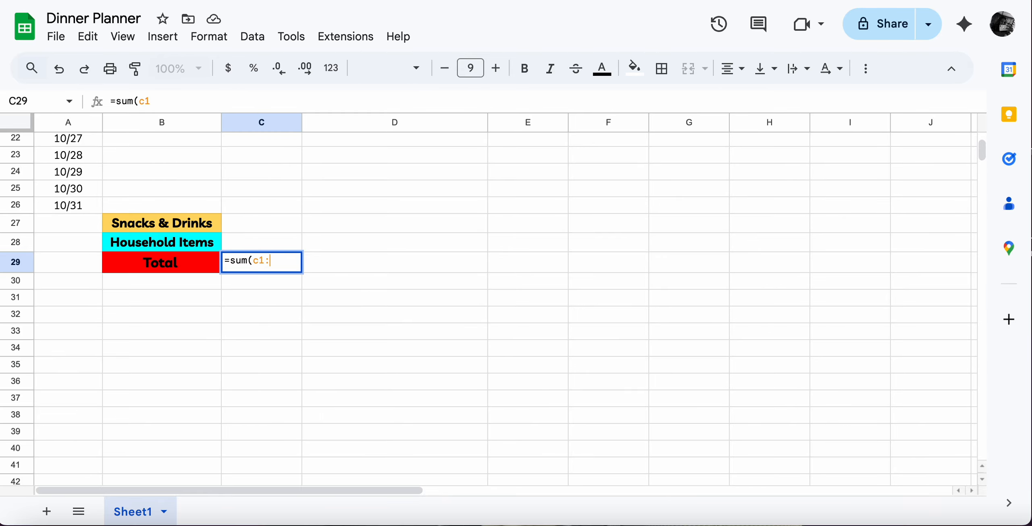
pyautogui.write('c')
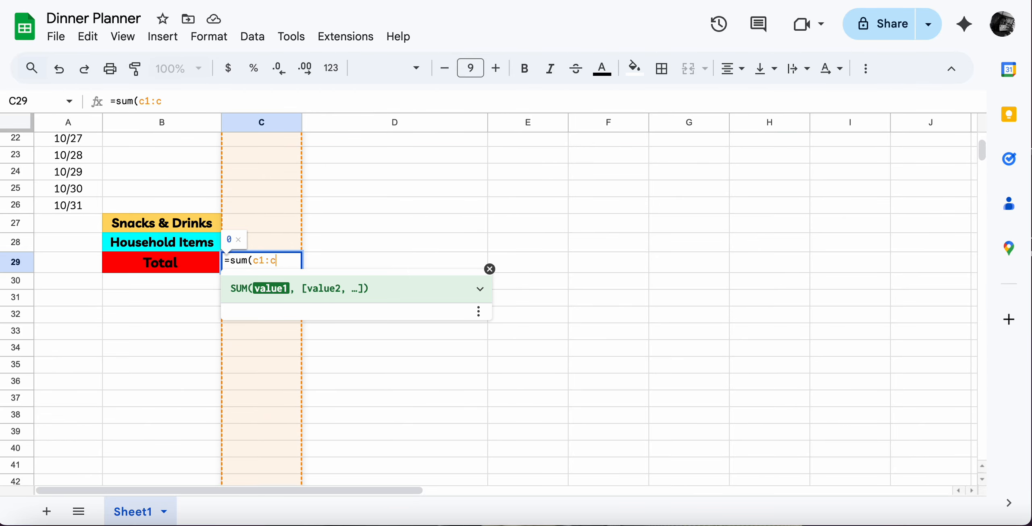
pyautogui.write('26')
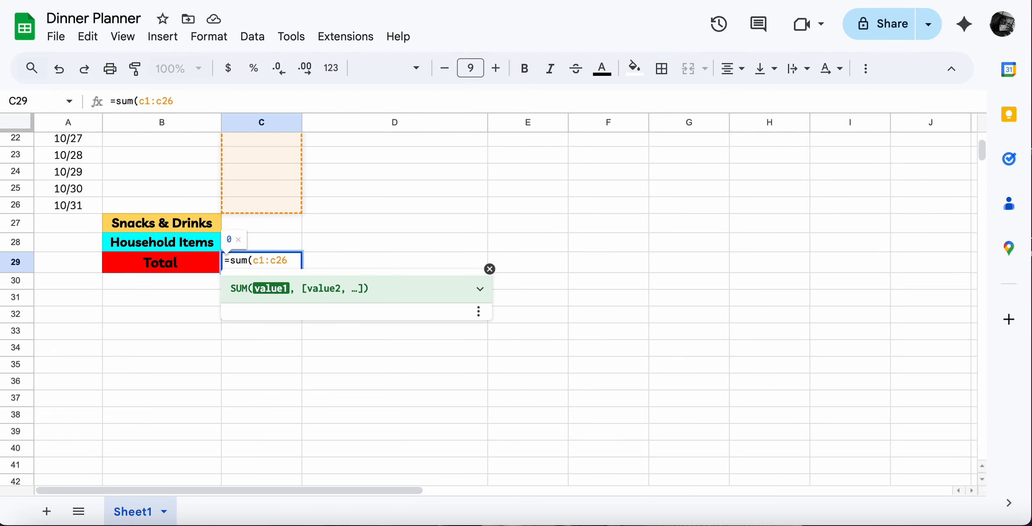
pyautogui.write(')')
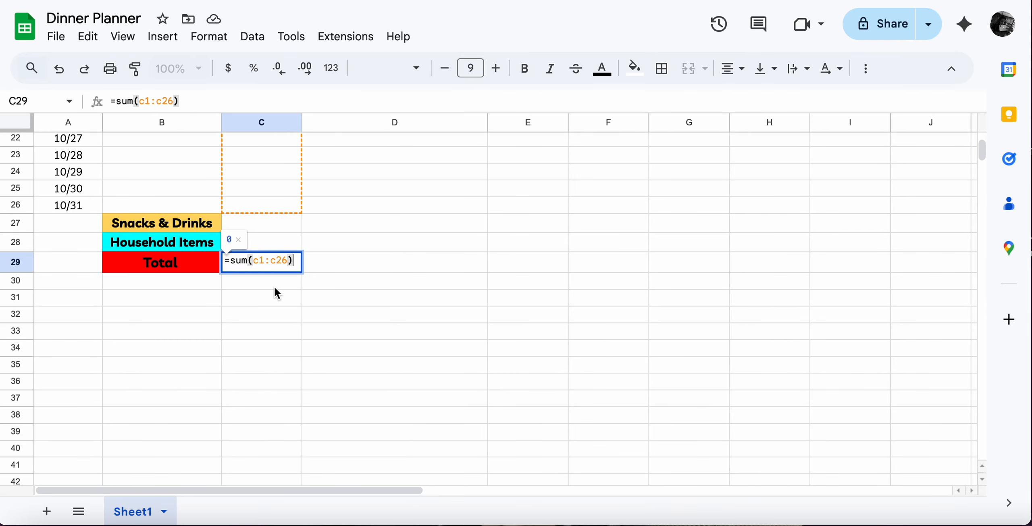
pyautogui.press('Return')
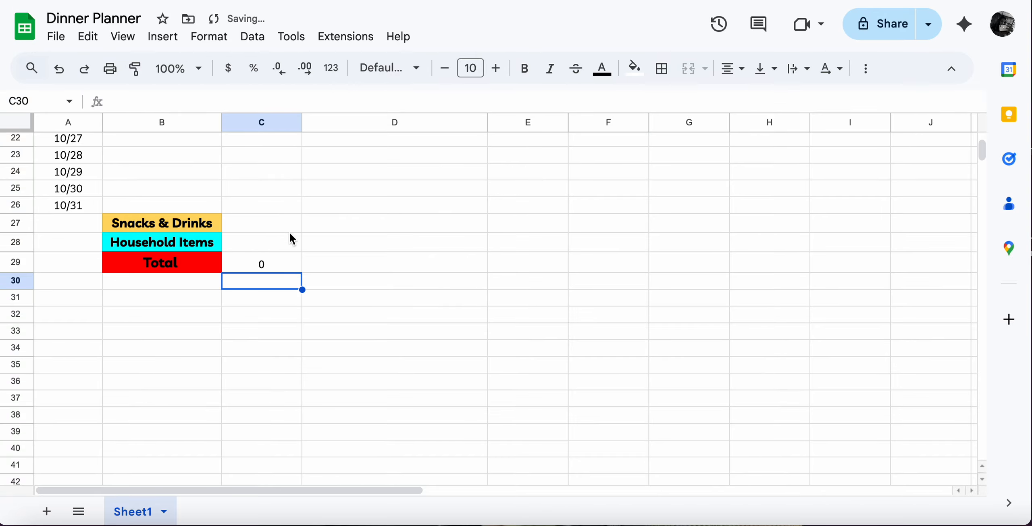
# - Extend the sum range in cell C29 to cover snacks and household items, making the formula =sum(C1:C28)
pyautogui.doubleClick(276, 265)
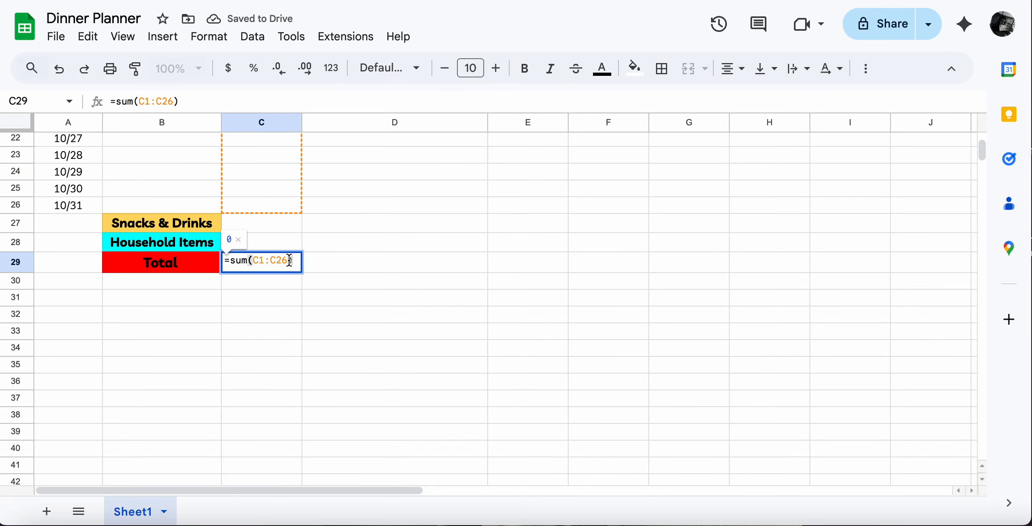
pyautogui.click(266, 223)
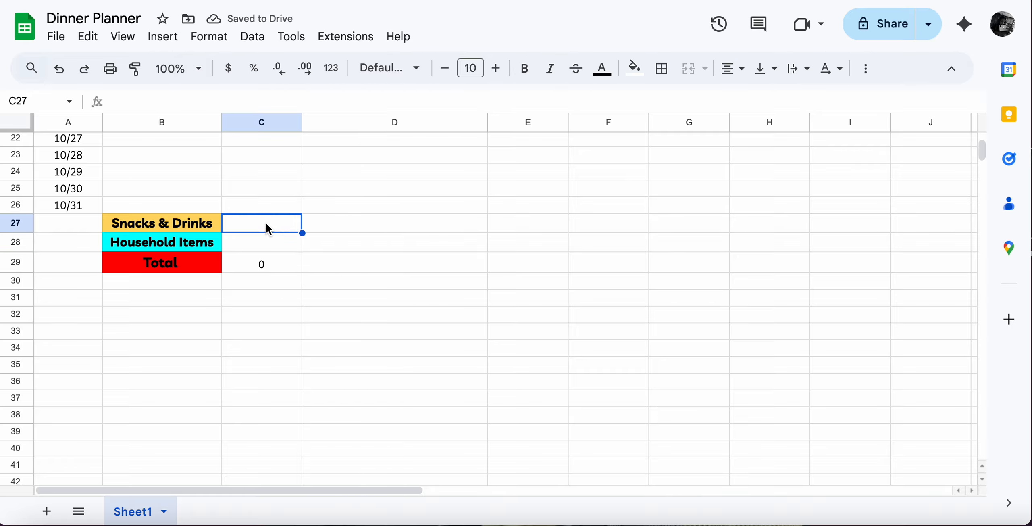
pyautogui.doubleClick(269, 264)
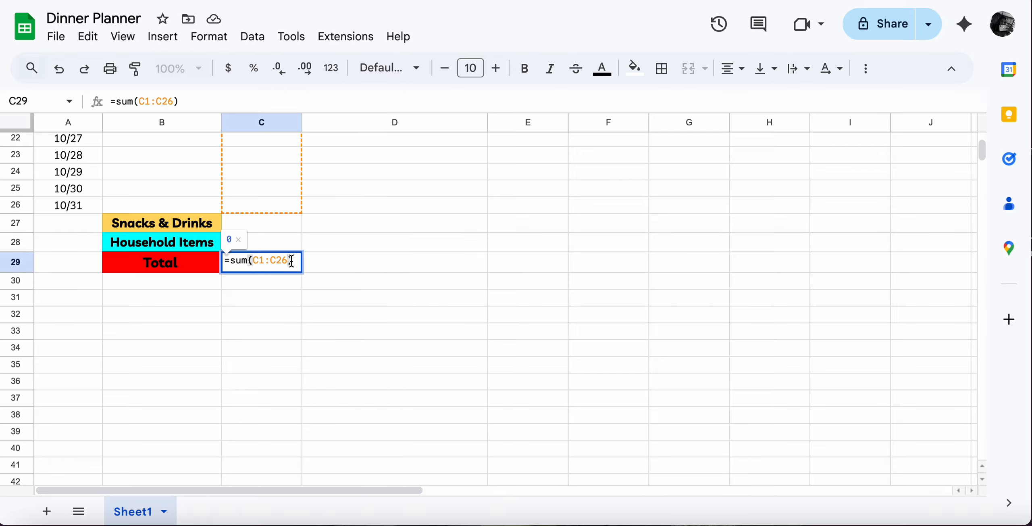
pyautogui.write(',')
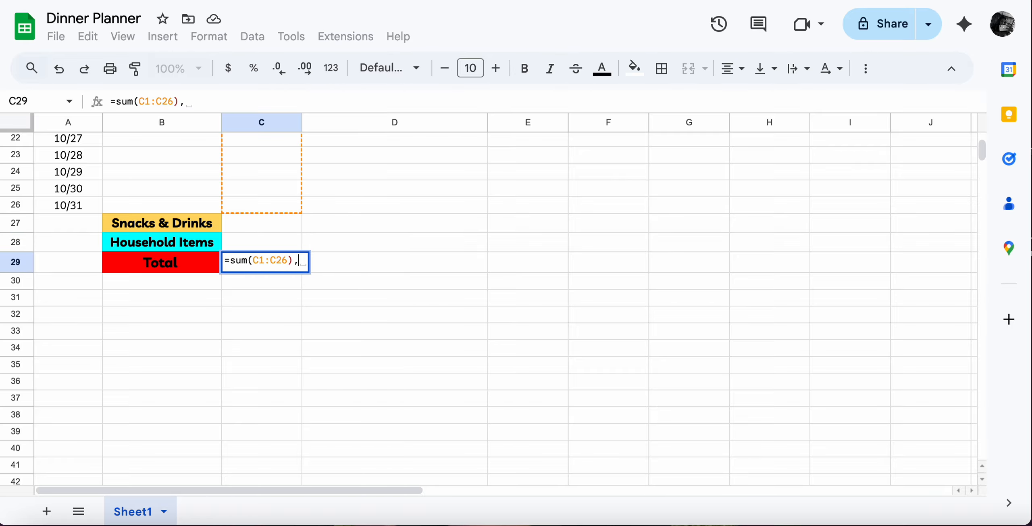
pyautogui.write('(')
pyautogui.press('BackSpace')
pyautogui.press('BackSpace')
pyautogui.press('BackSpace')
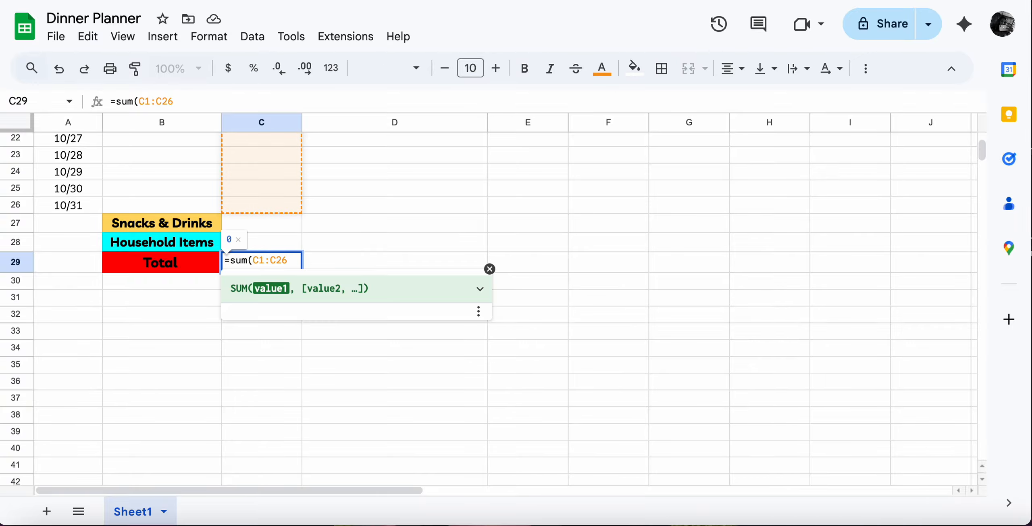
pyautogui.press('BackSpace')
pyautogui.write('8')
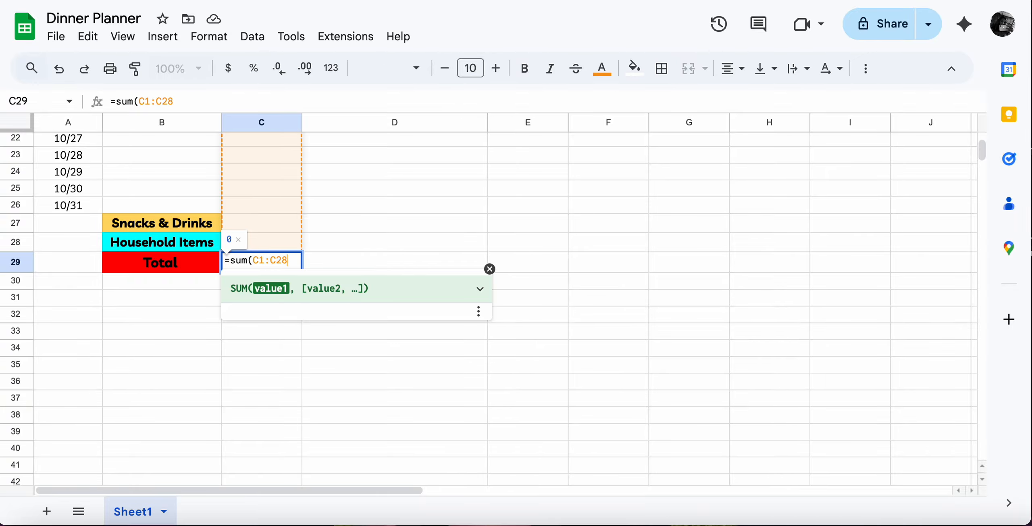
pyautogui.write(')')
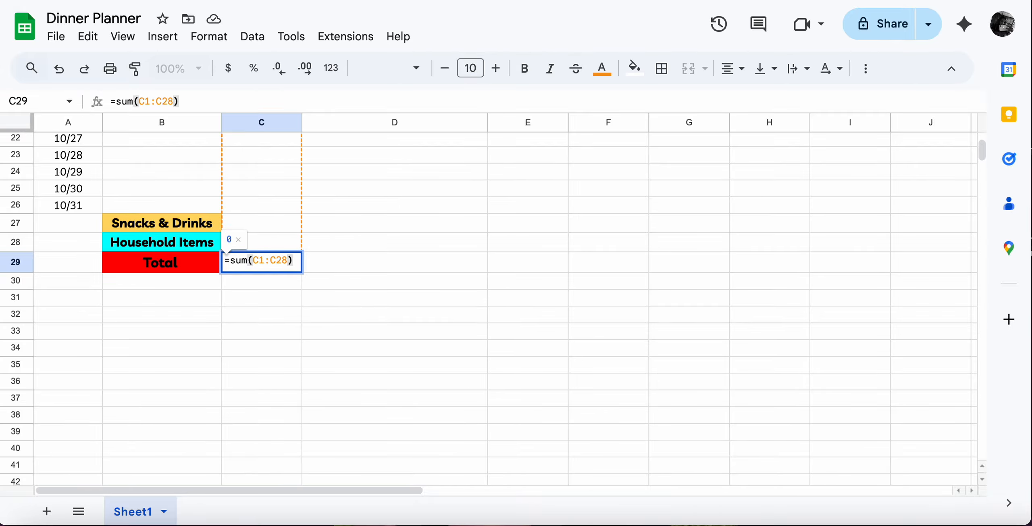
pyautogui.press('Return')
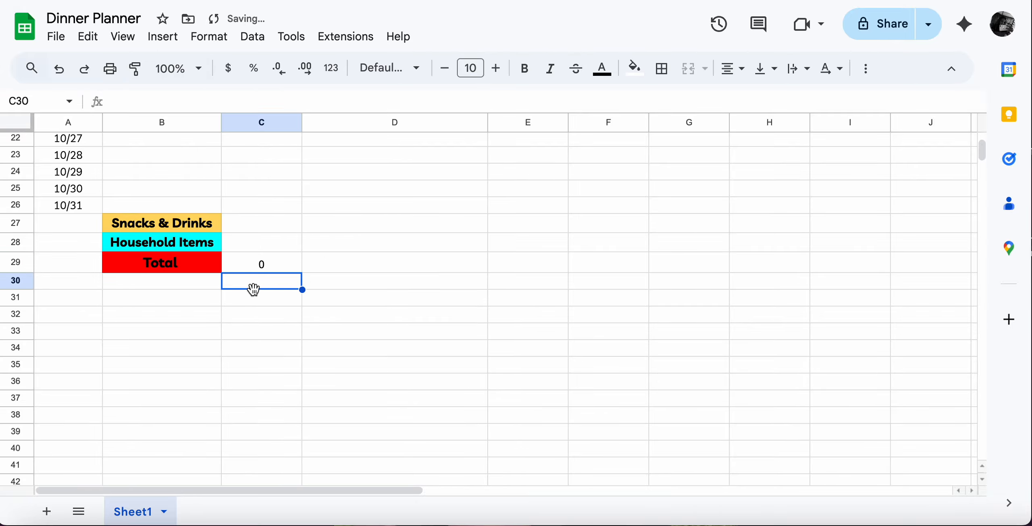
# - Look over the planner from the header row and dates down to the Total row
pyautogui.scroll(8, 253, 288)
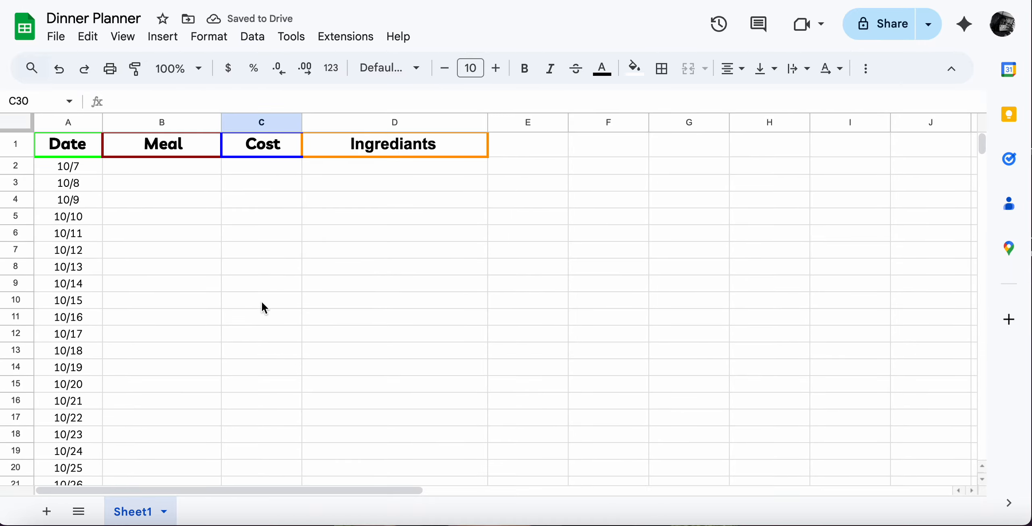
pyautogui.scroll(-6, 292, 447)
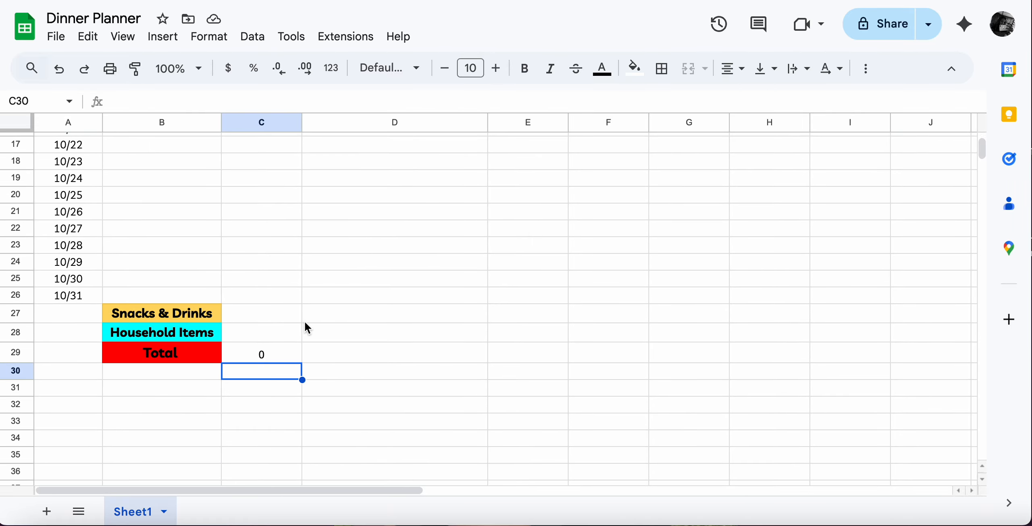
pyautogui.scroll(6, 305, 321)
pyautogui.scroll(-5, 305, 321)
pyautogui.scroll(-1, 122, 416)
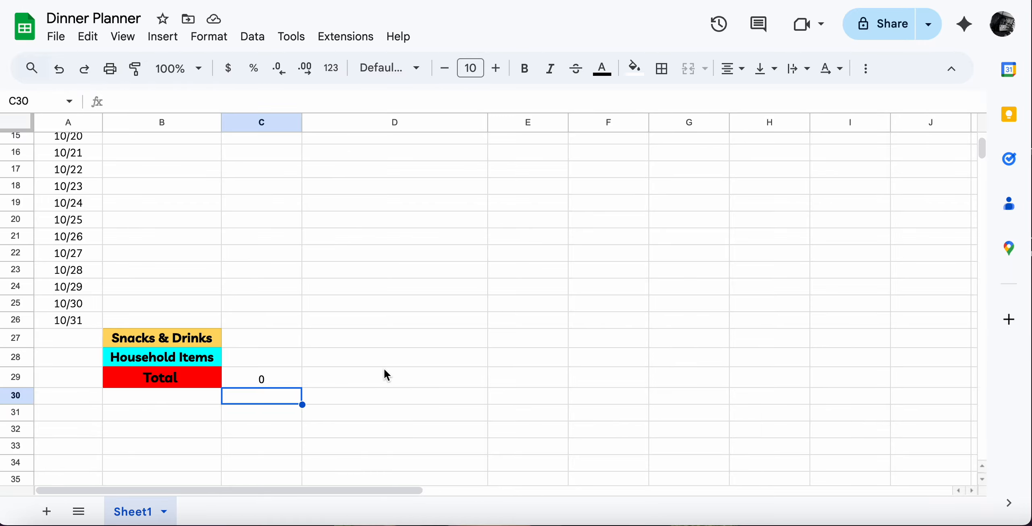
pyautogui.scroll(5, 385, 373)
pyautogui.scroll(-6, 406, 236)
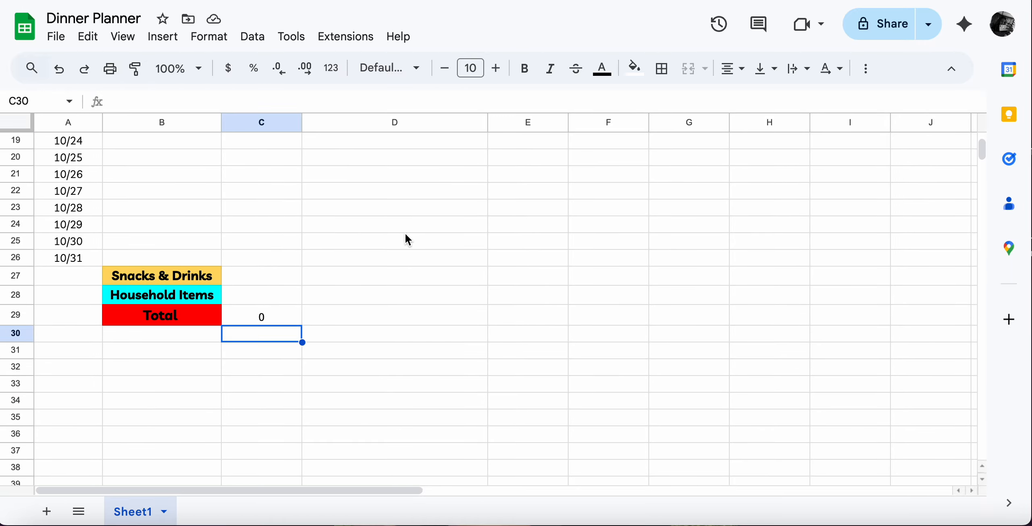
# - Enter "dog food, cleaning supplies, laundry detergent, hygene, etc." in cell D28 of the Household Items row
pyautogui.doubleClick(337, 291)
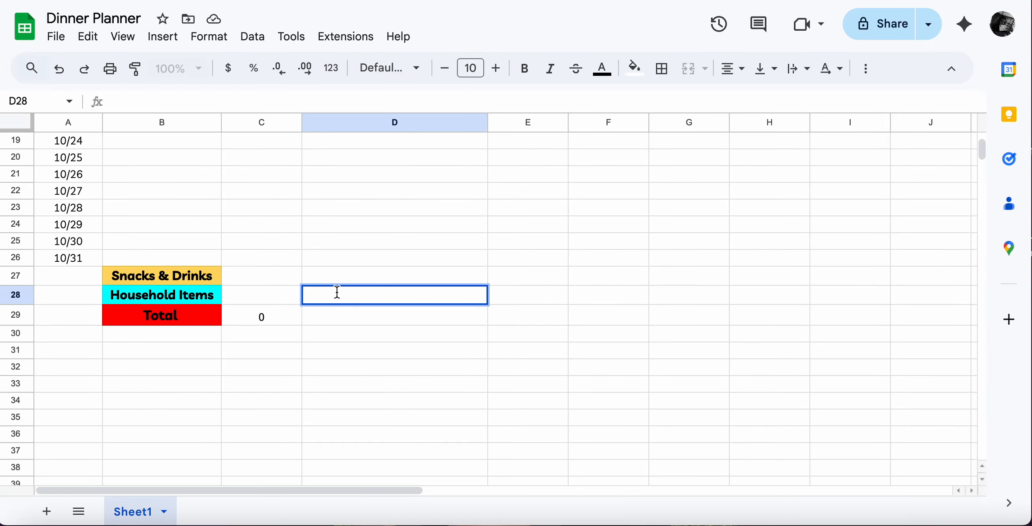
pyautogui.write('dog food')
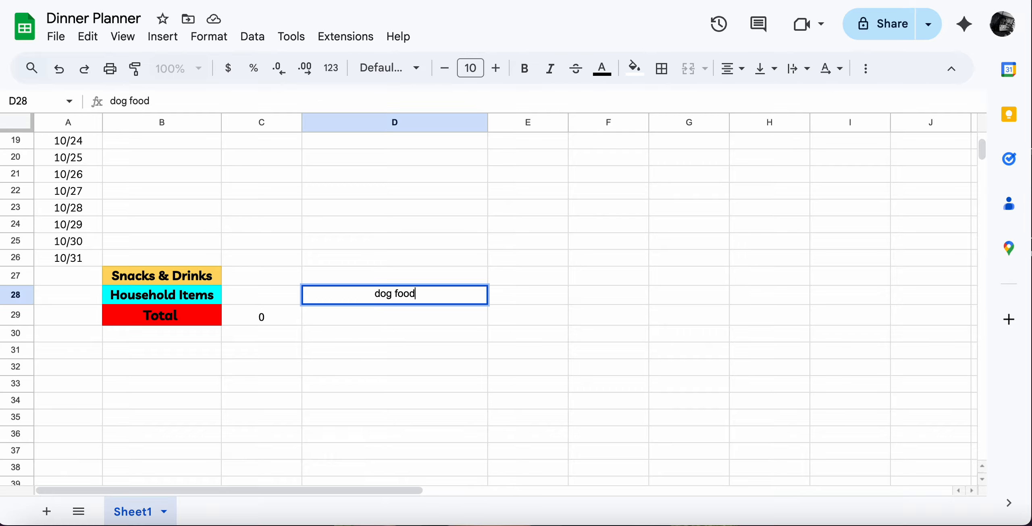
pyautogui.write(', cleani')
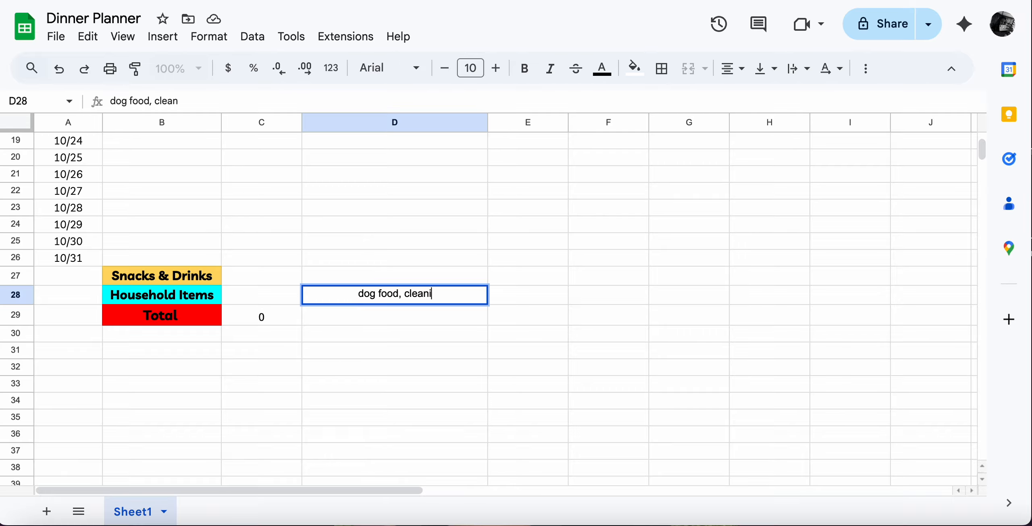
pyautogui.write('ng suppl')
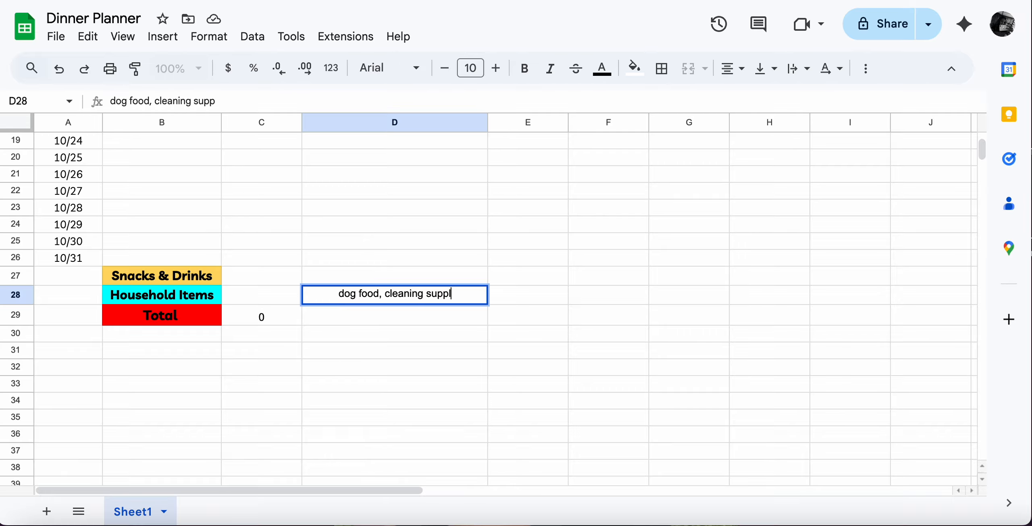
pyautogui.write('ies, laundry ')
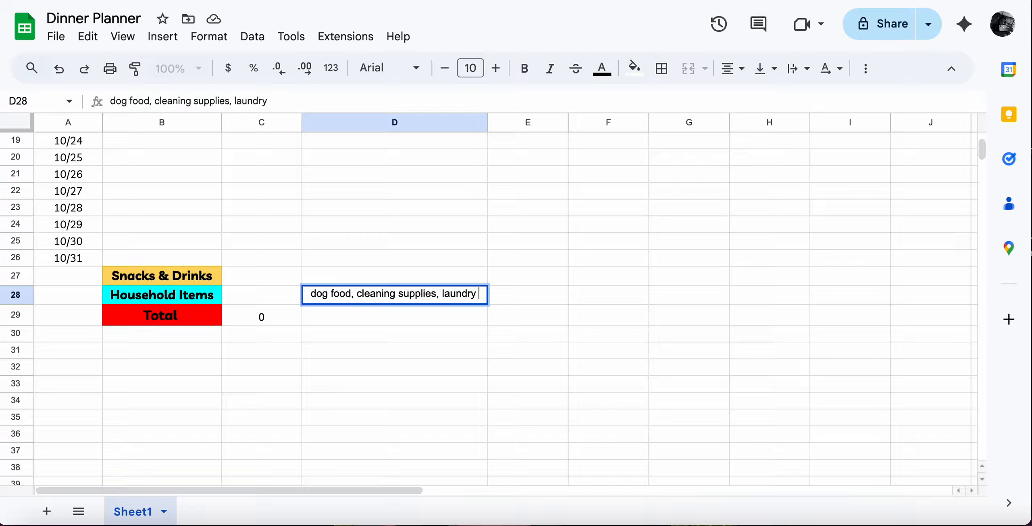
pyautogui.write('detergent, ')
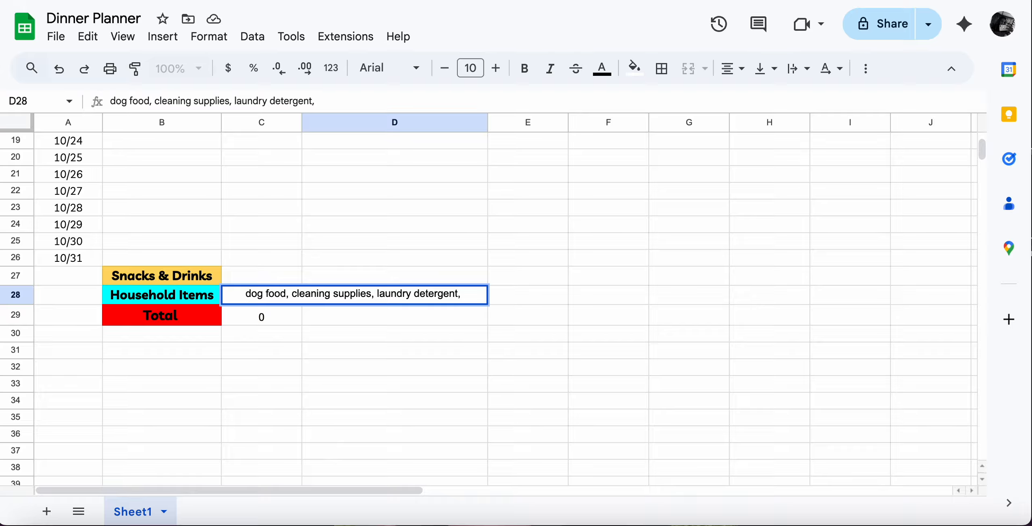
pyautogui.write('hyfe')
pyautogui.press('BackSpace')
pyautogui.press('BackSpace')
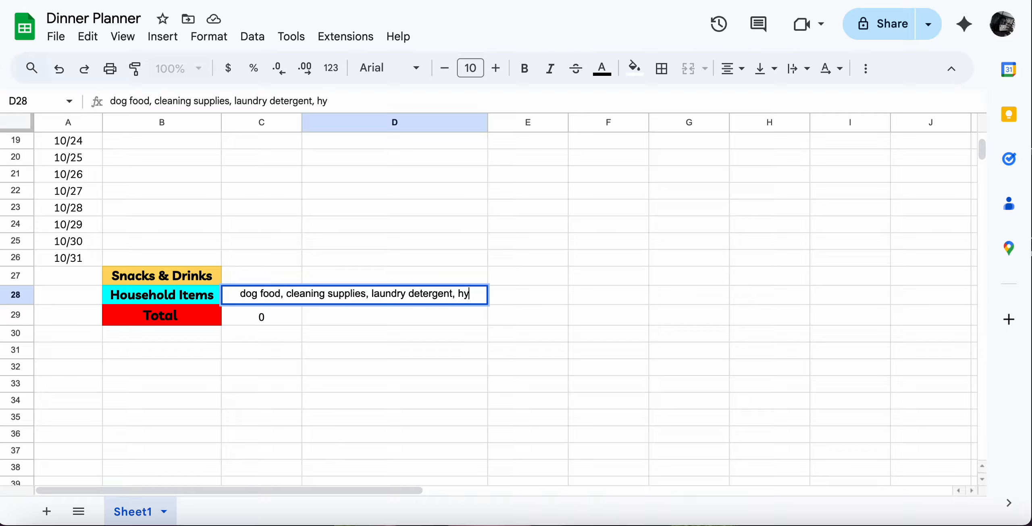
pyautogui.write('gene, e')
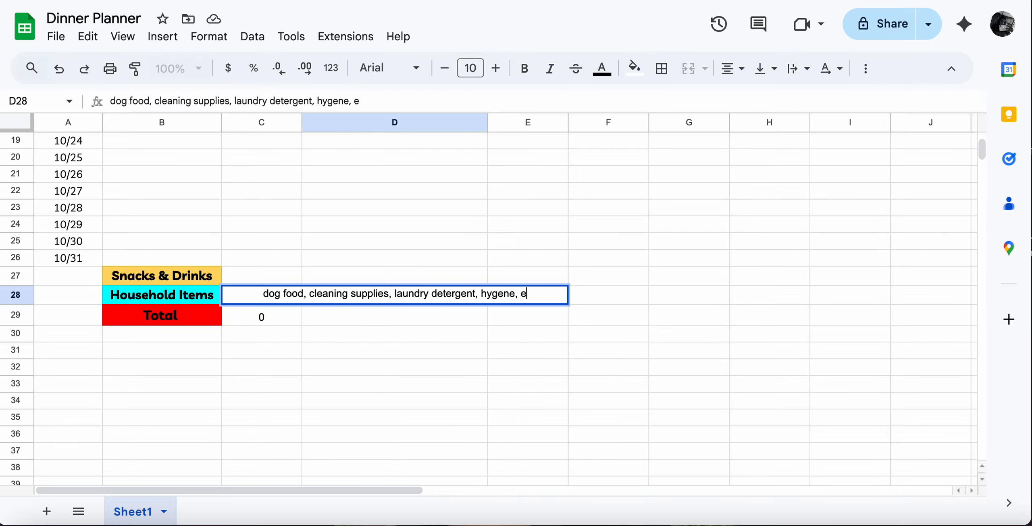
pyautogui.write('tc.')
pyautogui.press('Return')
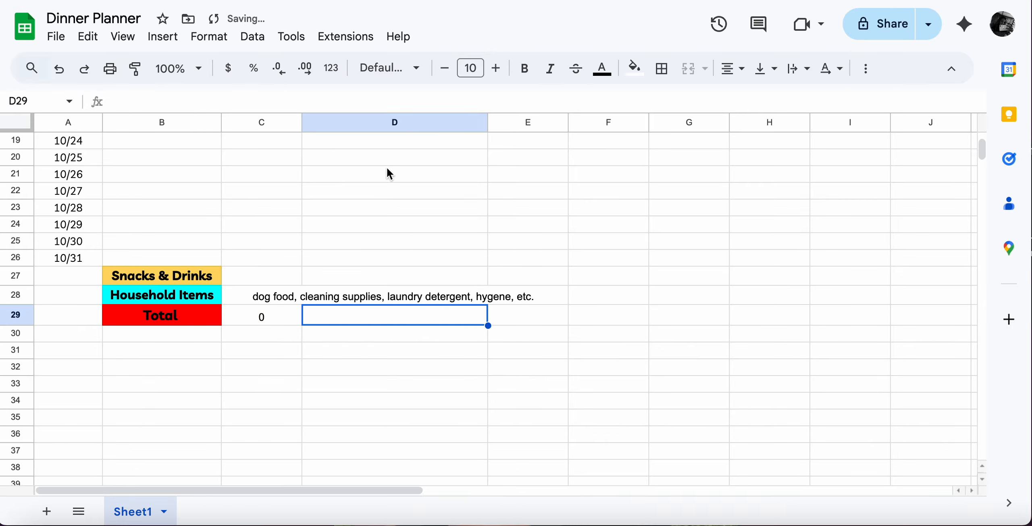
# - Set the text wrapping of the whole column D to Wrap
pyautogui.click(359, 295)
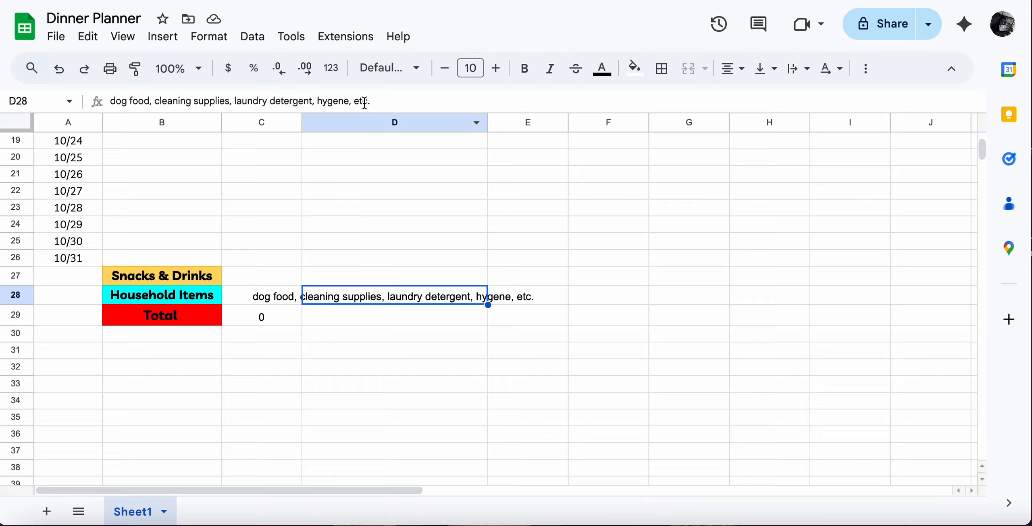
pyautogui.click(356, 122)
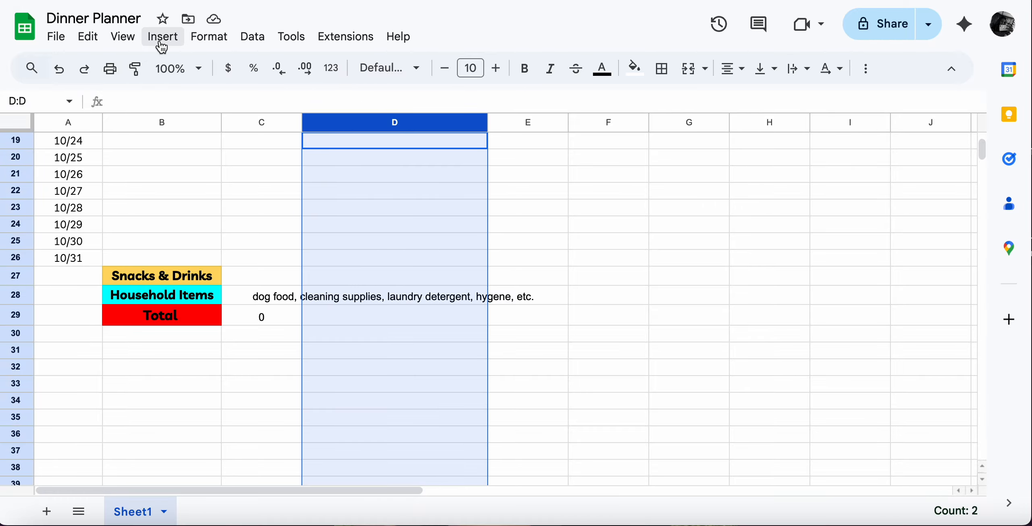
pyautogui.click(206, 38)
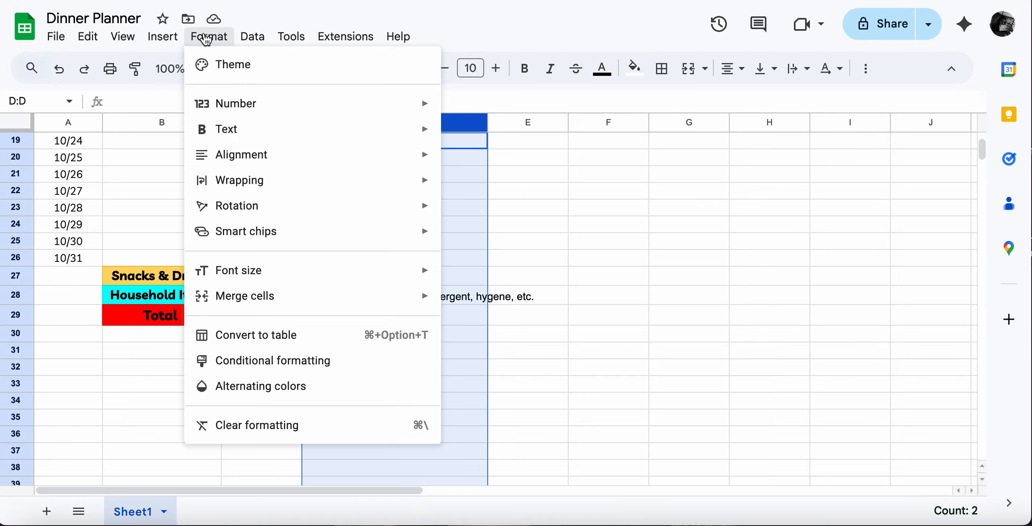
pyautogui.moveTo(261, 160)
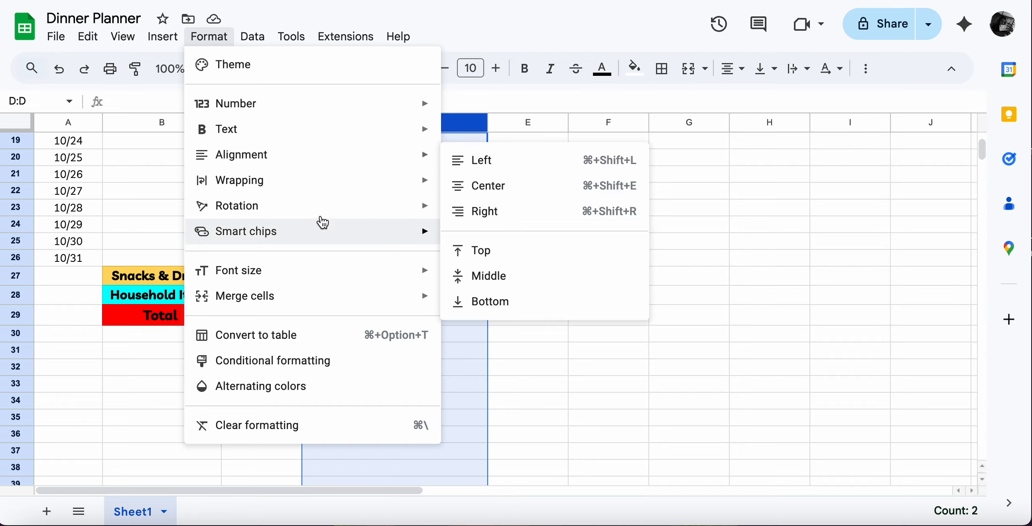
pyautogui.moveTo(296, 185)
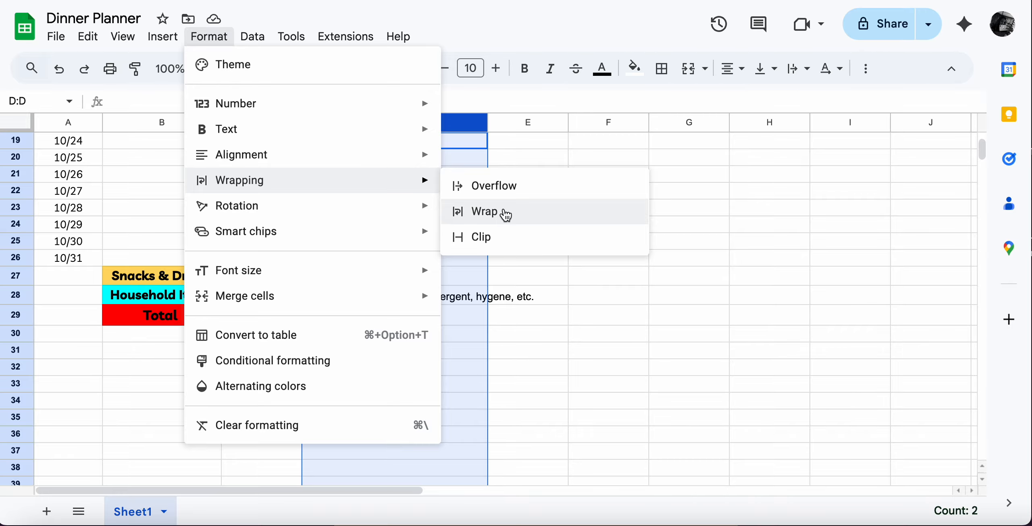
pyautogui.click(505, 215)
pyautogui.click(370, 306)
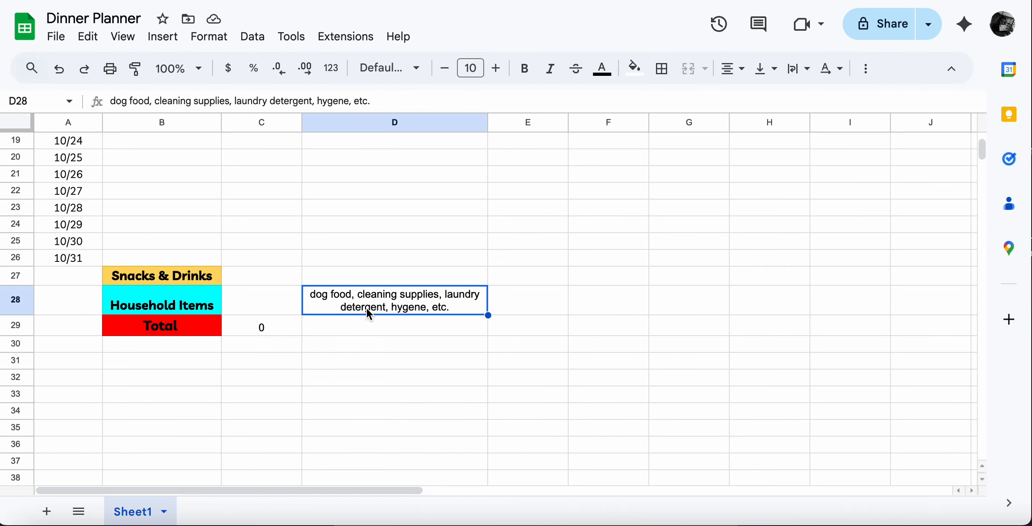
# - Enter "chips, sports drinks, pop, water bottles, etc." in cell D27 of the Snacks & Drinks row
pyautogui.scroll(1, 393, 359)
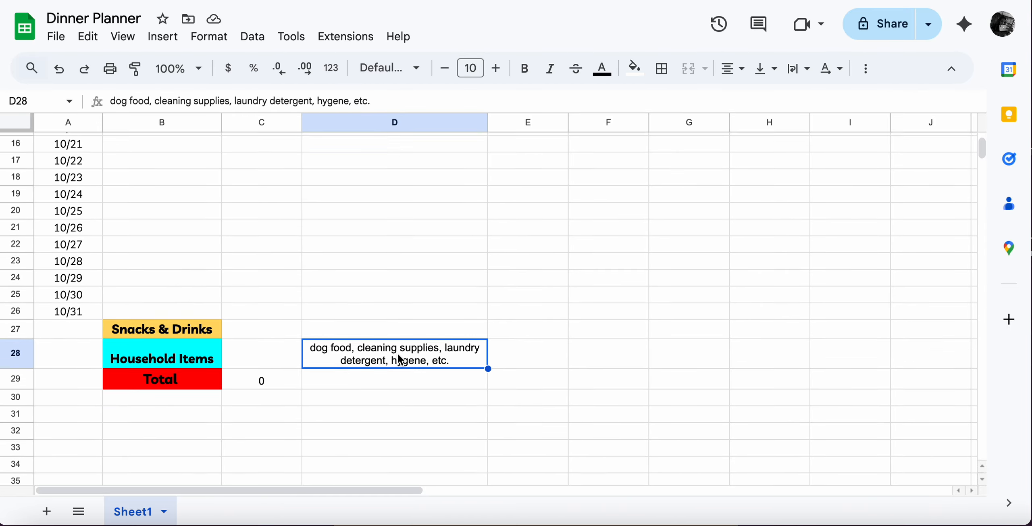
pyautogui.scroll(1, 398, 358)
pyautogui.scroll(-2, 398, 358)
pyautogui.click(355, 298)
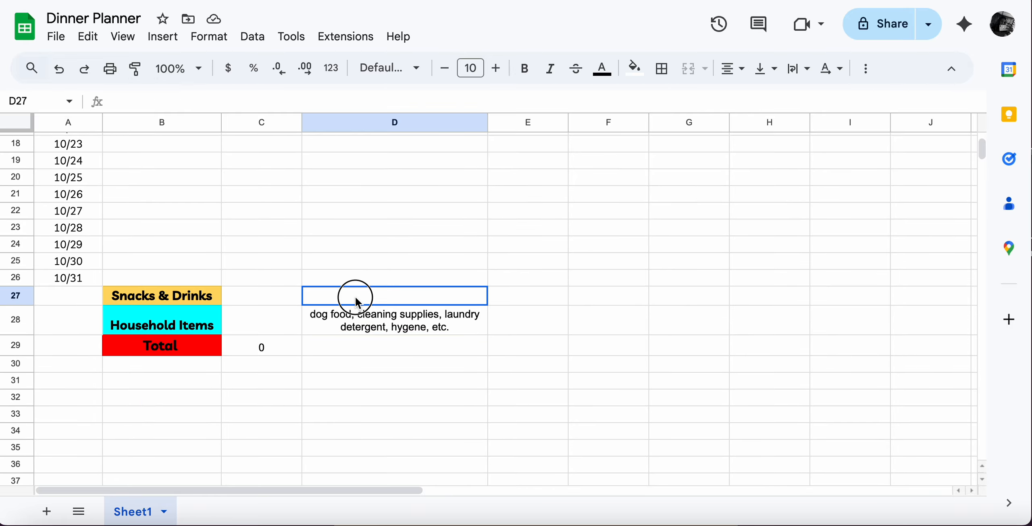
pyautogui.doubleClick(355, 297)
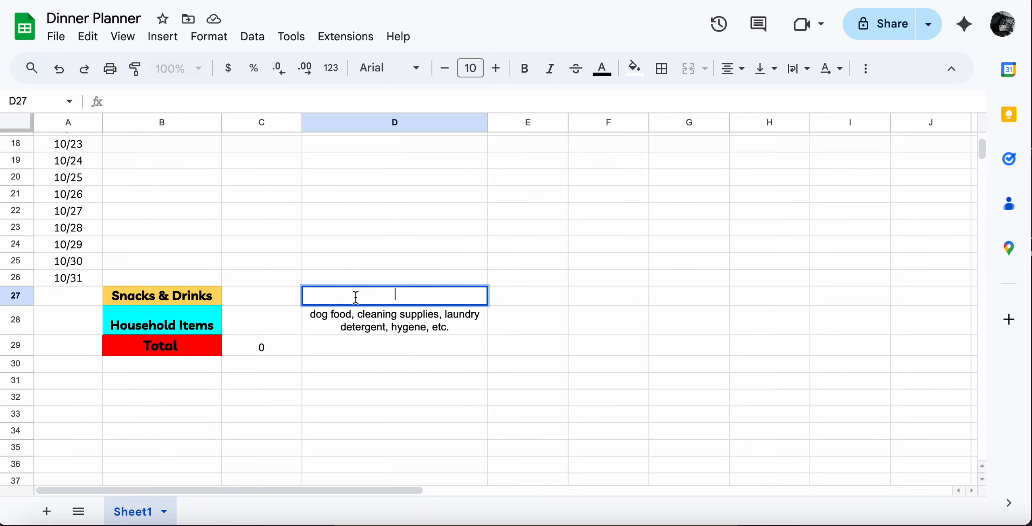
pyautogui.write('doritos,')
pyautogui.press('BackSpace')
pyautogui.press('BackSpace')
pyautogui.press('BackSpace')
pyautogui.press('BackSpace')
pyautogui.press('BackSpace')
pyautogui.press('BackSpace')
pyautogui.press('BackSpace')
pyautogui.press('BackSpace')
pyautogui.press('BackSpace')
pyautogui.write('chips, sports drinks, ')
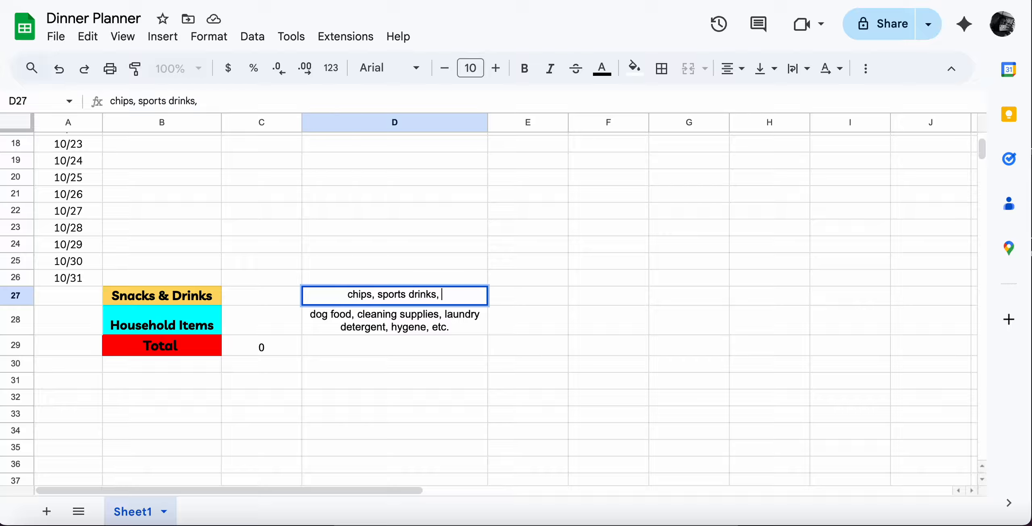
pyautogui.write('pop')
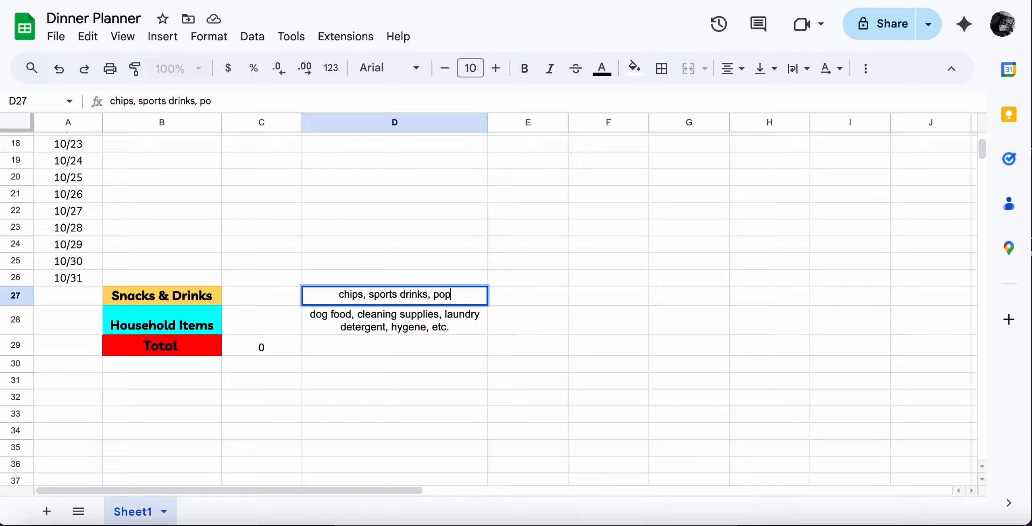
pyautogui.write(', wate')
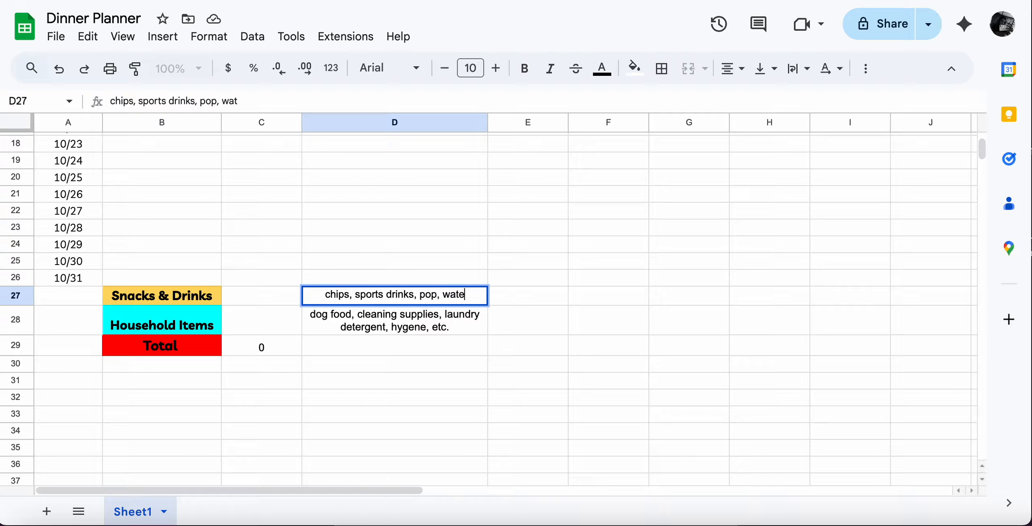
pyautogui.write('r bottles, ')
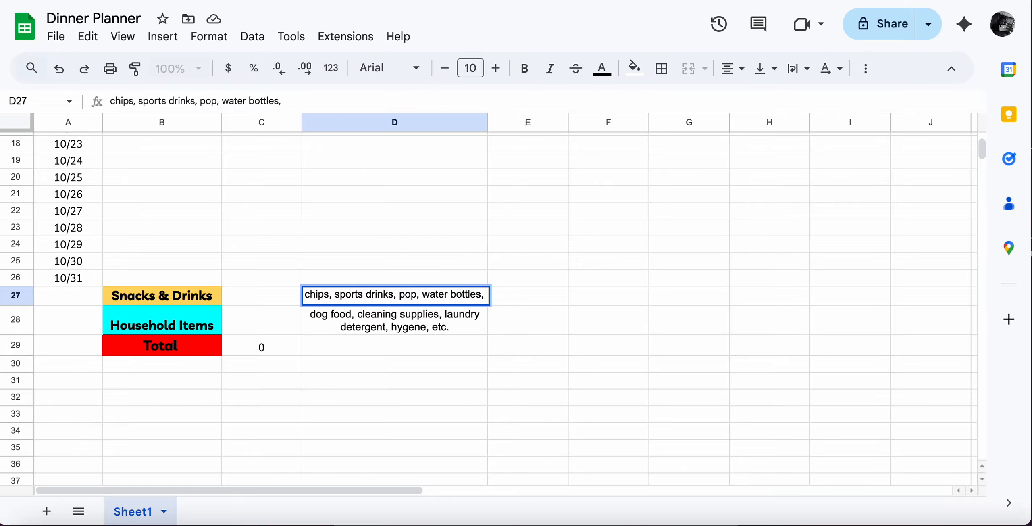
pyautogui.write('etc.')
pyautogui.press('Return')
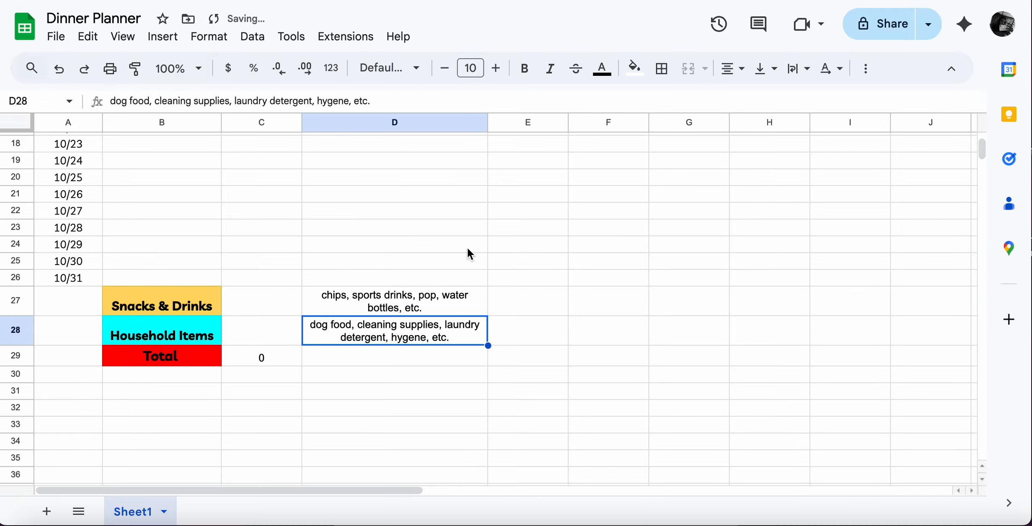
pyautogui.click(420, 303)
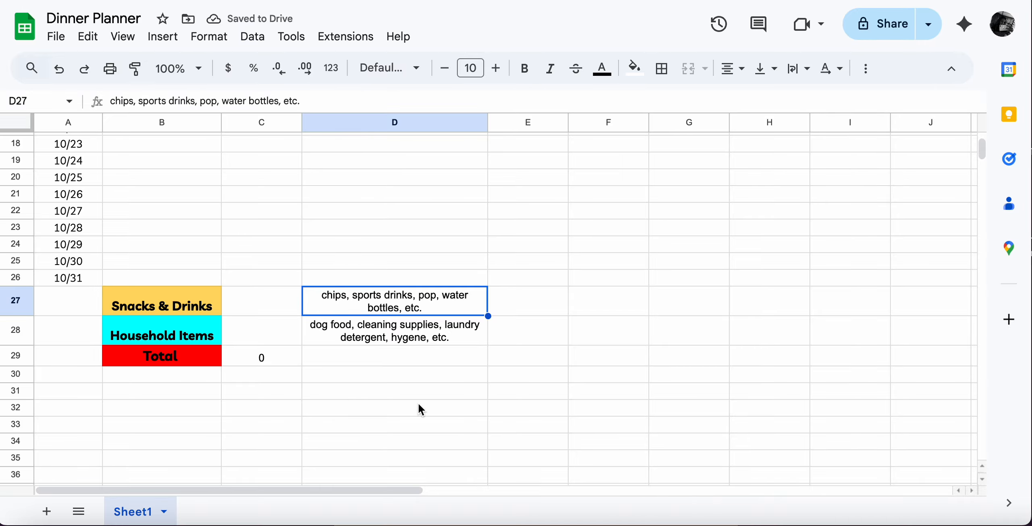
# - Review the complete planner layout, from the headers and dates to the summary rows with their item descriptions
pyautogui.scroll(3, 418, 402)
pyautogui.scroll(-1, 419, 408)
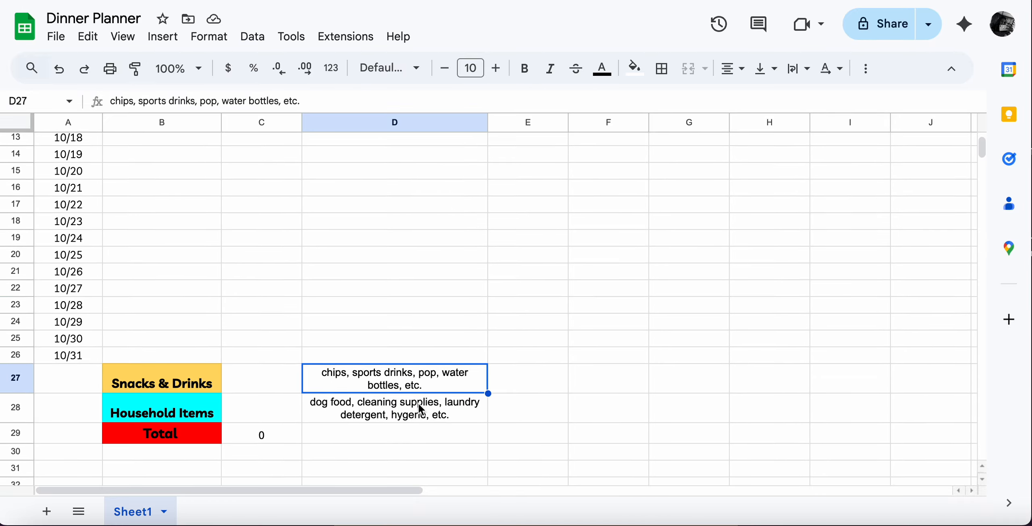
pyautogui.scroll(5, 419, 408)
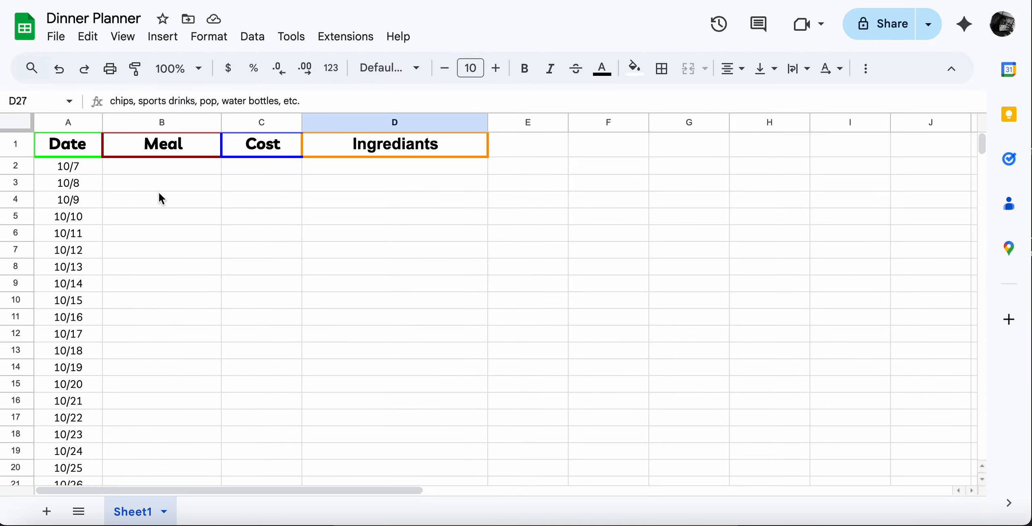
pyautogui.scroll(-7, 295, 205)
pyautogui.scroll(7, 296, 206)
pyautogui.scroll(-9, 282, 258)
pyautogui.scroll(7, 233, 398)
pyautogui.scroll(-1, 233, 399)
pyautogui.scroll(-8, 233, 398)
pyautogui.scroll(9, 233, 399)
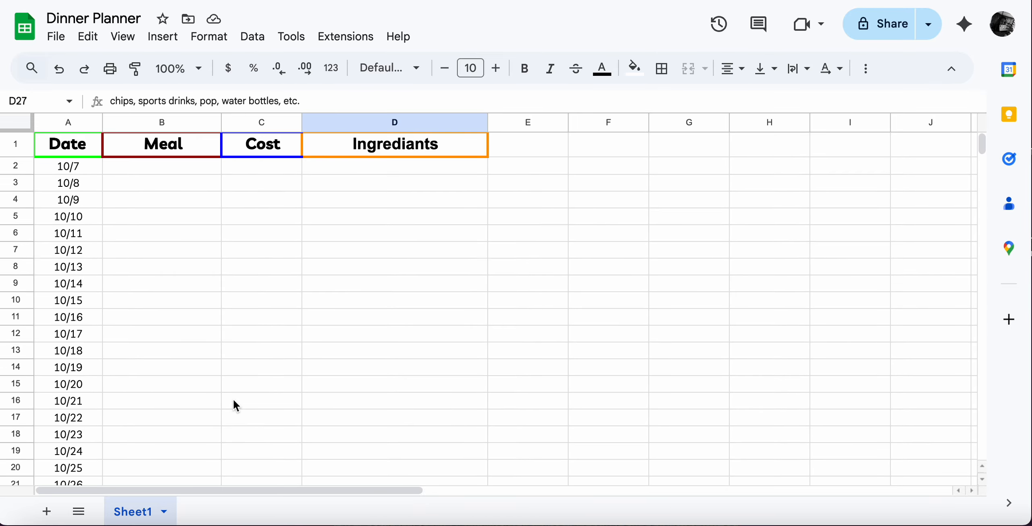
pyautogui.scroll(-8, 233, 399)
pyautogui.scroll(8, 233, 398)
# - Enter "taco salad" as the meal for 10/7 in cell B2
pyautogui.doubleClick(186, 165)
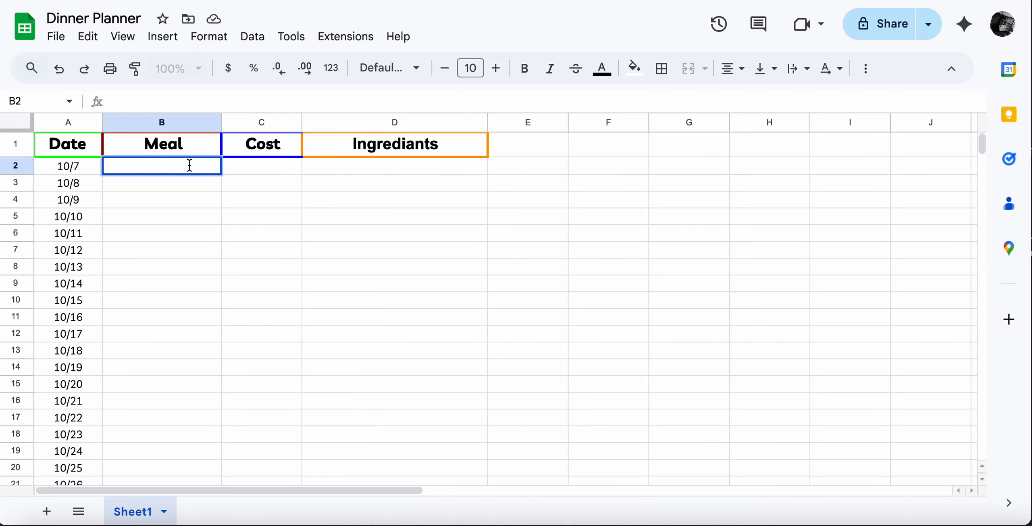
pyautogui.write('ta')
pyautogui.press('BackSpace')
pyautogui.write('aco salad')
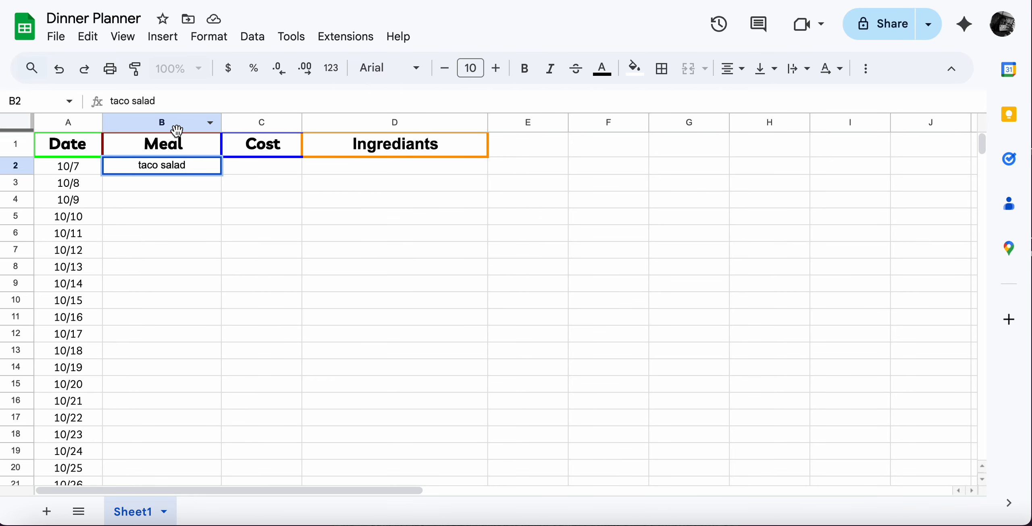
# - Set the font of the entire Meal column to Livvic
pyautogui.click(176, 126)
pyautogui.click(407, 67)
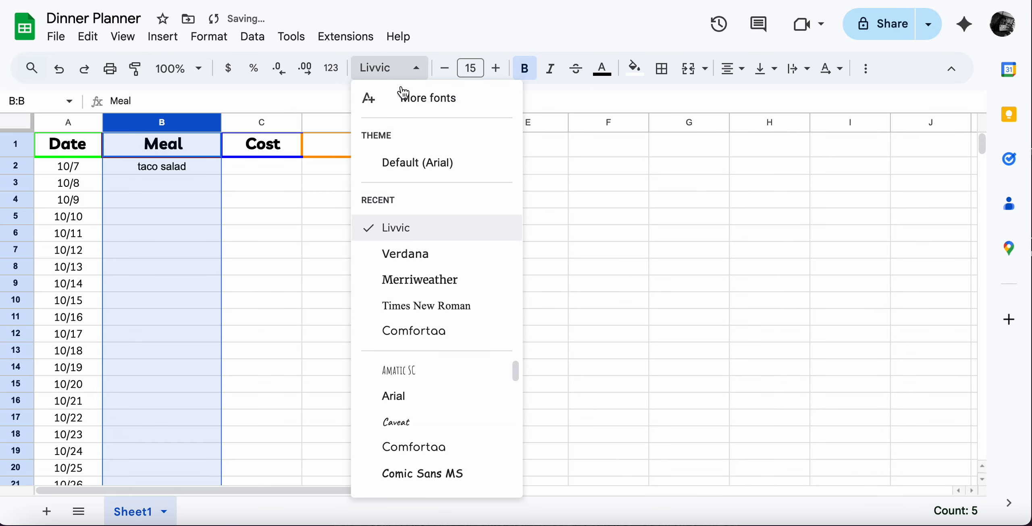
pyautogui.click(413, 228)
pyautogui.click(176, 166)
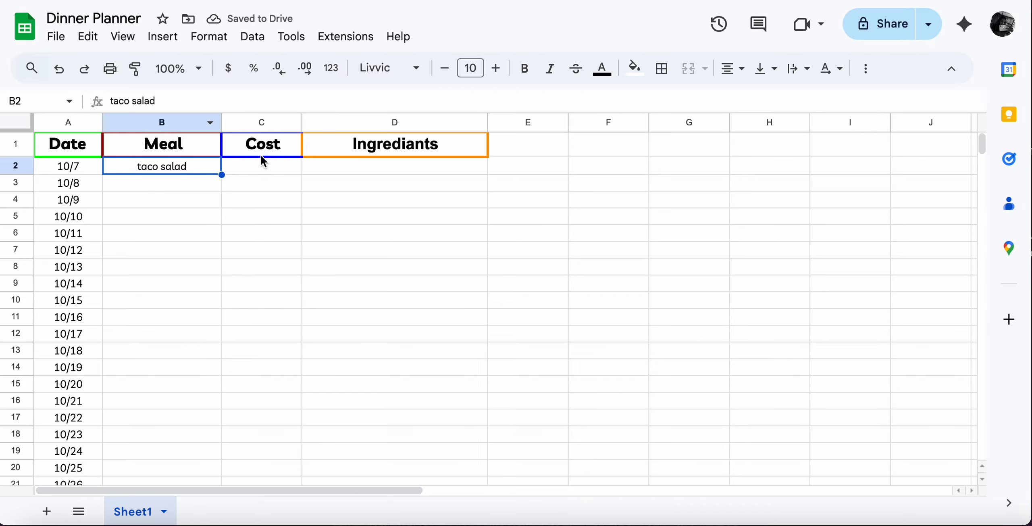
# - Set the font of the entire Cost column to Livvic
pyautogui.scroll(-5, 360, 167)
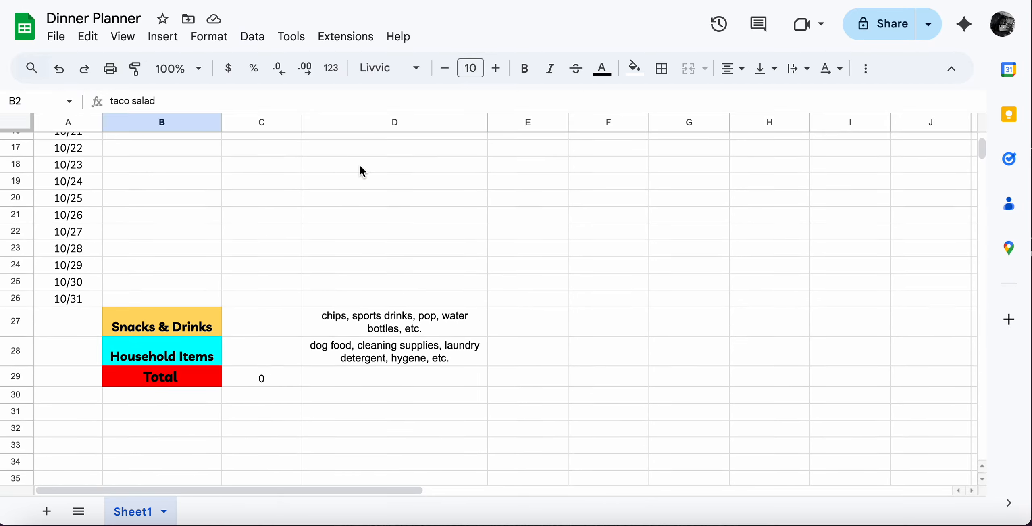
pyautogui.scroll(5, 359, 165)
pyautogui.click(251, 122)
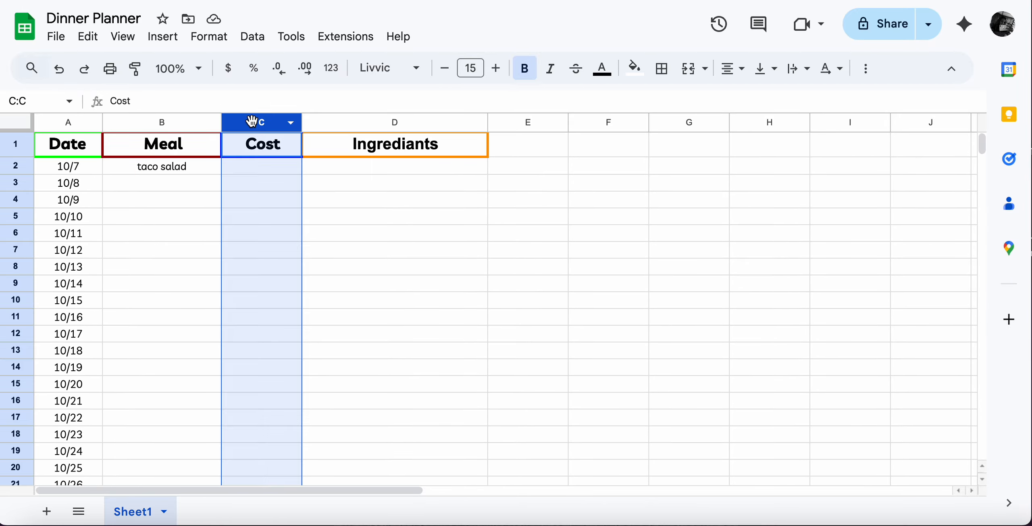
pyautogui.click(389, 76)
pyautogui.click(405, 225)
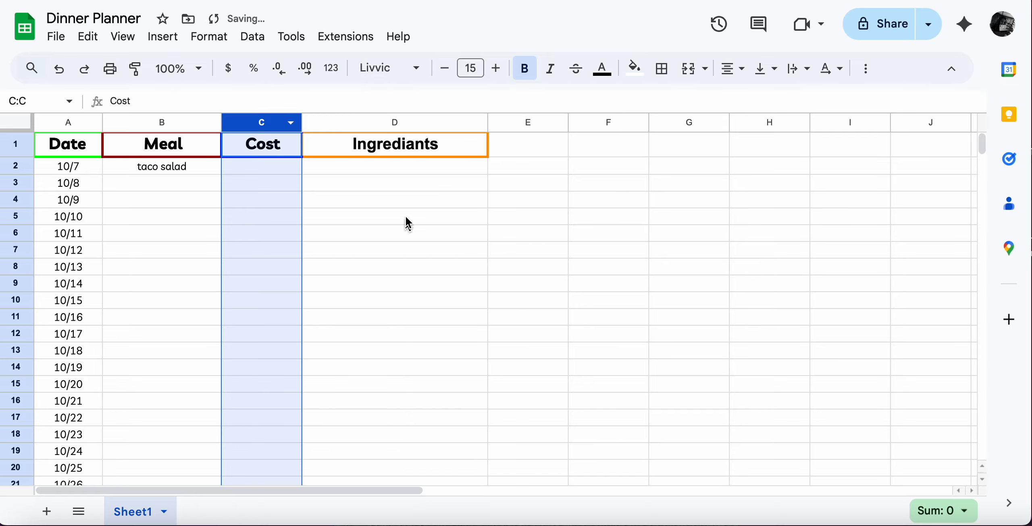
# - Set the font of the entire Ingrediants column to Livvic
pyautogui.click(361, 121)
pyautogui.click(389, 68)
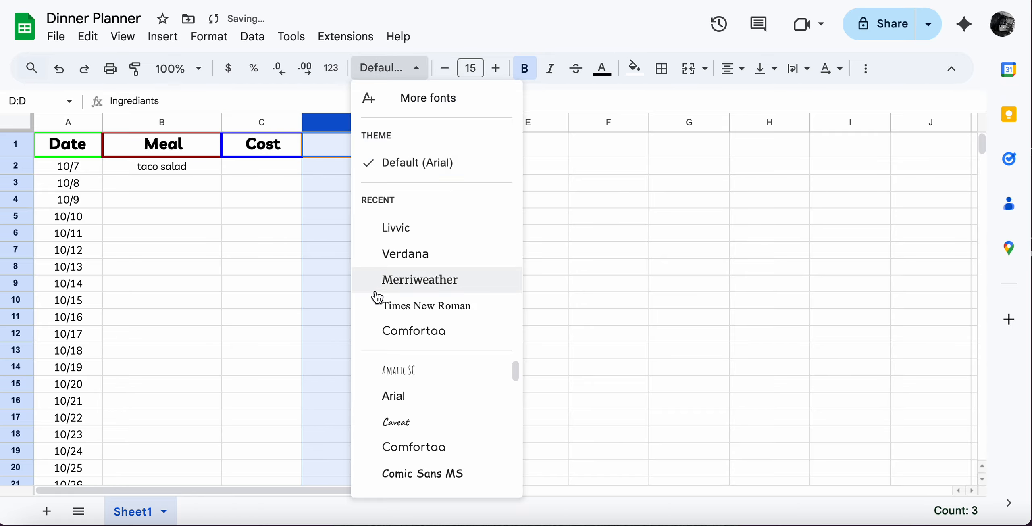
pyautogui.click(403, 229)
pyautogui.scroll(-5, 392, 305)
pyautogui.scroll(4, 392, 305)
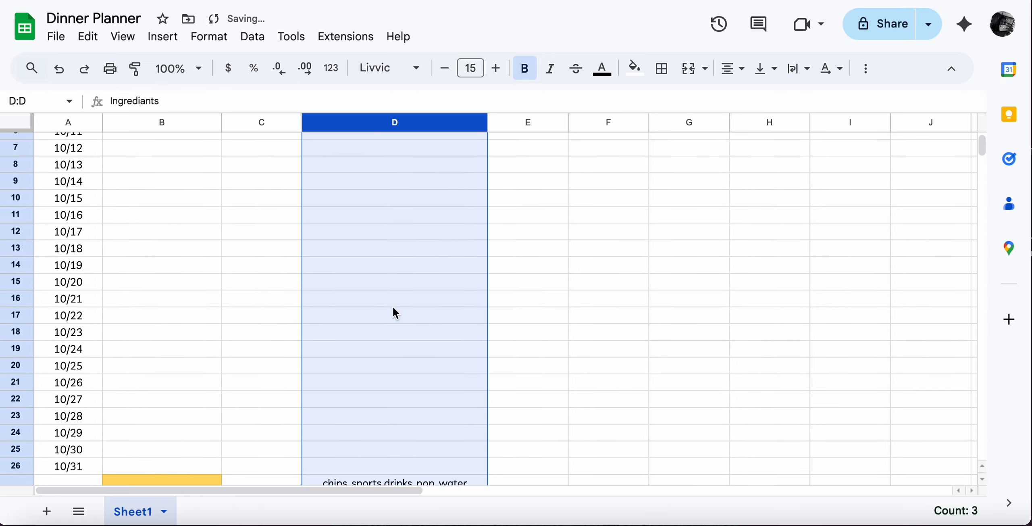
pyautogui.scroll(2, 391, 306)
# - Enter 15.00 as the cost of the taco salad in cell C2
pyautogui.click(201, 168)
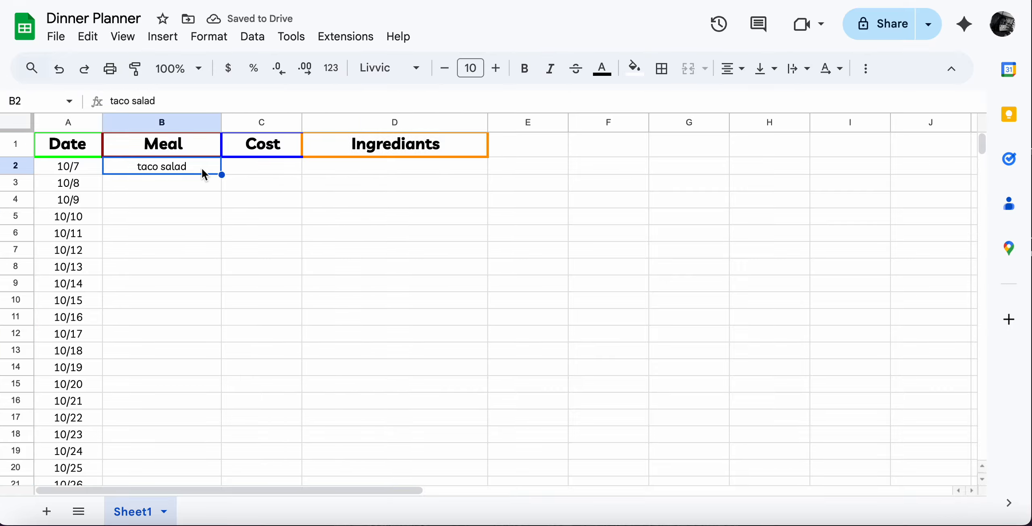
pyautogui.click(262, 168)
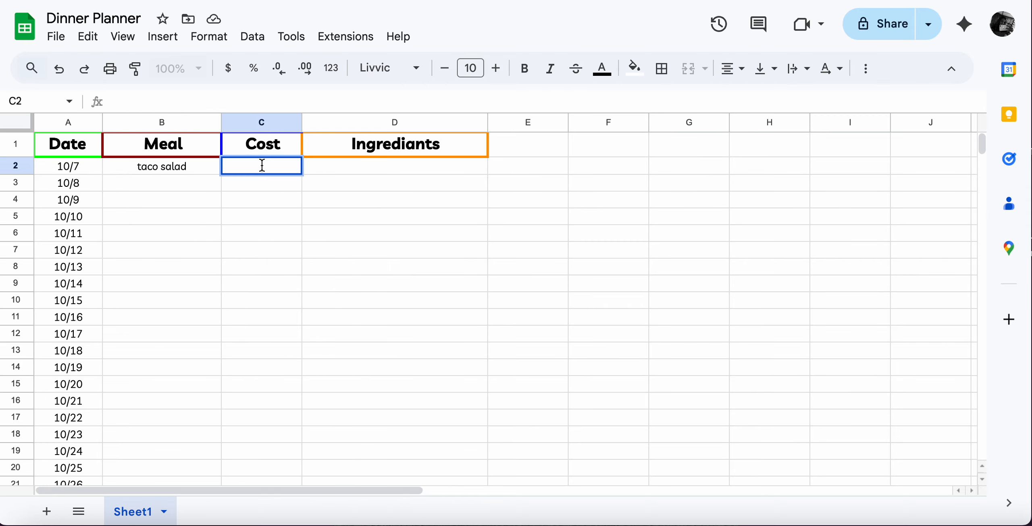
pyautogui.write('15.00')
pyautogui.press('Return')
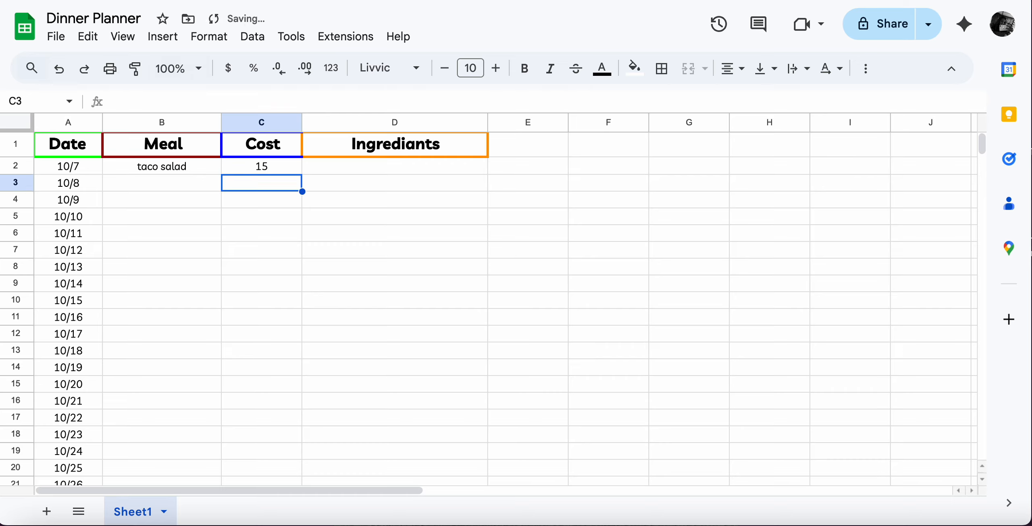
# - Enter "doritos, ground beef, lettuce, tomatoes, shredded cheese, sour cream, taco seasoning, taco sauce" as the taco salad ingredients in cell D2
pyautogui.doubleClick(333, 166)
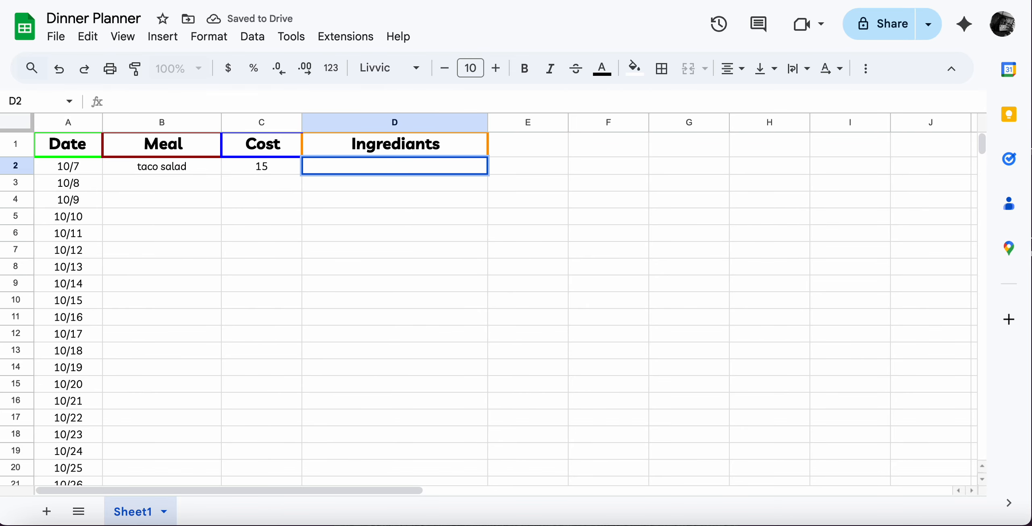
pyautogui.write('doritos, ta')
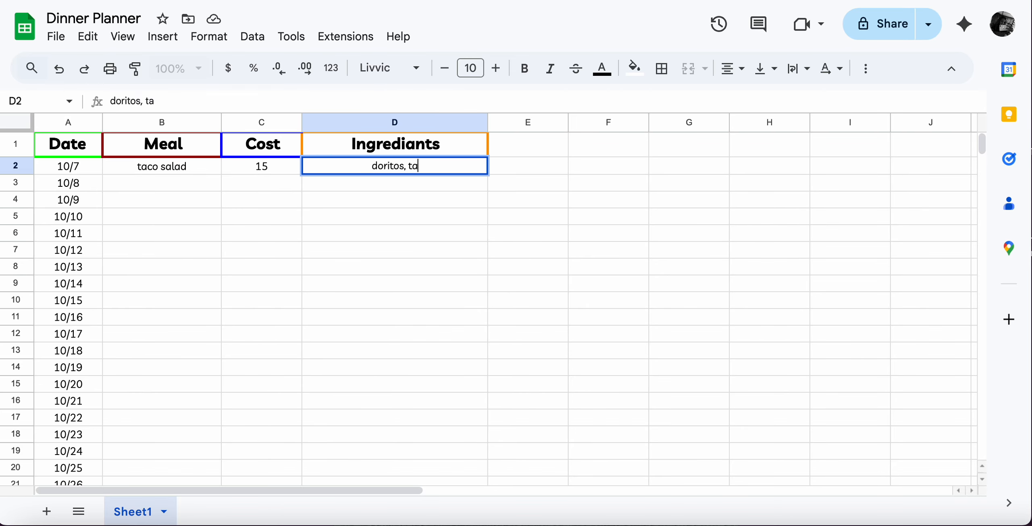
pyautogui.press('BackSpace')
pyautogui.press('BackSpace')
pyautogui.write('grou')
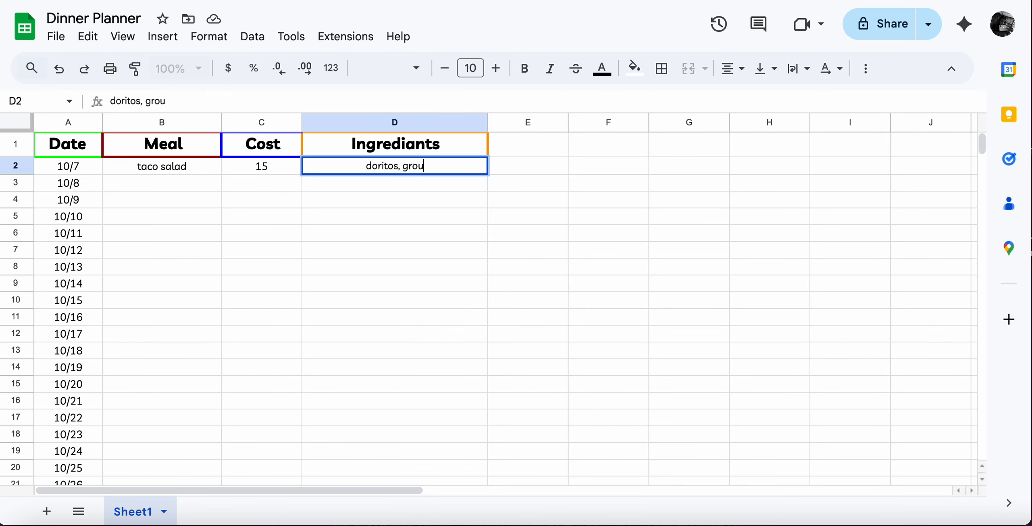
pyautogui.write('nd beef, lettuce')
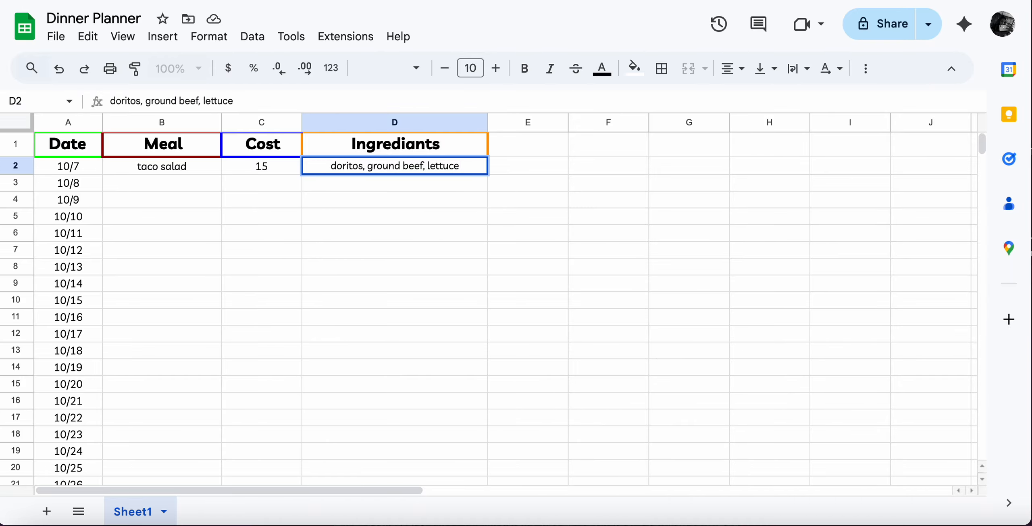
pyautogui.write(', tomatoes')
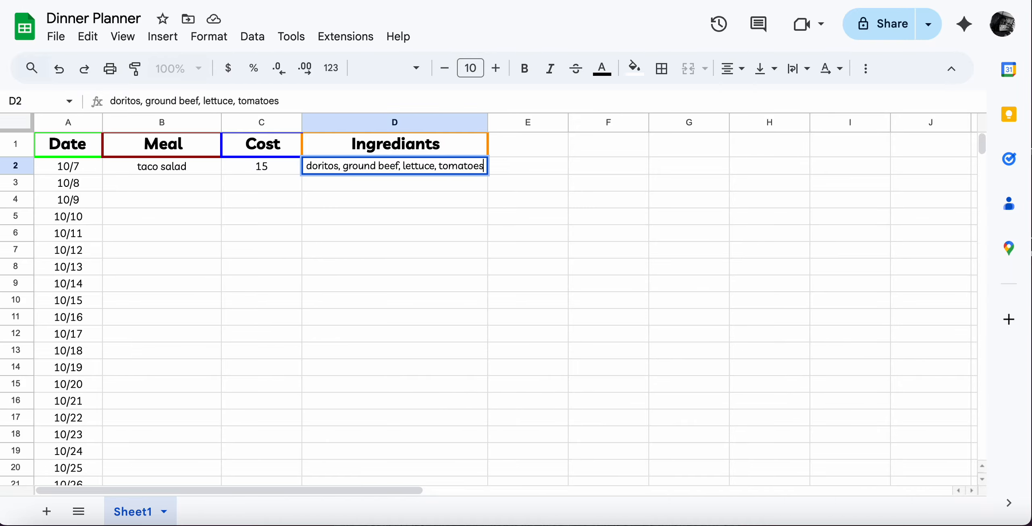
pyautogui.write(', s')
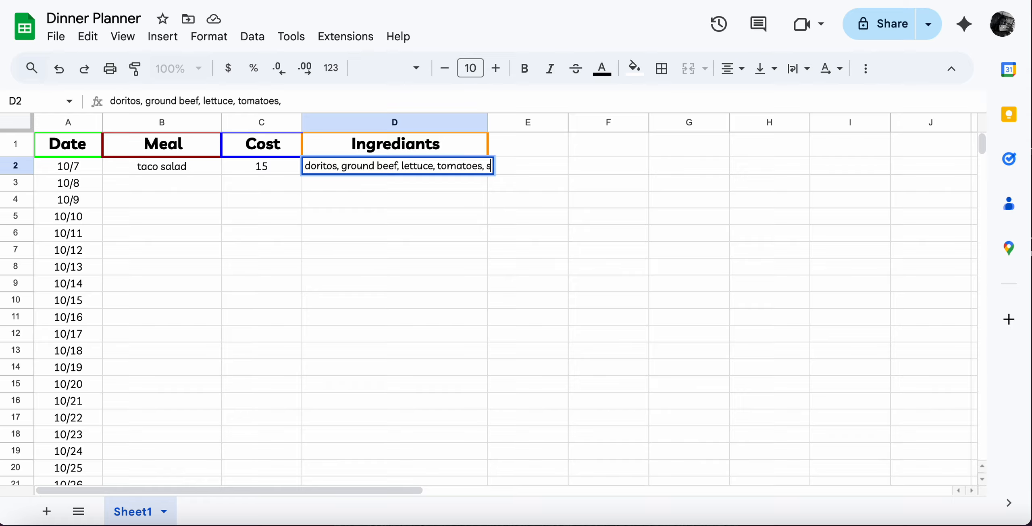
pyautogui.write('hredded cheese')
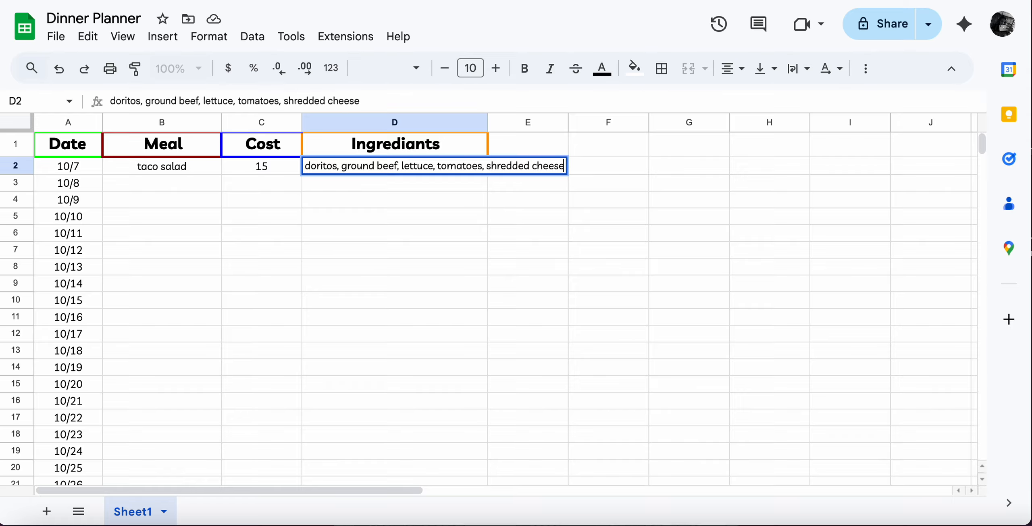
pyautogui.write(', sour cream,')
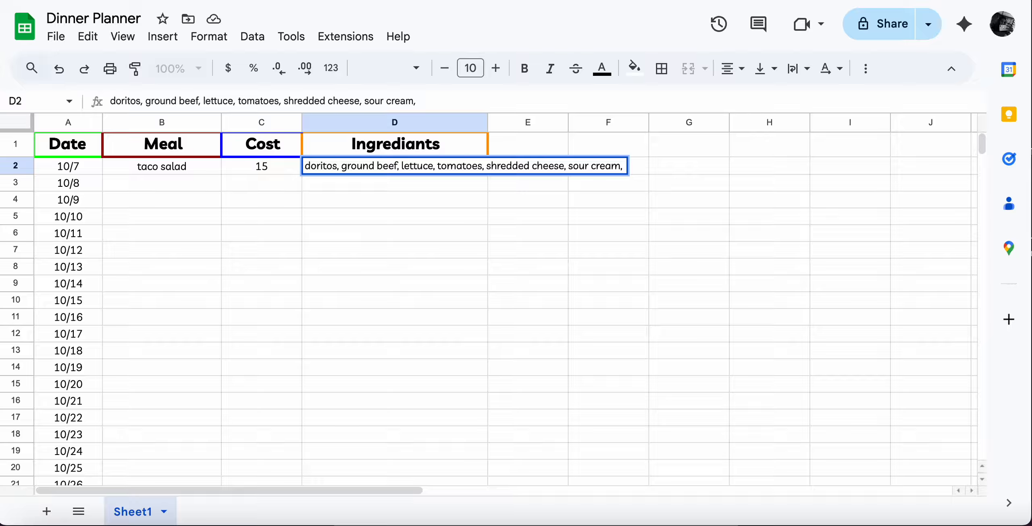
pyautogui.write(' taco seasoning,')
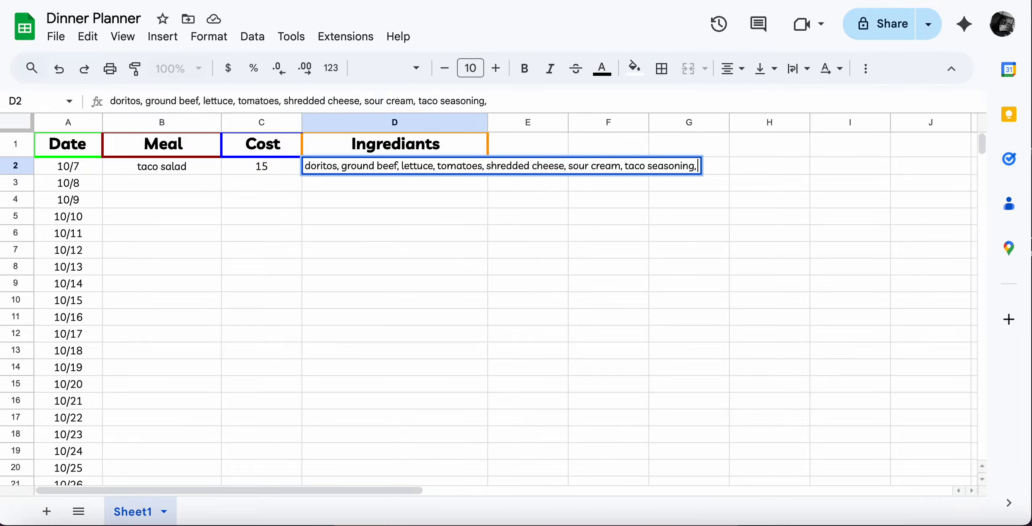
pyautogui.write(' taco sauce')
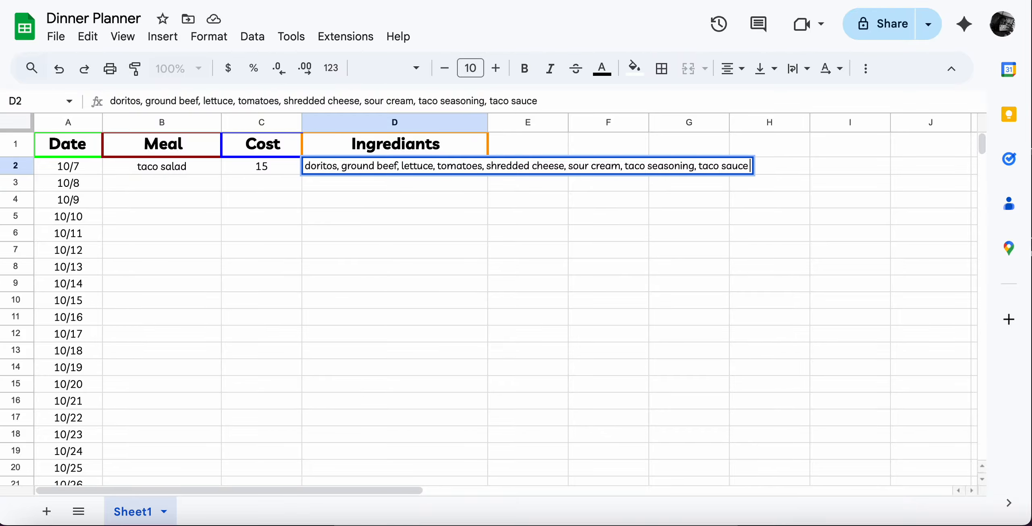
pyautogui.press('Return')
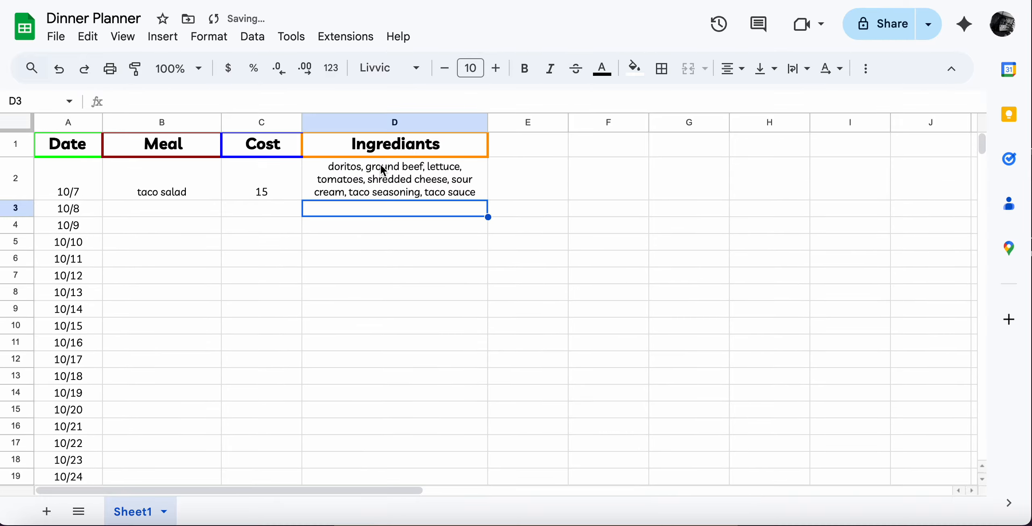
# - Review the meal, cost and ingredients filled in for 10/7 and compare them with the summary rows below the dates
pyautogui.scroll(-7, 381, 163)
pyautogui.scroll(-3, 381, 164)
pyautogui.scroll(10, 391, 230)
pyautogui.click(154, 178)
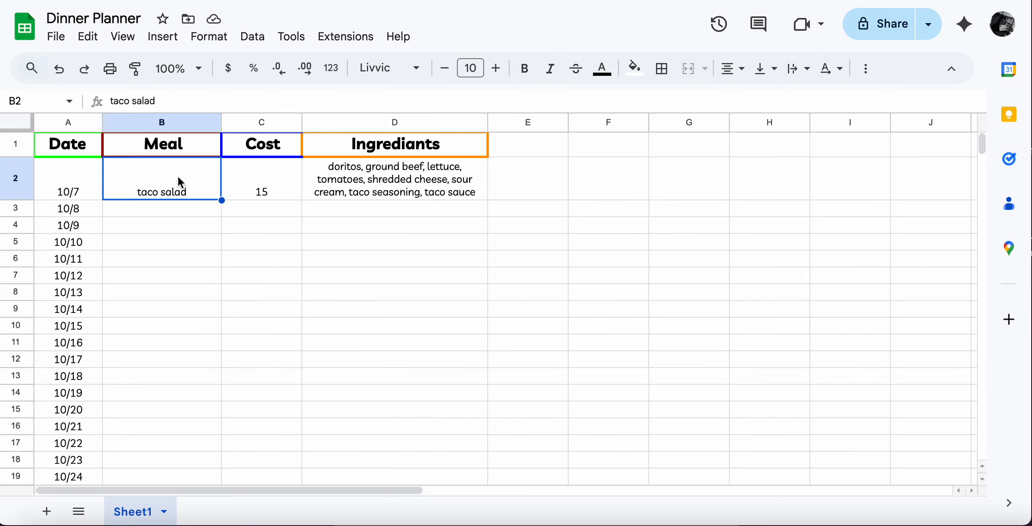
pyautogui.click(290, 183)
pyautogui.click(378, 177)
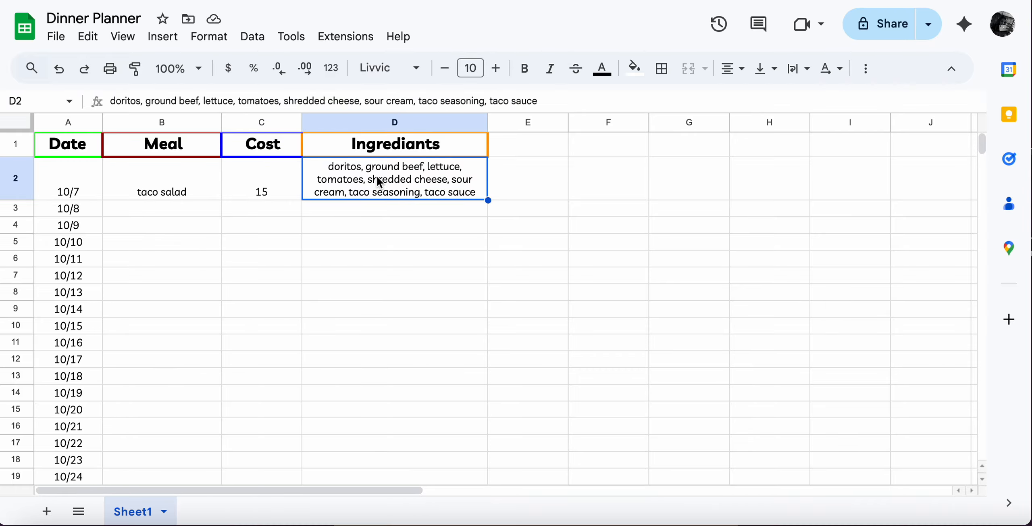
pyautogui.click(263, 163)
pyautogui.scroll(-10, 279, 234)
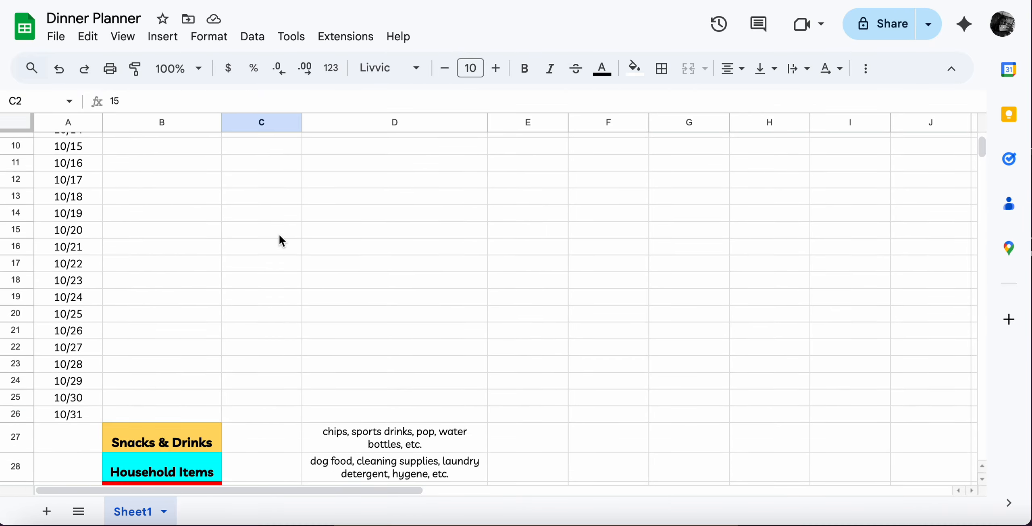
pyautogui.scroll(10, 274, 334)
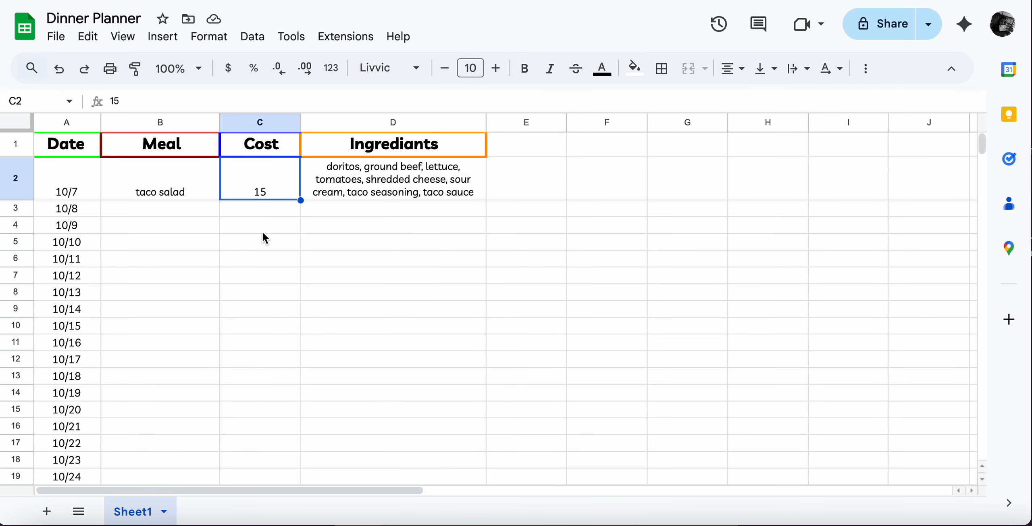
# - Examine the sum formula in the Total row's cost cell C29 and check its result against the 10/7 meal cost
pyautogui.scroll(-6, 278, 180)
pyautogui.scroll(-2, 281, 379)
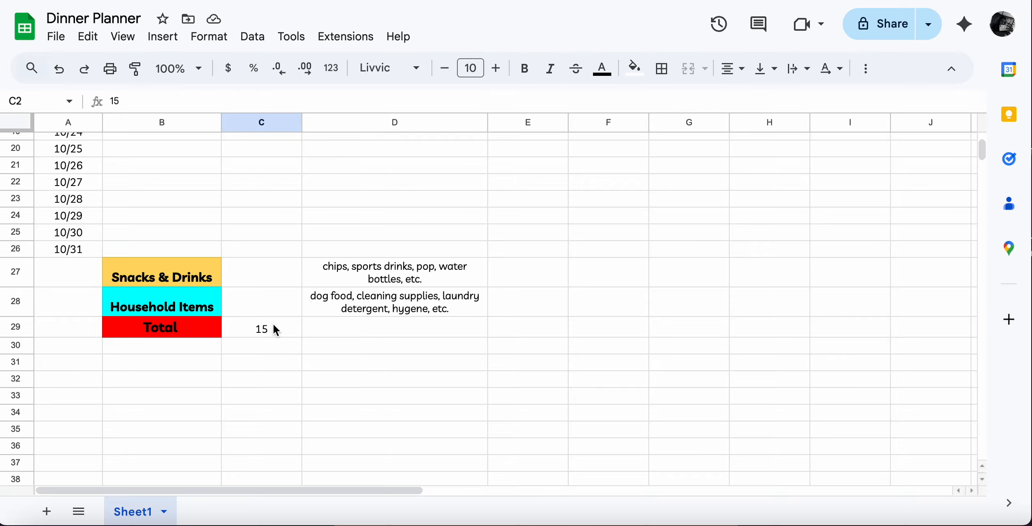
pyautogui.doubleClick(276, 328)
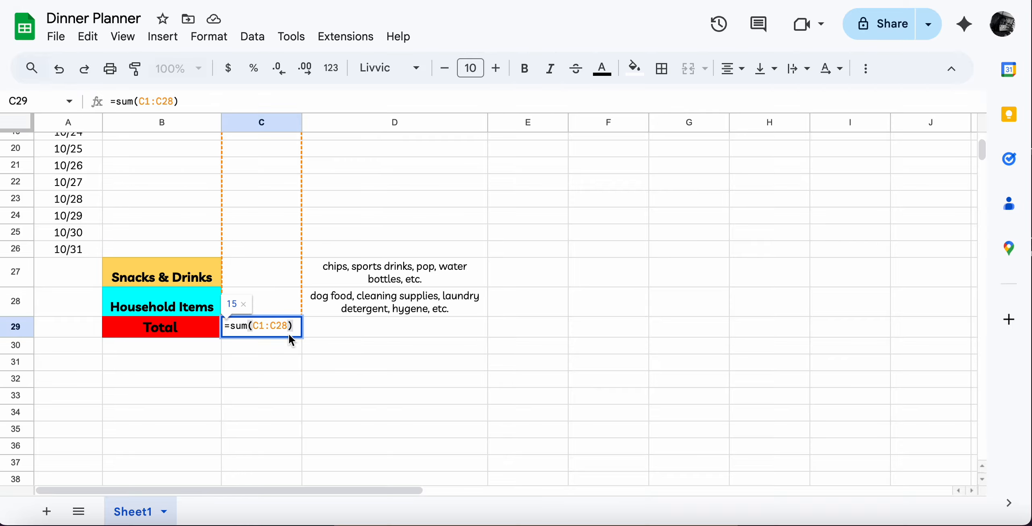
pyautogui.press('Return')
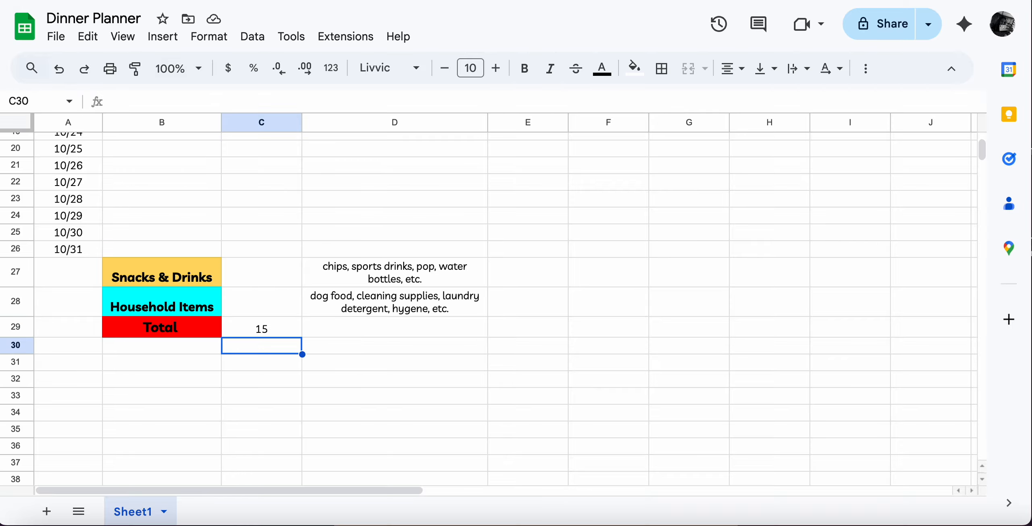
pyautogui.scroll(8, 273, 363)
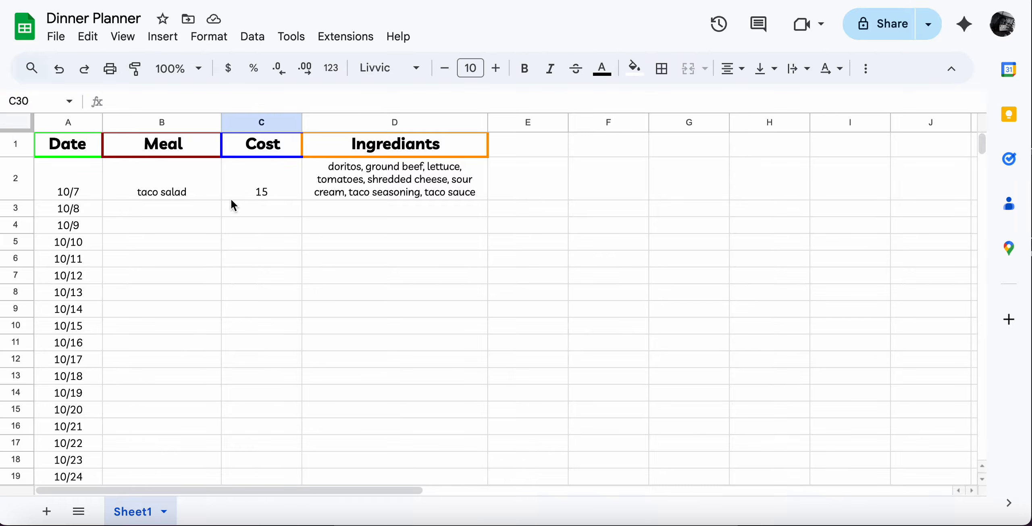
pyautogui.scroll(-6, 351, 197)
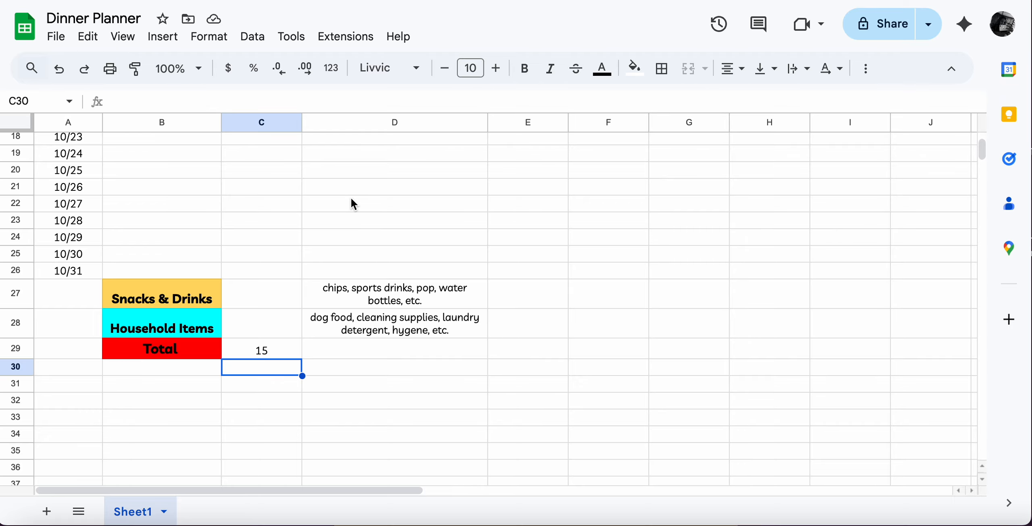
pyautogui.scroll(8, 351, 197)
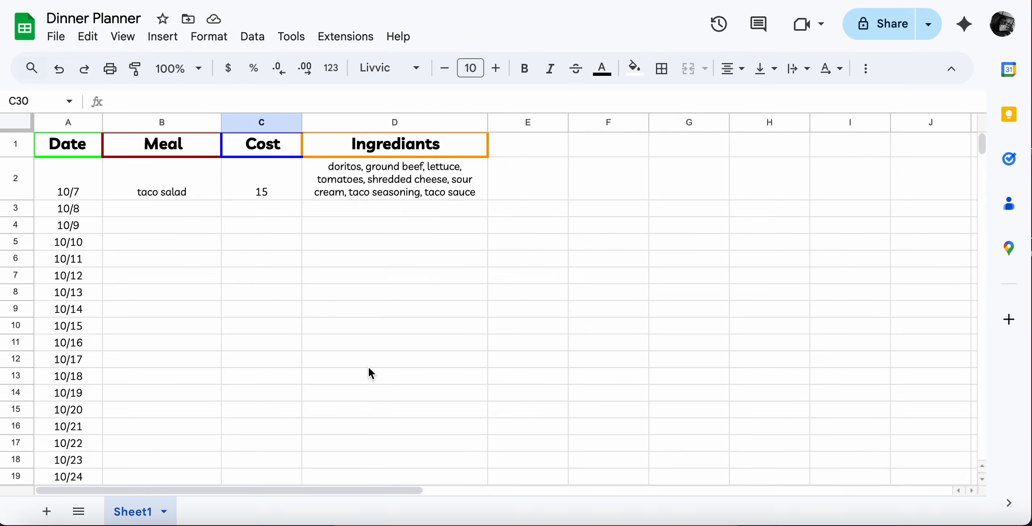
pyautogui.scroll(-6, 369, 368)
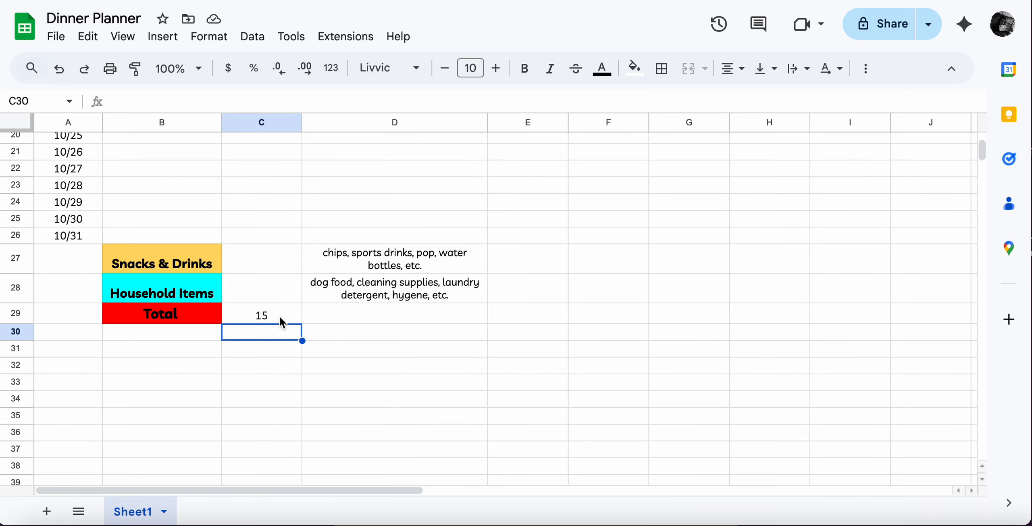
# - Enter 120 as the cost of Household Items in cell C28
pyautogui.doubleClick(261, 291)
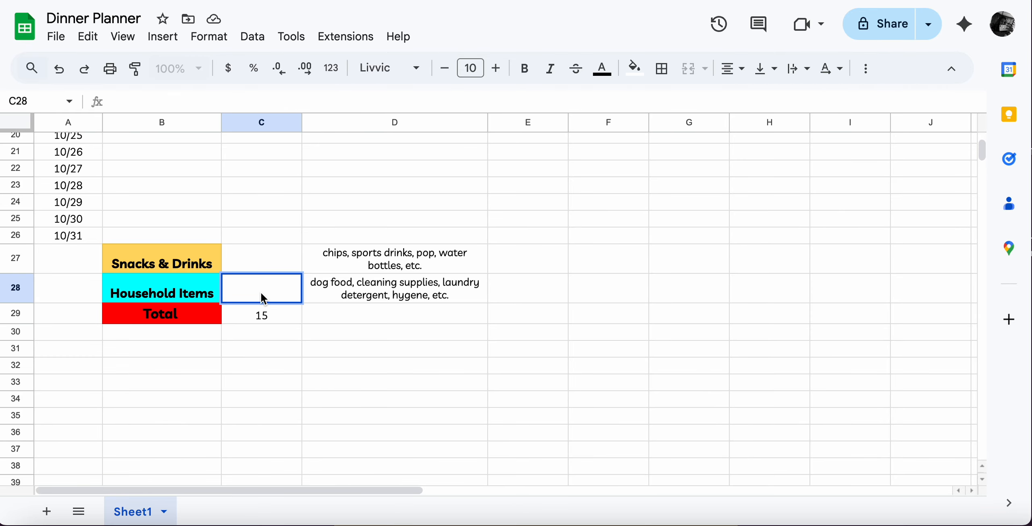
pyautogui.write('120')
pyautogui.press('Return')
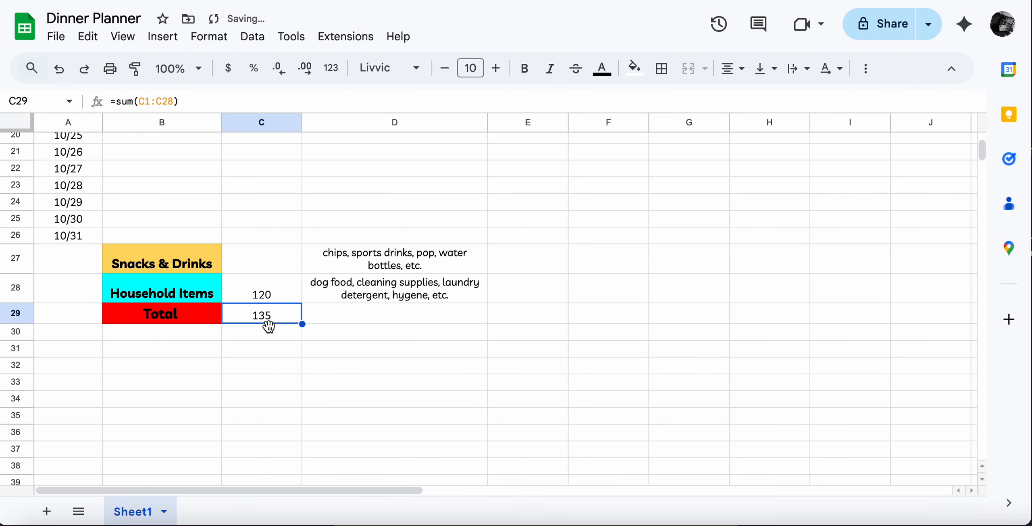
# - Add the label "Budget Remainig" in cell B30, directly below the Total row
pyautogui.scroll(6, 280, 346)
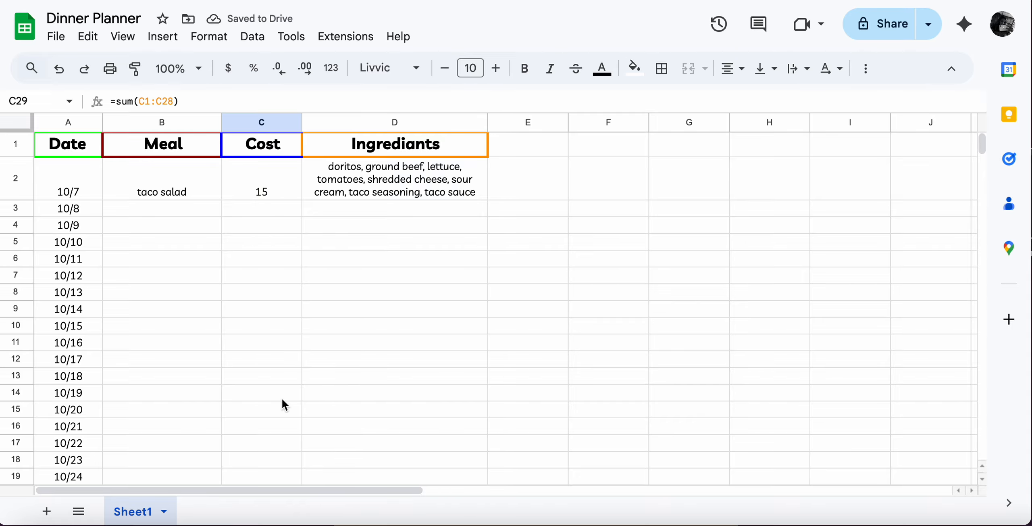
pyautogui.scroll(-8, 281, 397)
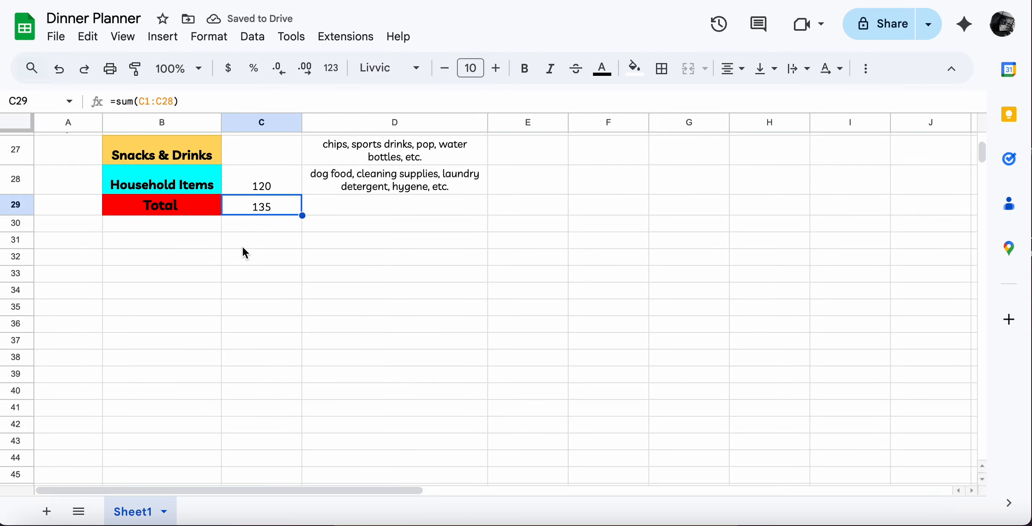
pyautogui.scroll(2, 241, 245)
pyautogui.click(162, 289)
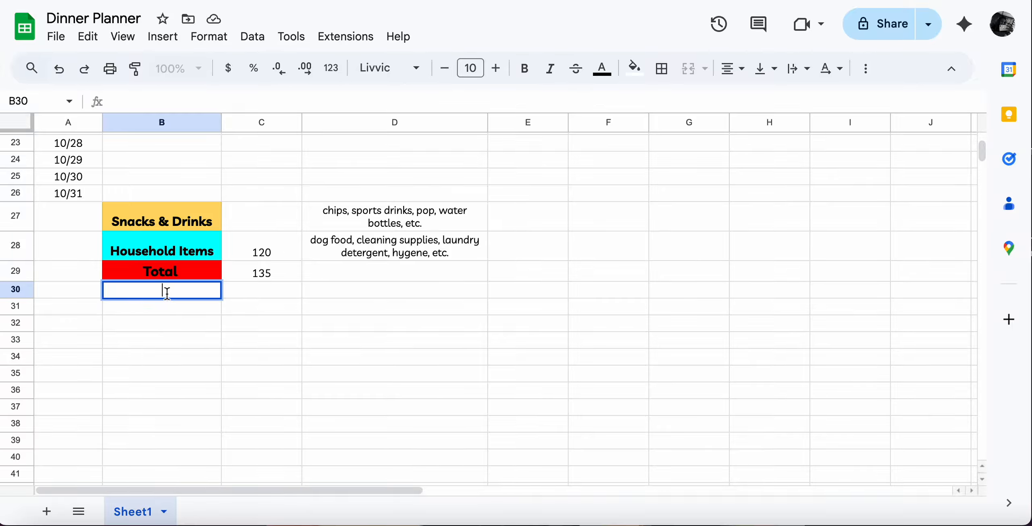
pyautogui.write('Budget Remainig')
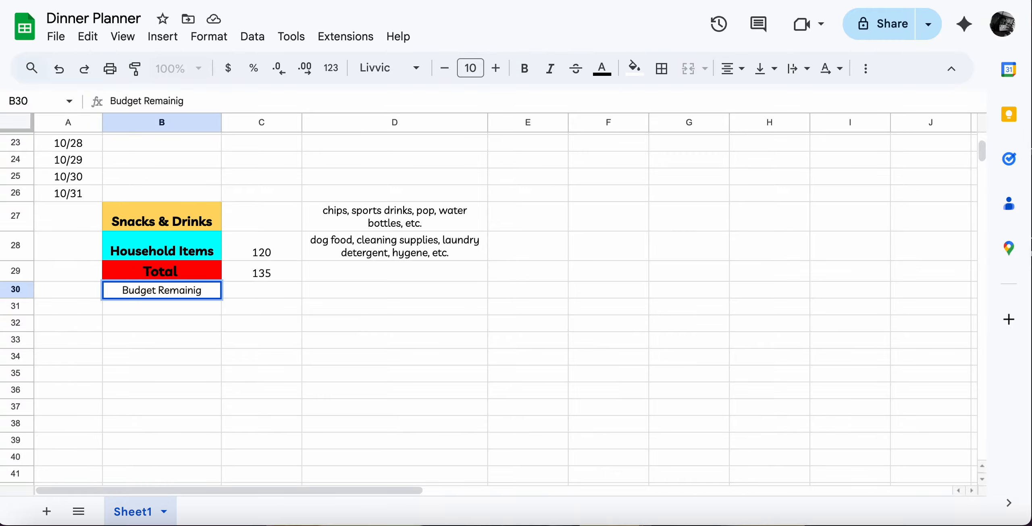
pyautogui.press('Return')
# - Format the Budget Remainig label in B30 as bold, size 12, with an orange fill
pyautogui.click(180, 292)
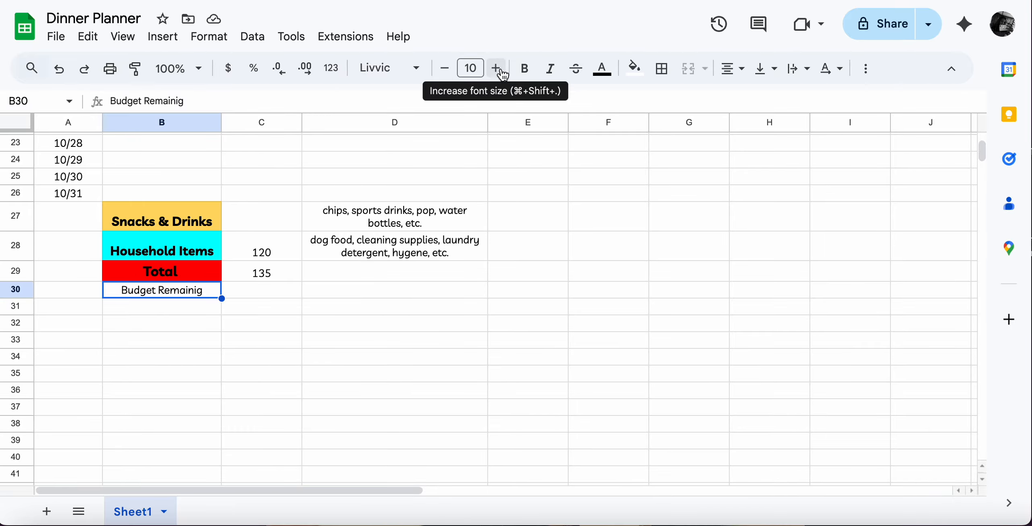
pyautogui.click(524, 69)
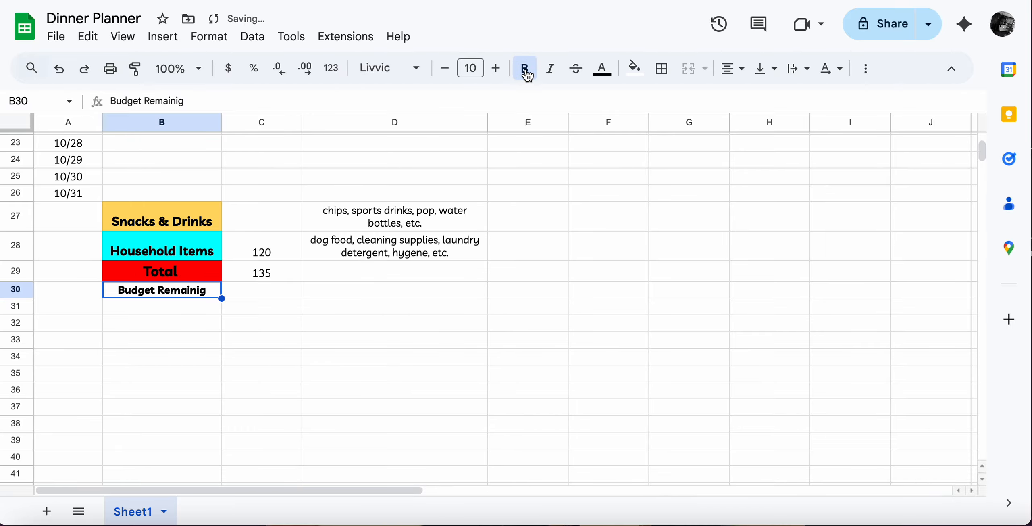
pyautogui.click(499, 72)
pyautogui.click(499, 72)
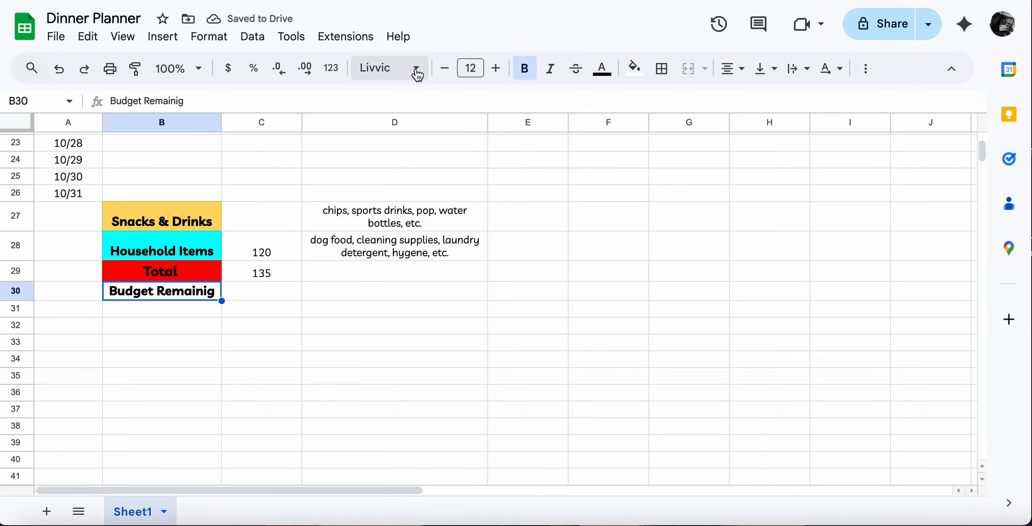
pyautogui.click(634, 68)
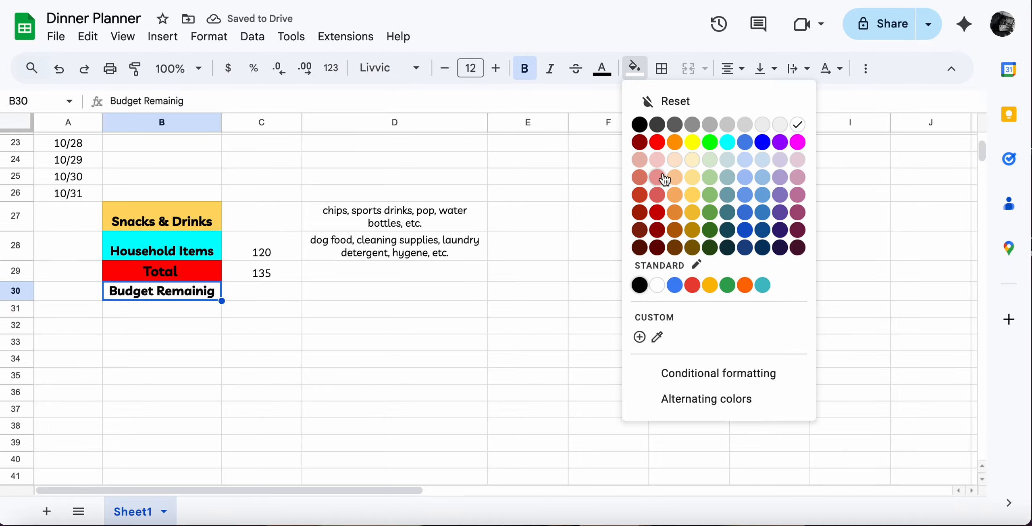
pyautogui.click(674, 144)
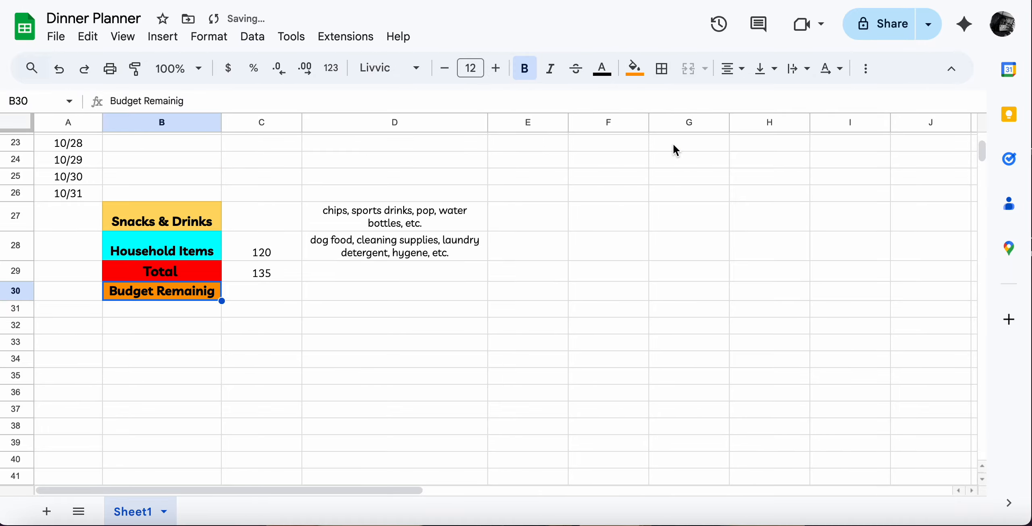
# - Begin a formula in cell C30 beside the Budget Remainig label
pyautogui.click(249, 291)
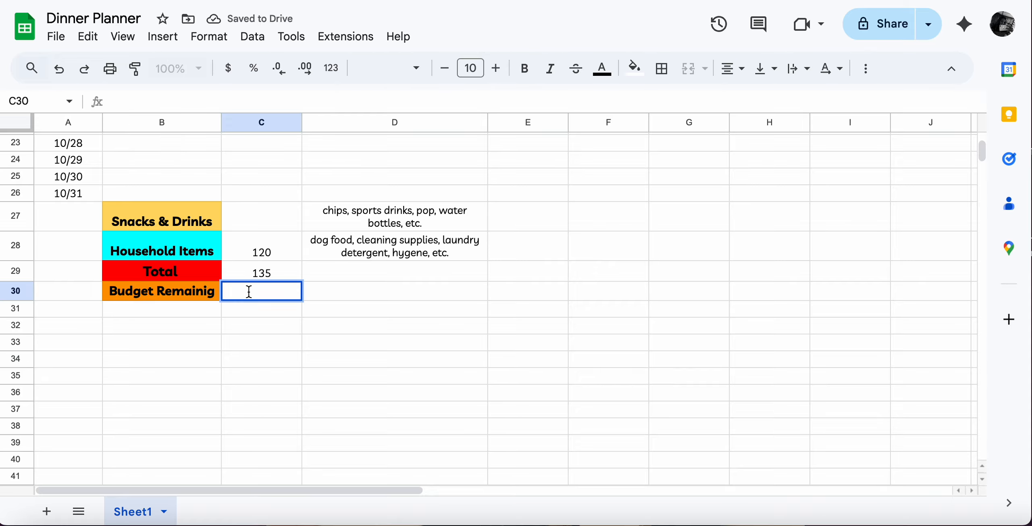
pyautogui.write('=')
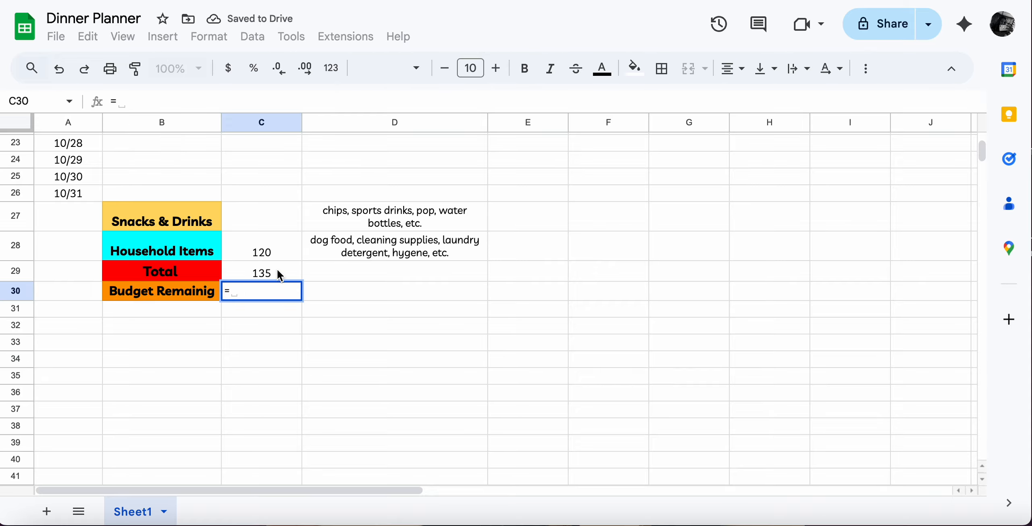
pyautogui.write('su')
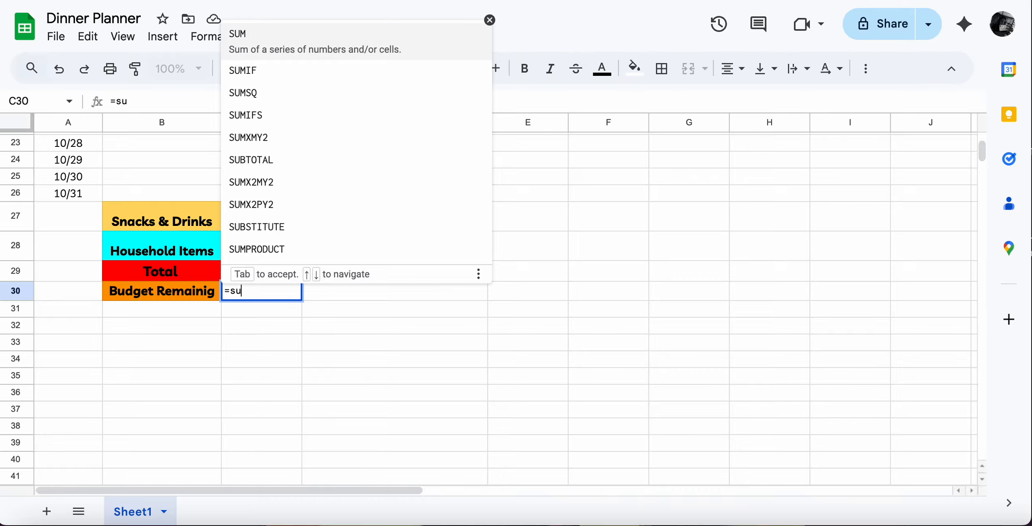
pyautogui.write('btr')
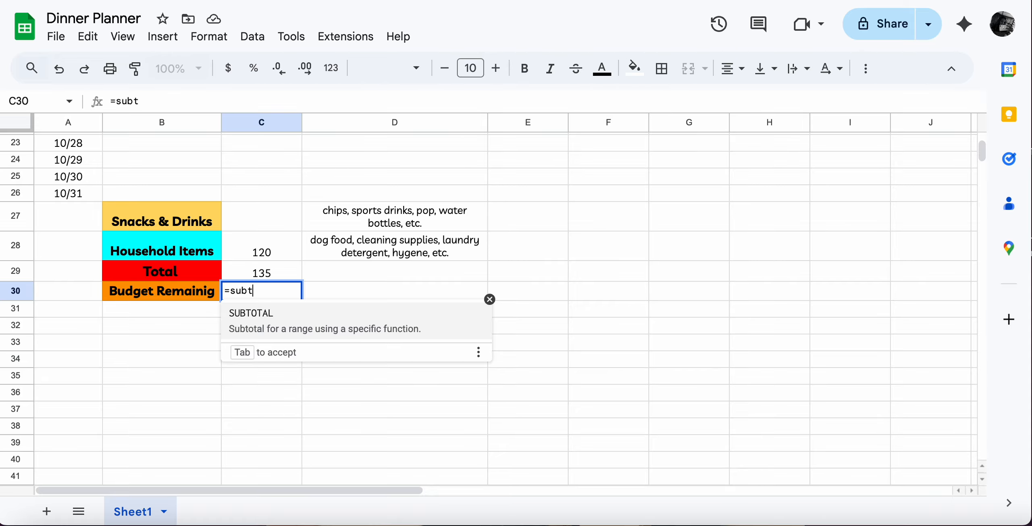
pyautogui.press('BackSpace')
pyautogui.press('BackSpace')
pyautogui.press('BackSpace')
pyautogui.press('BackSpace')
pyautogui.press('BackSpace')
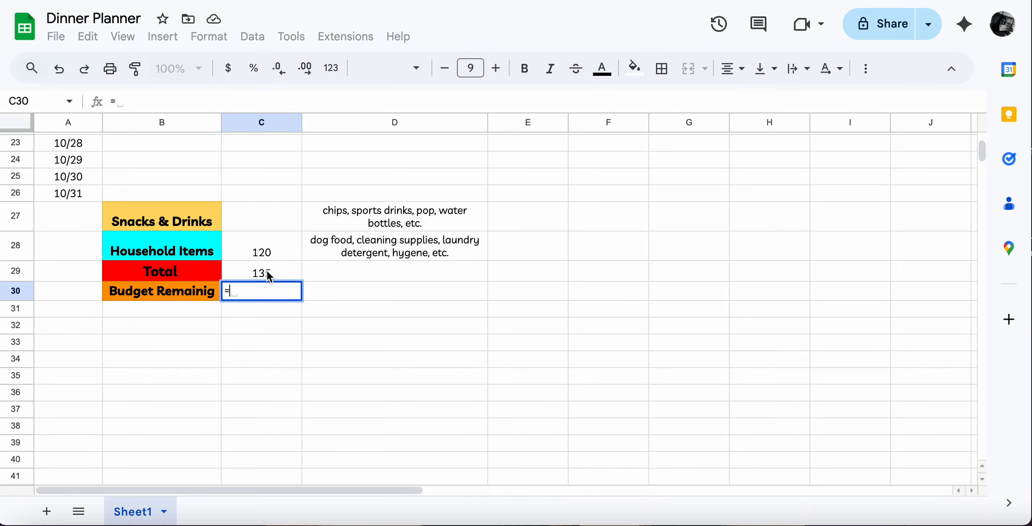
pyautogui.click(269, 274)
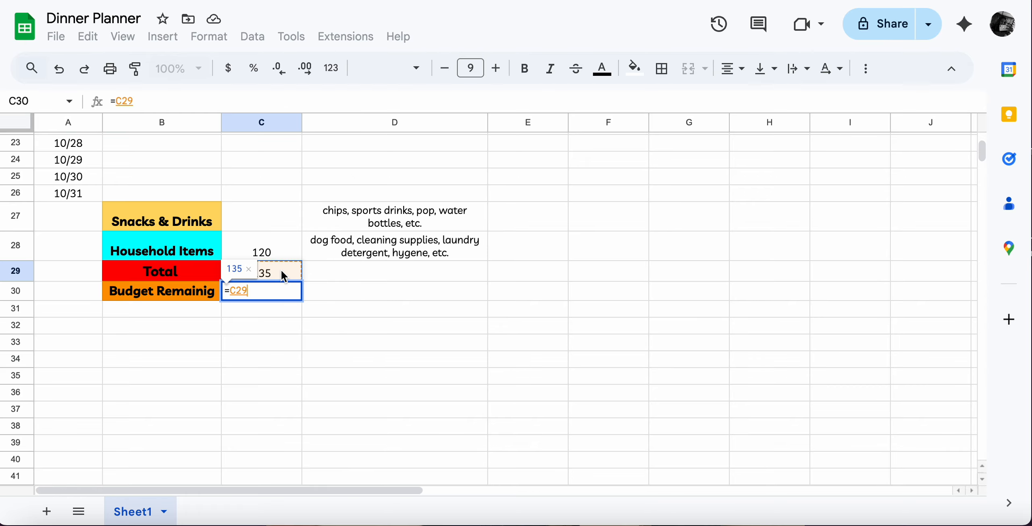
pyautogui.write('-')
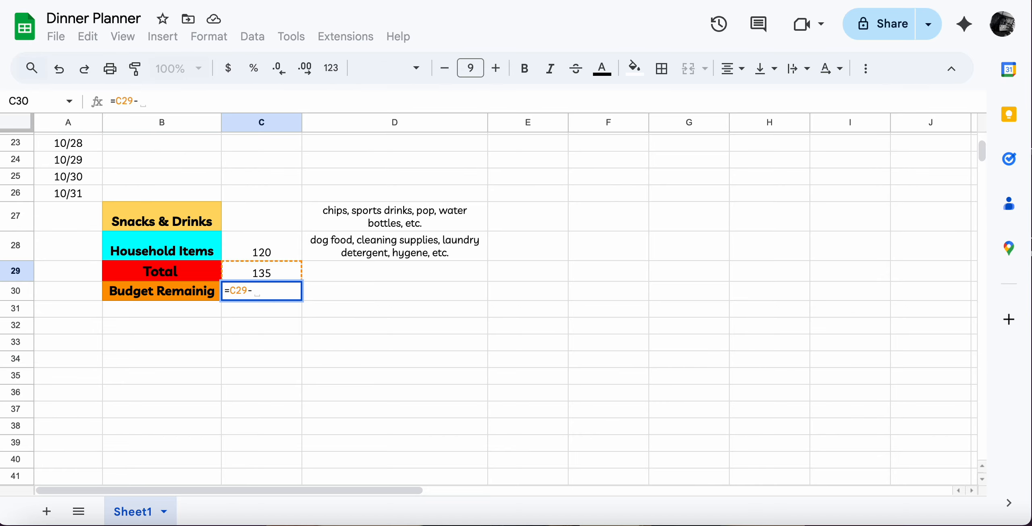
pyautogui.press('BackSpace')
pyautogui.press('BackSpace')
pyautogui.press('BackSpace')
pyautogui.press('BackSpace')
# - Complete the formula in C30 as =600-C29 to subtract the Total from the 600 budget
pyautogui.write('600')
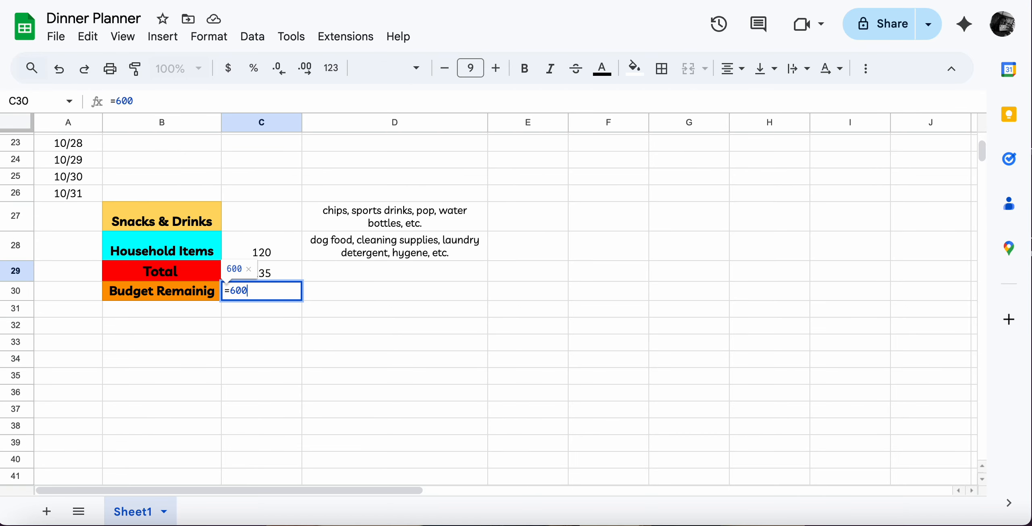
pyautogui.write('-')
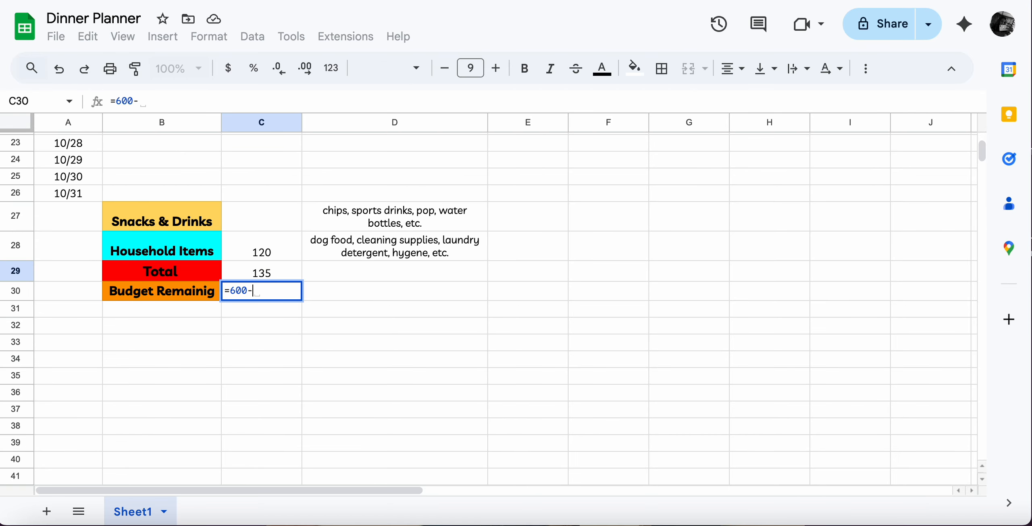
pyautogui.click(276, 274)
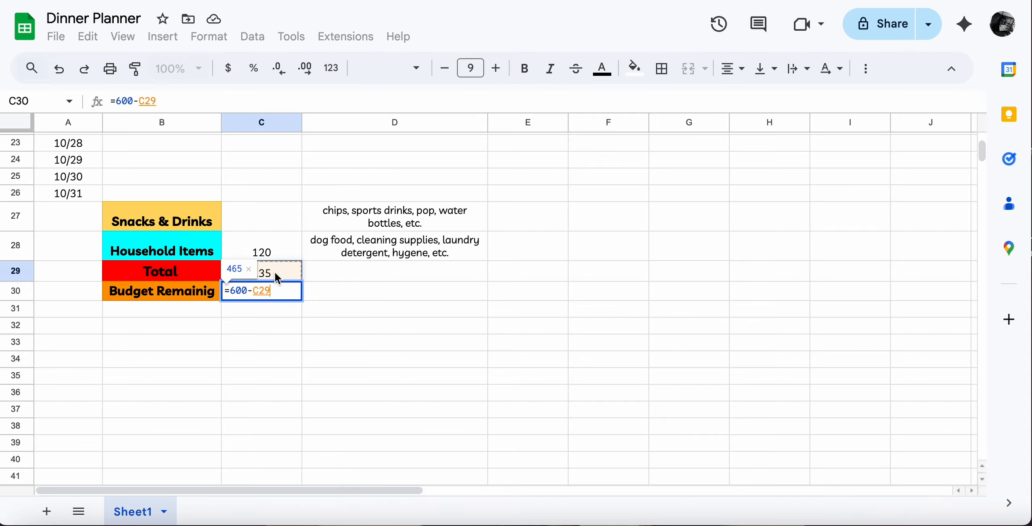
pyautogui.press('Return')
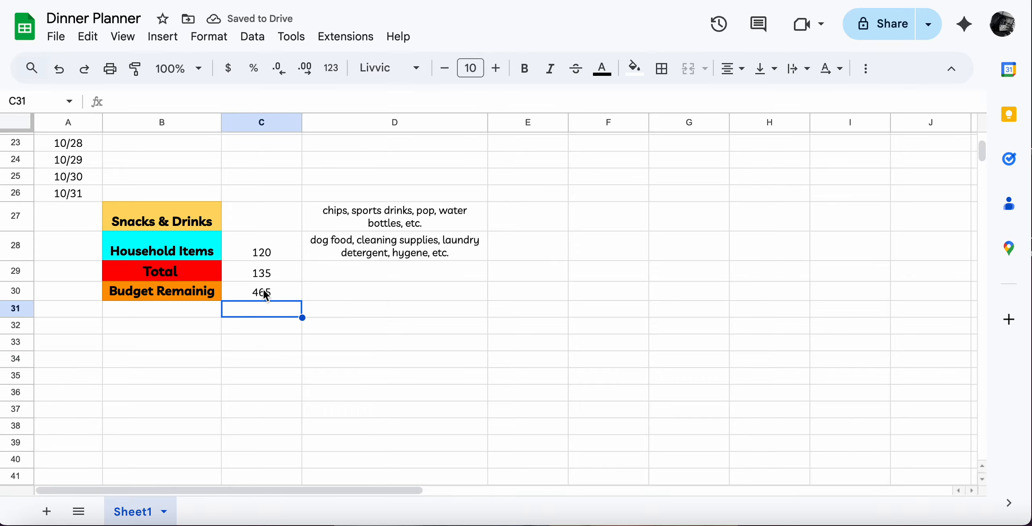
# - Review the dates and the summary rows, comparing the Household Items cost with the Total and Budget Remainig amounts
pyautogui.scroll(7, 266, 348)
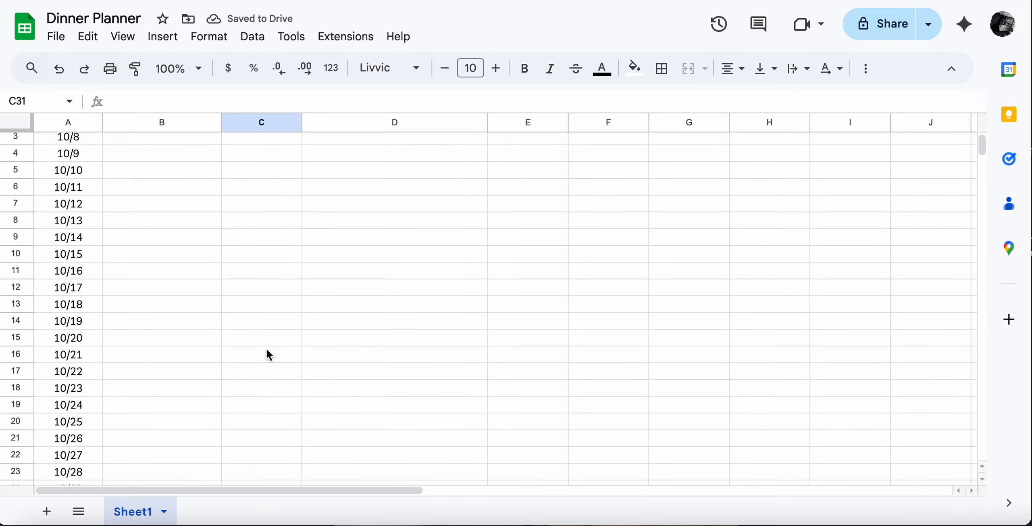
pyautogui.scroll(-8, 266, 348)
pyautogui.scroll(9, 267, 350)
pyautogui.scroll(-9, 267, 350)
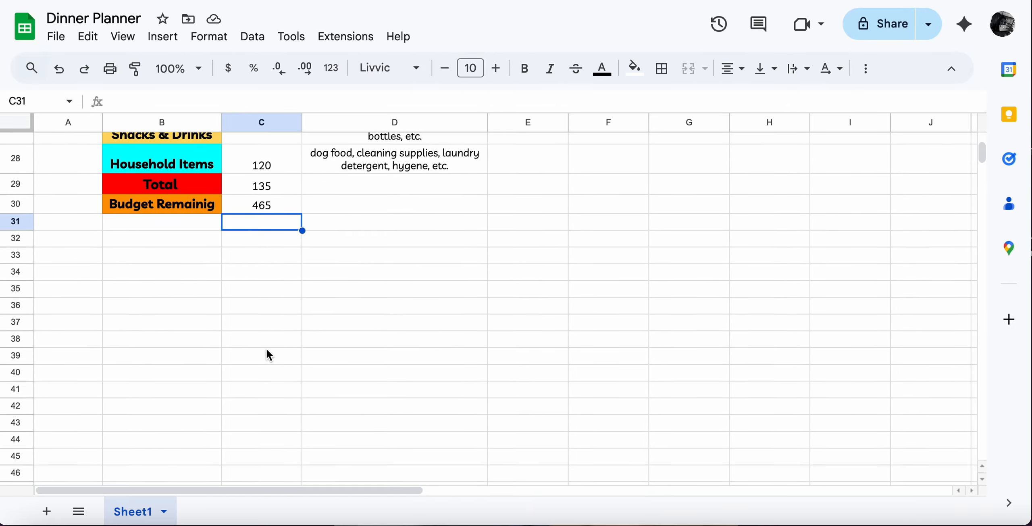
pyautogui.scroll(2, 267, 350)
pyautogui.scroll(2, 267, 349)
pyautogui.scroll(-5, 267, 349)
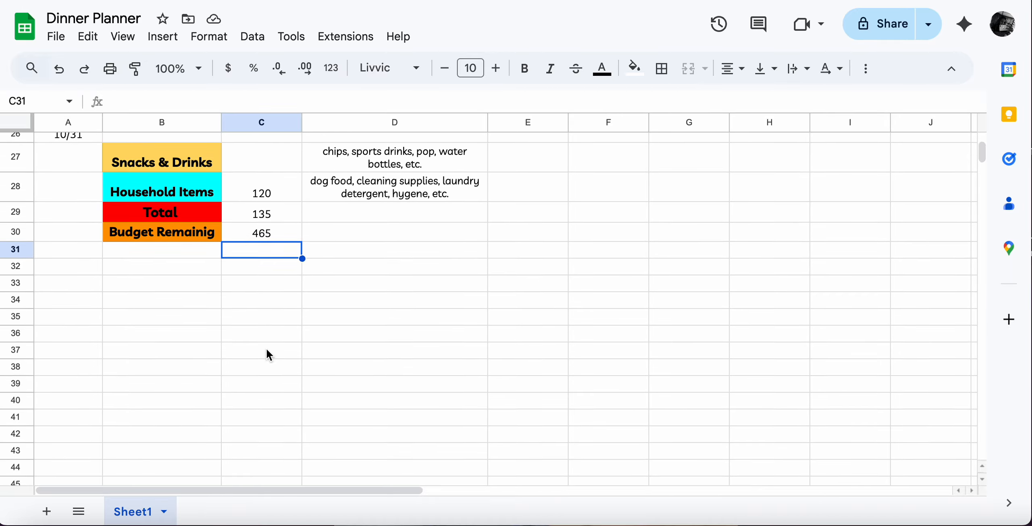
pyautogui.scroll(-1, 266, 348)
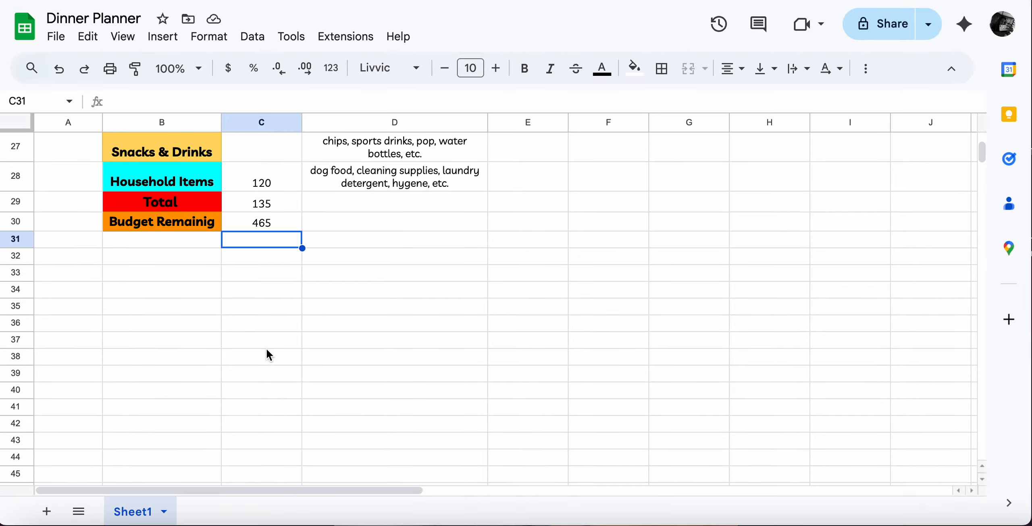
pyautogui.scroll(3, 266, 348)
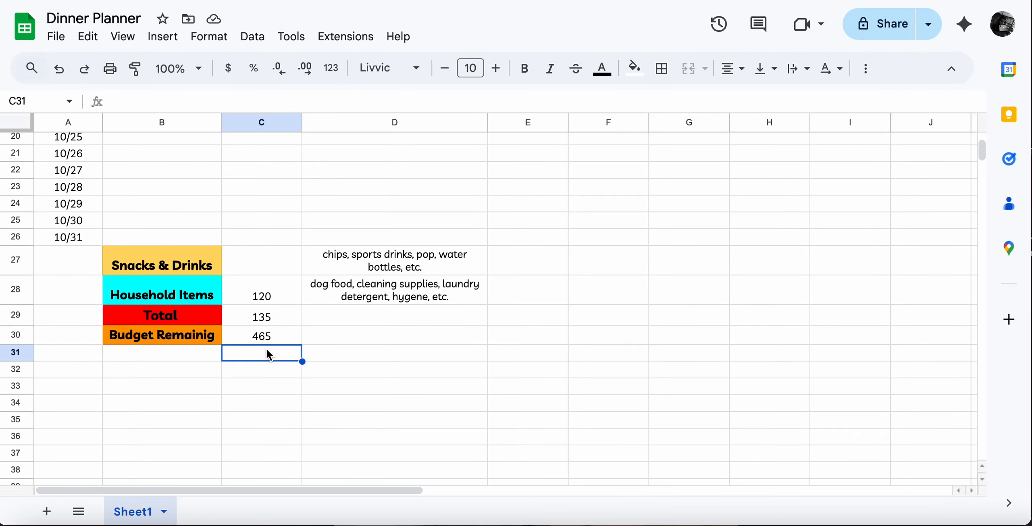
pyautogui.doubleClick(278, 288)
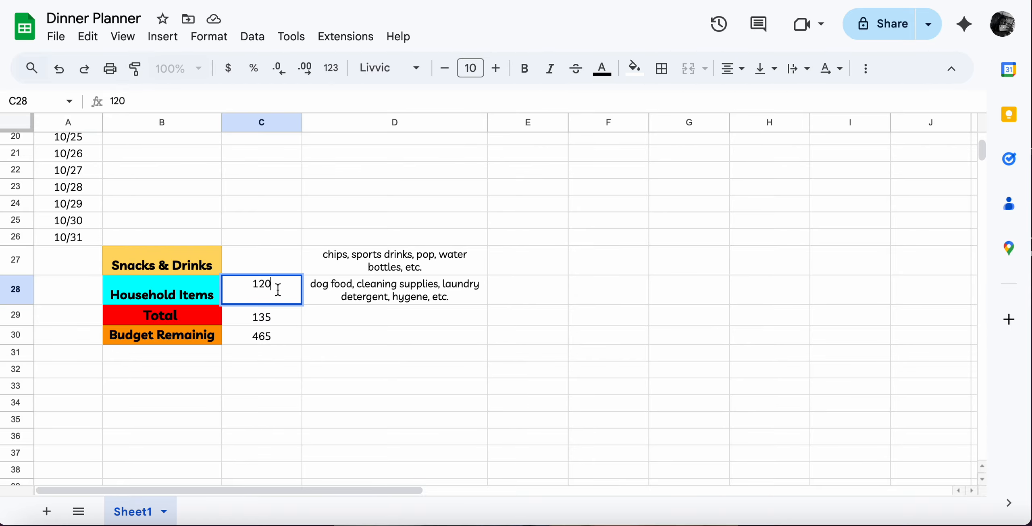
pyautogui.click(257, 354)
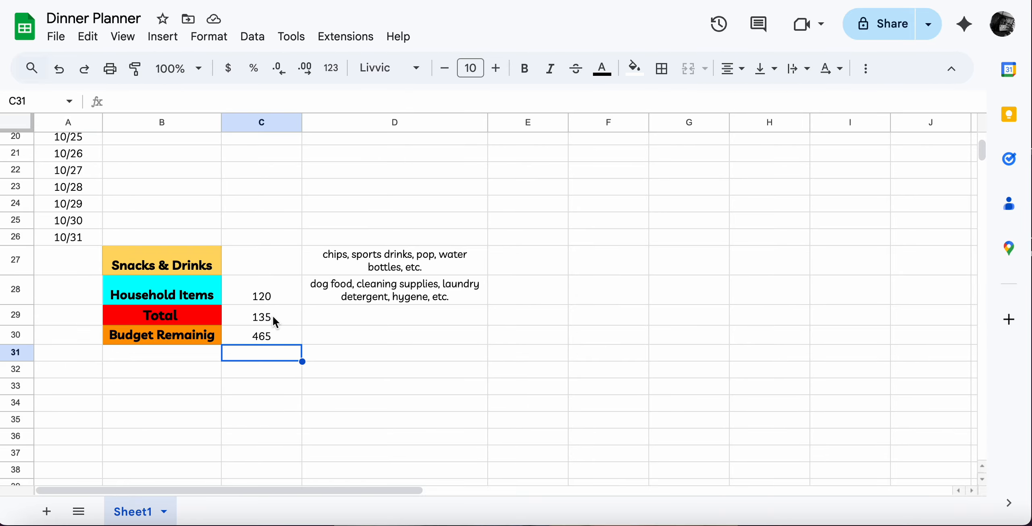
# - Enter 100 as the cost of Snacks & Drinks in cell C27
pyautogui.scroll(7, 285, 263)
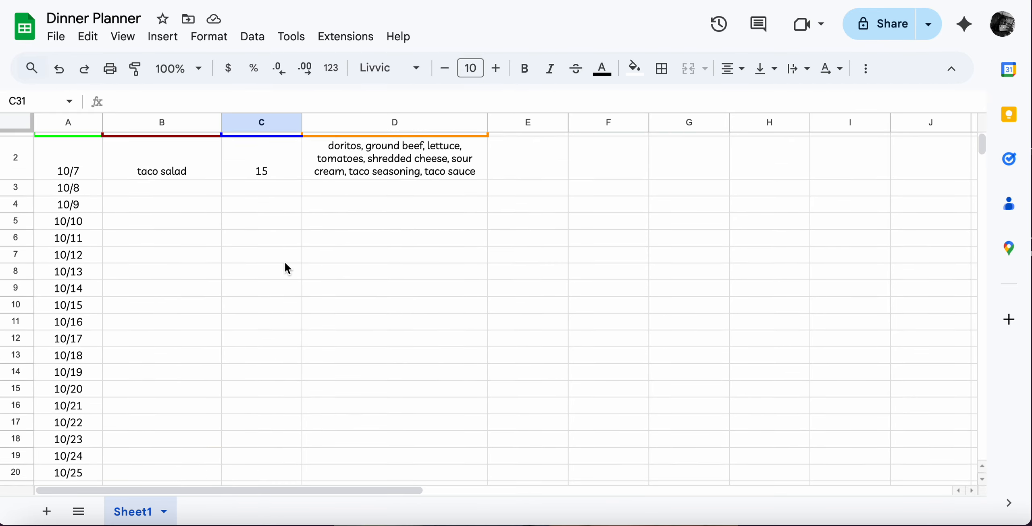
pyautogui.scroll(-5, 285, 263)
pyautogui.scroll(-6, 285, 263)
pyautogui.scroll(5, 285, 264)
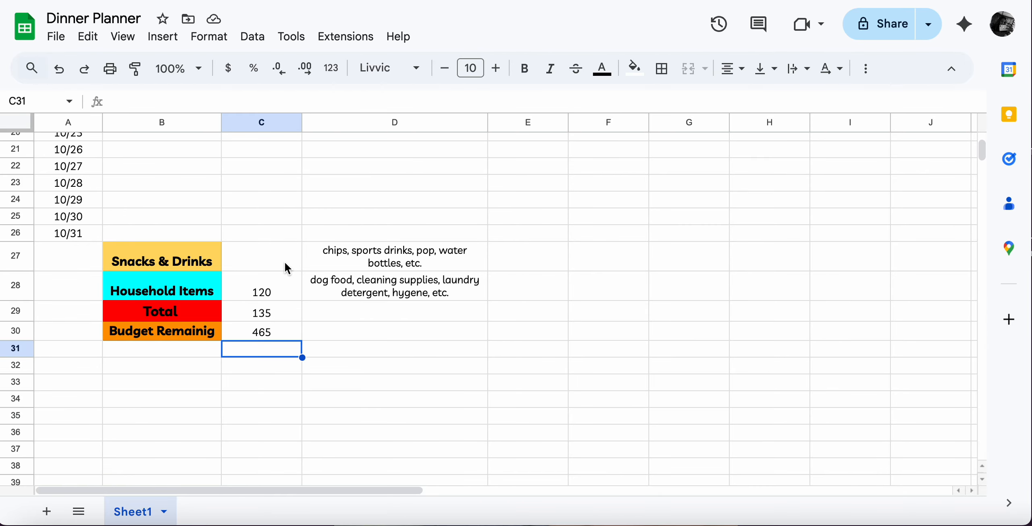
pyautogui.click(284, 262)
pyautogui.write('1')
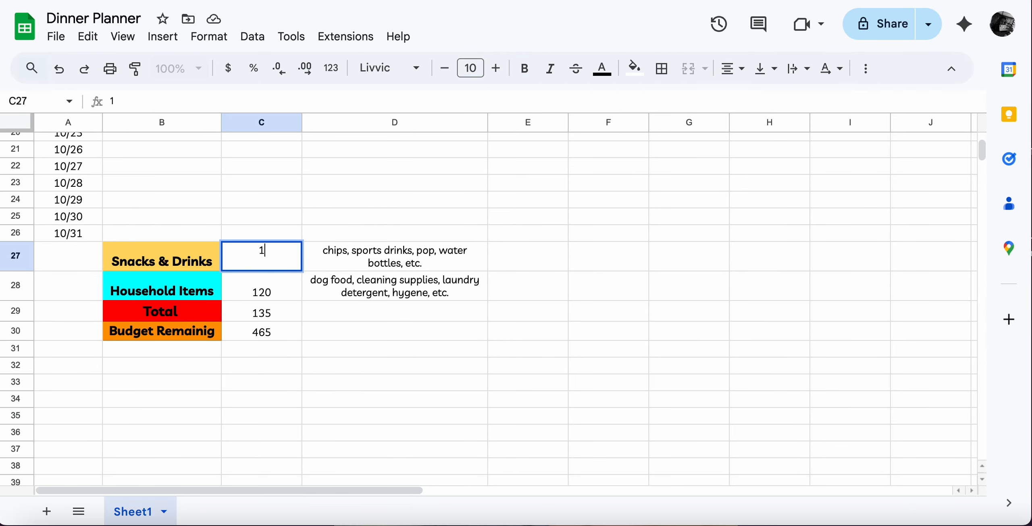
pyautogui.write('00')
pyautogui.press('Return')
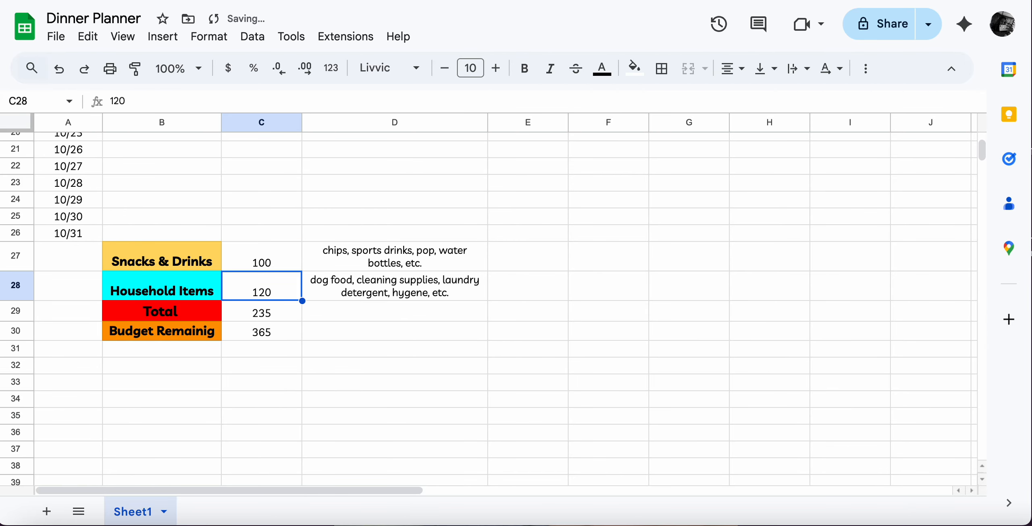
# - Examine the Budget Remainig formula in cell C30 and look over the planner's dates and costs
pyautogui.click(268, 338)
pyautogui.scroll(7, 264, 415)
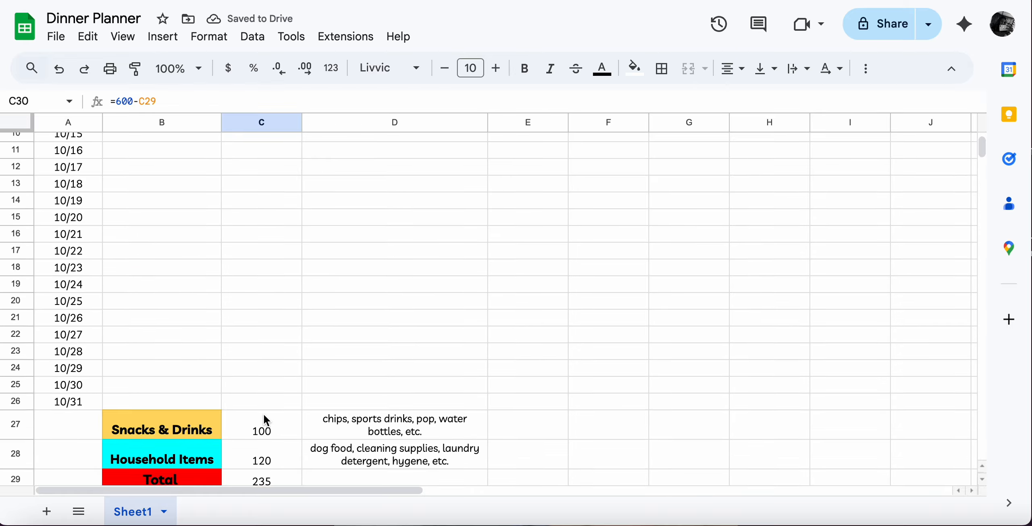
pyautogui.scroll(-4, 230, 318)
pyautogui.scroll(3, 229, 315)
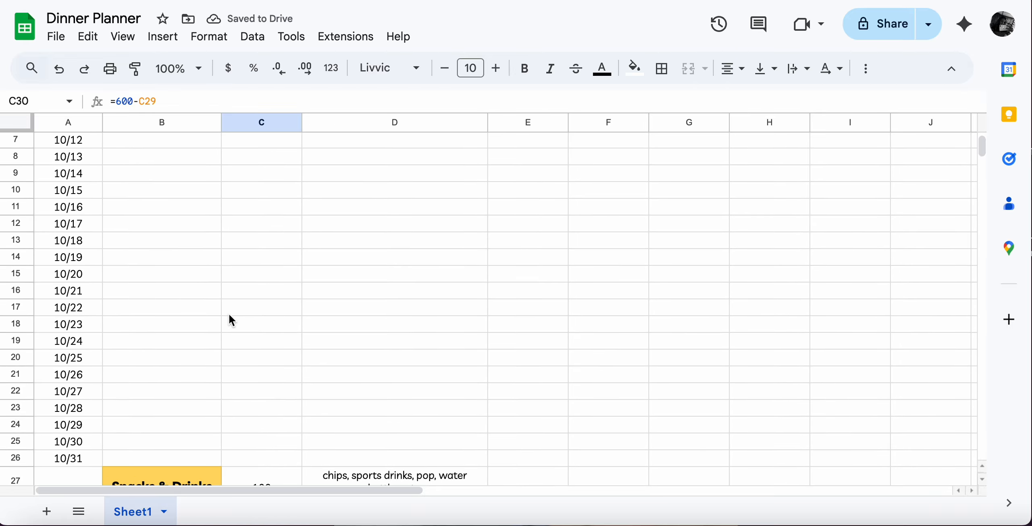